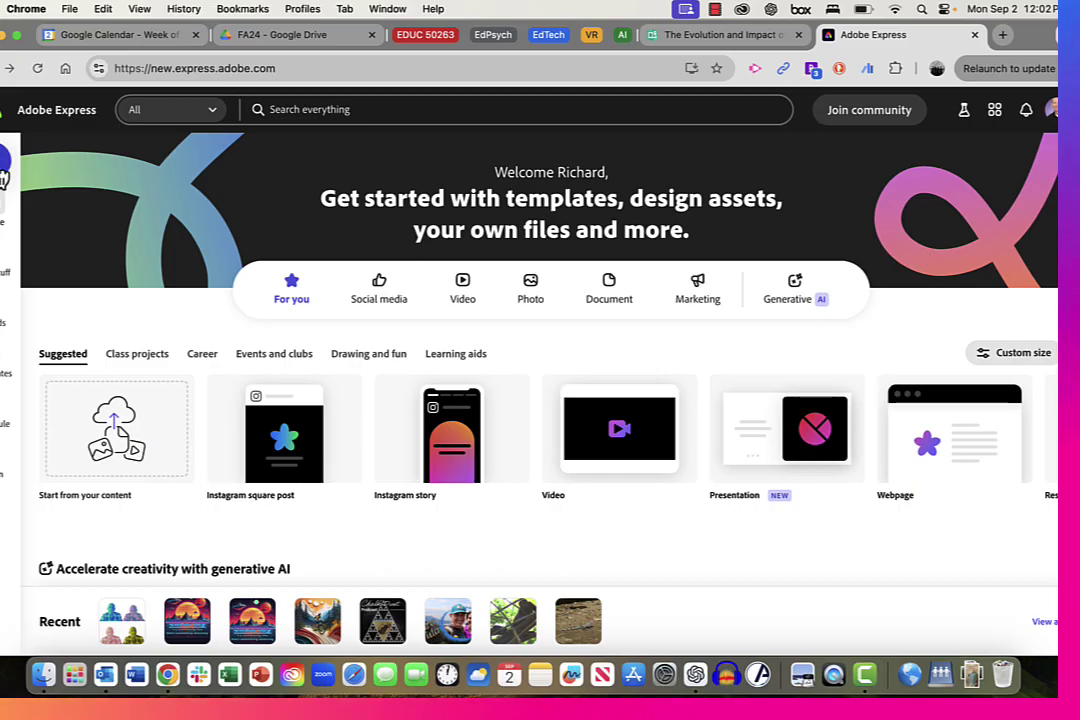
# Create a blank 16:9 landscape project and dismiss the suggested templates.
pyautogui.click(4, 172)
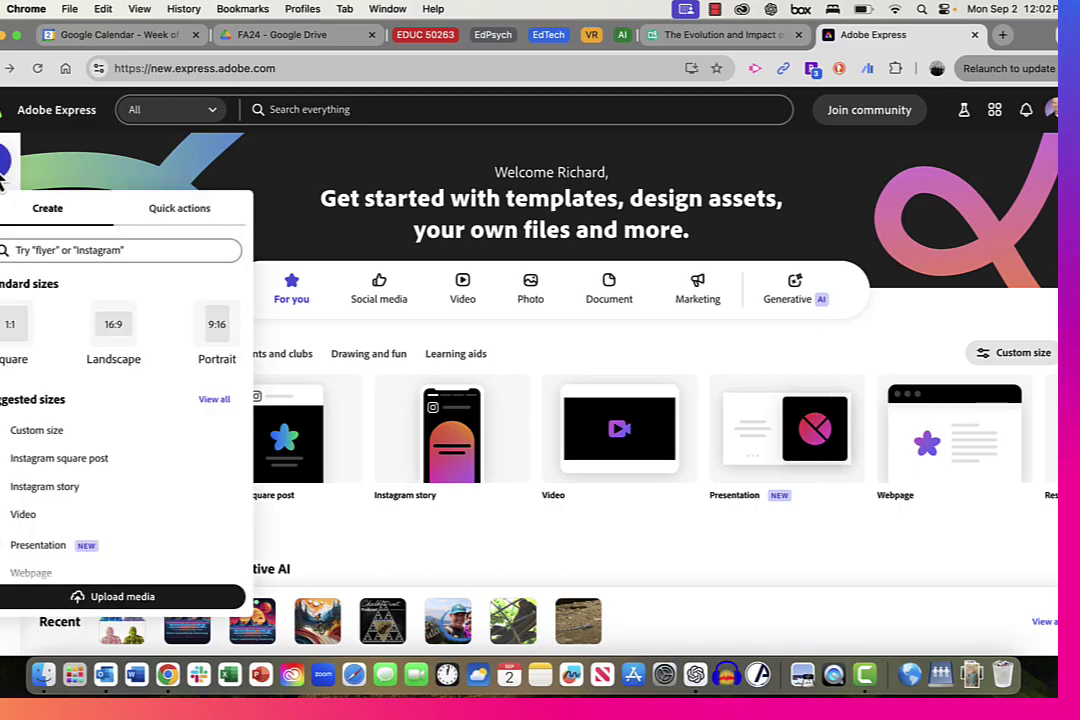
pyautogui.click(124, 336)
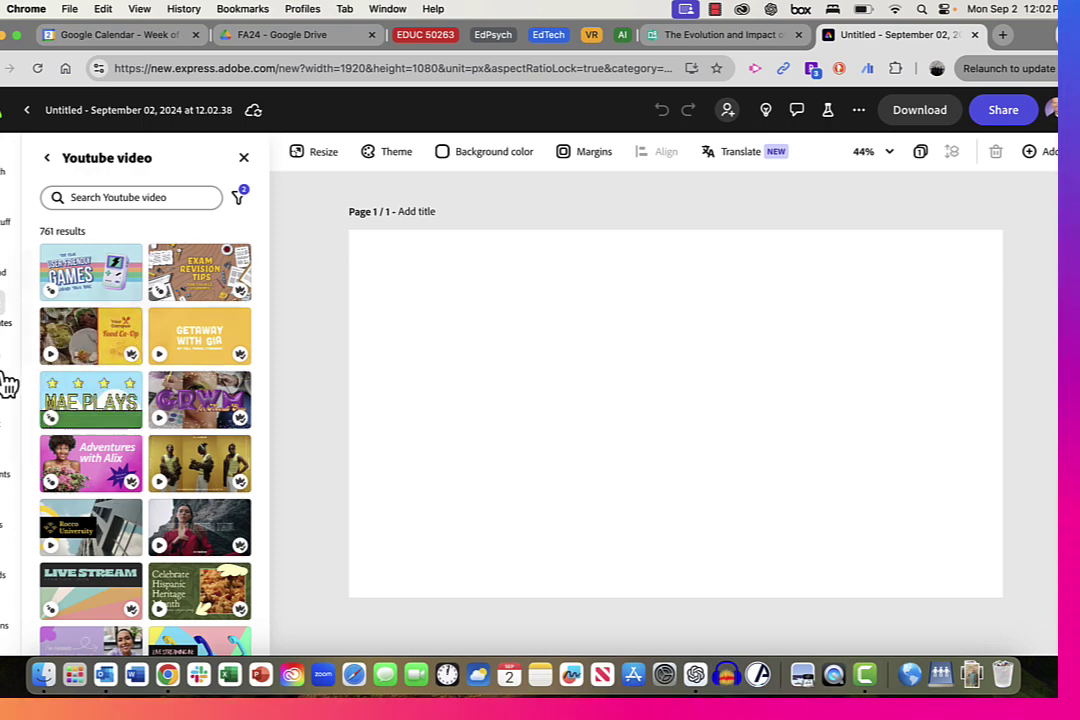
pyautogui.click(243, 158)
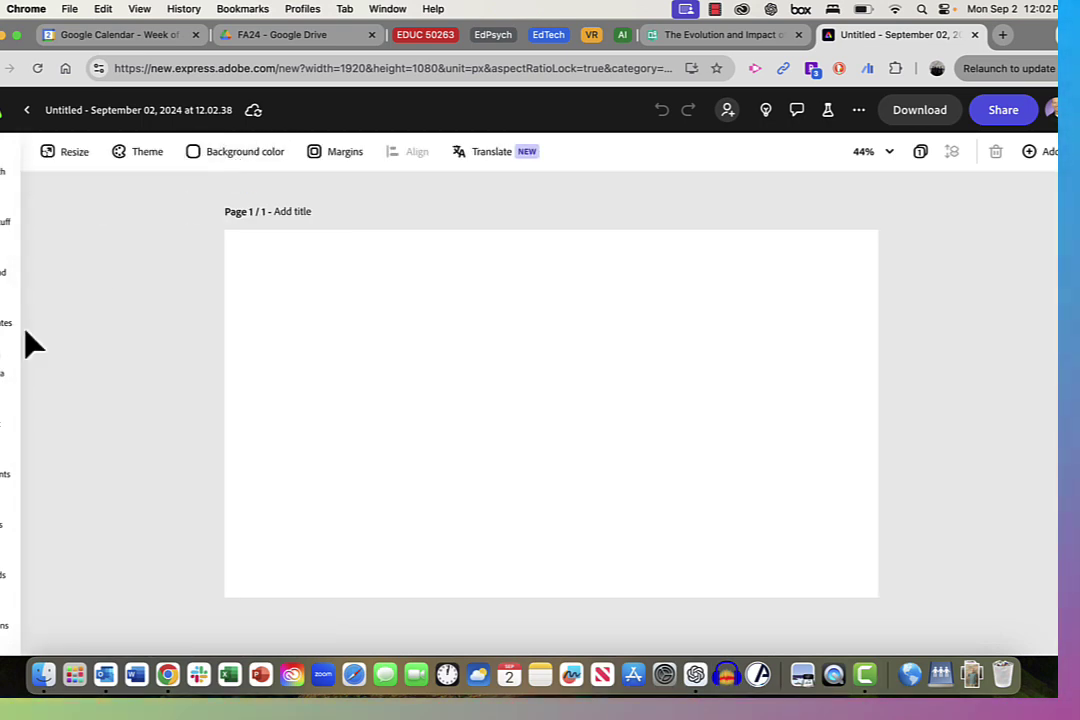
# Add the eight-image grid with columns of three, two and three cells to the page.
pyautogui.click(4, 520)
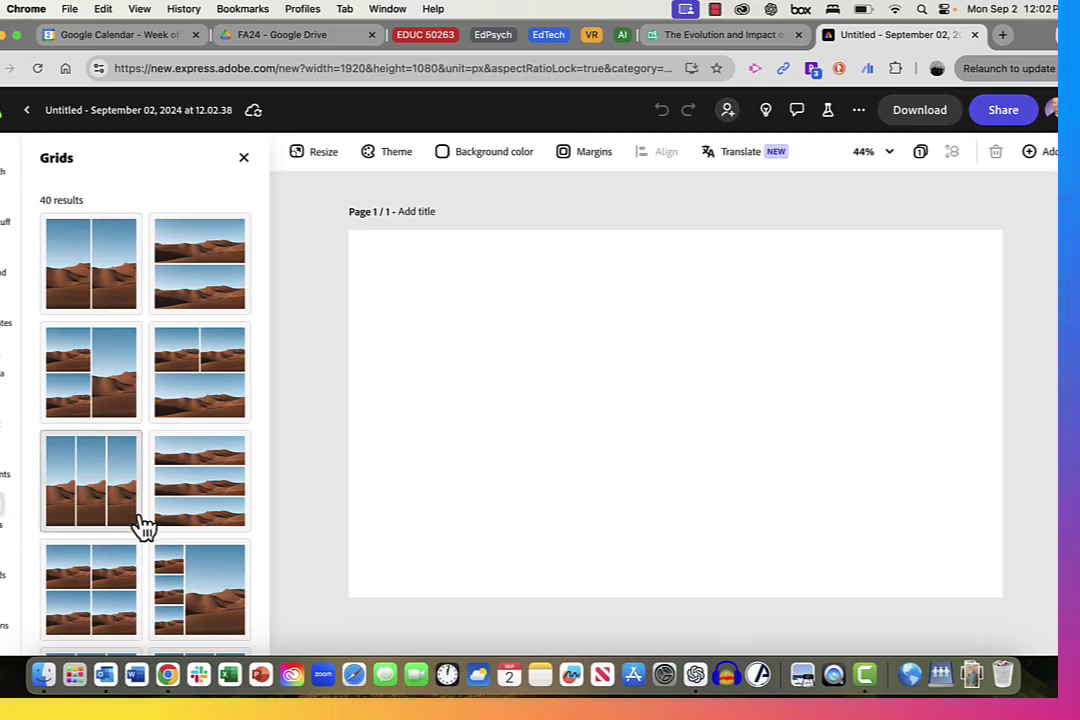
pyautogui.scroll(-4, 143, 527)
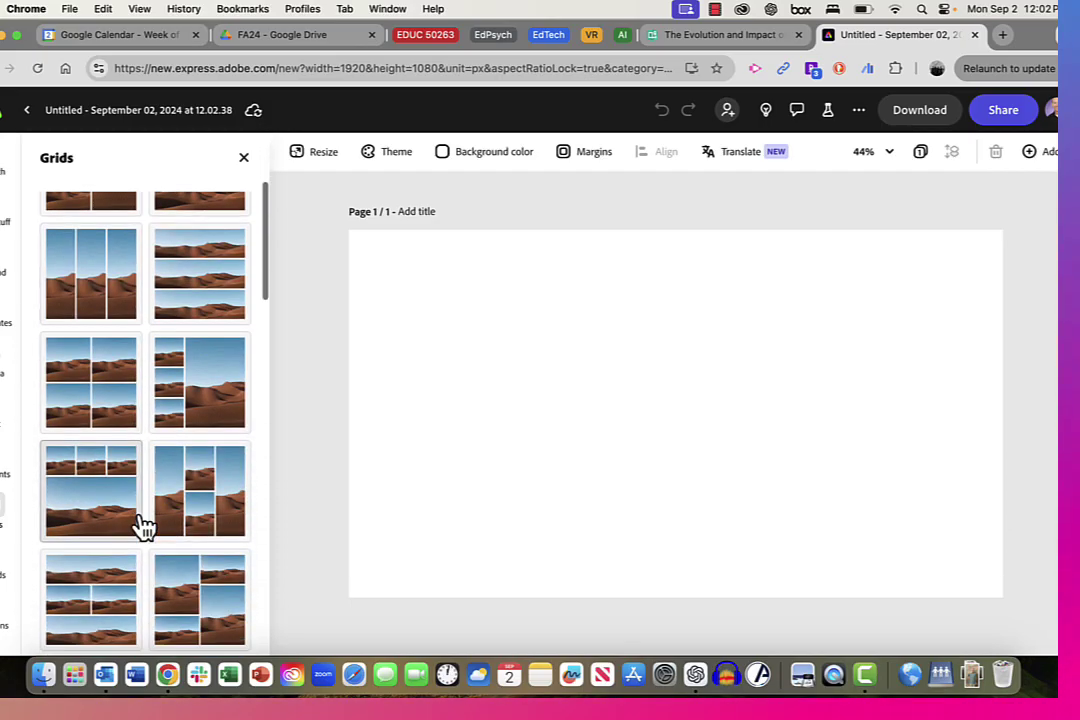
pyautogui.scroll(-10, 143, 527)
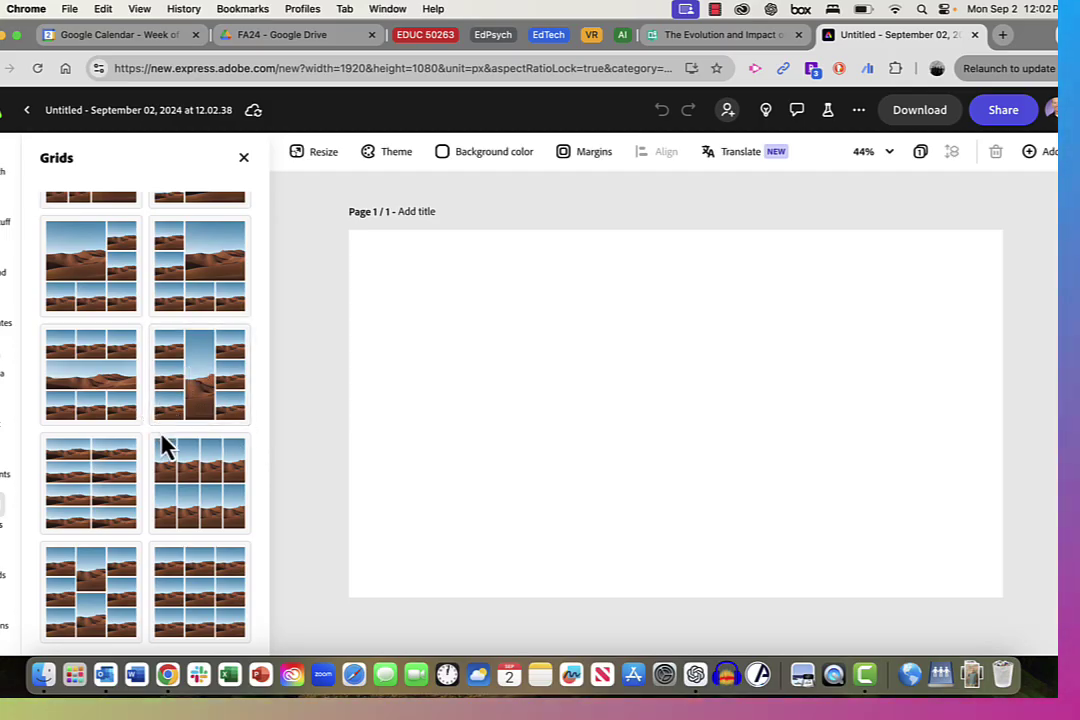
pyautogui.click(91, 591)
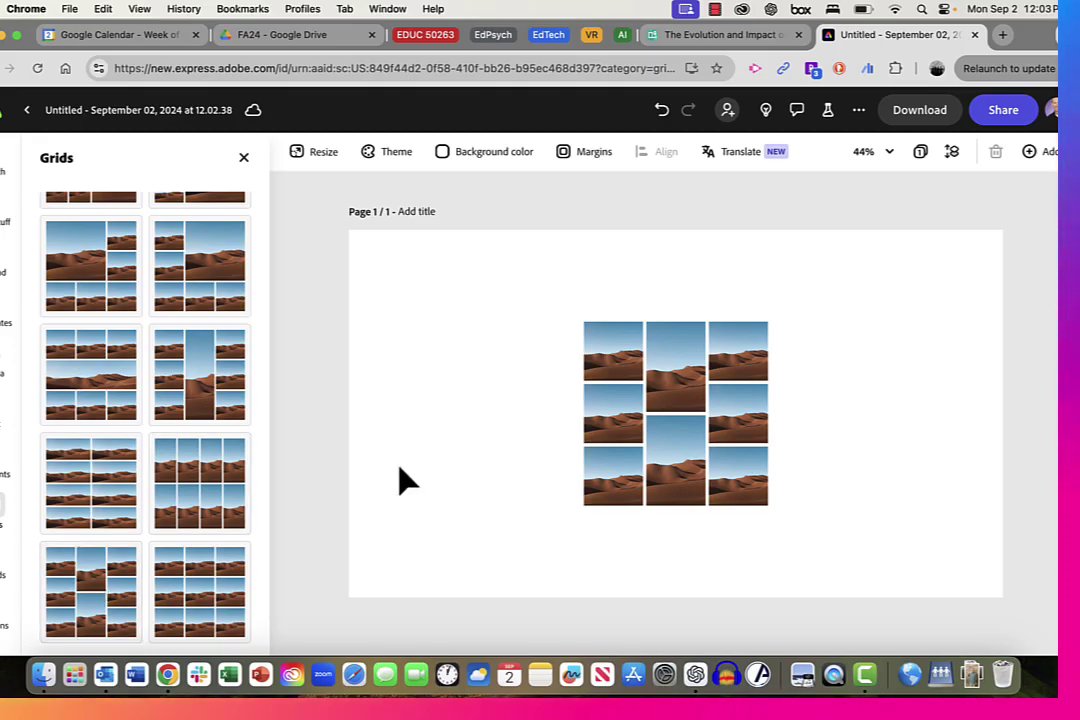
# Move the grid to the page's top-left corner and enlarge it to fill the whole page.
pyautogui.click(660, 373)
pyautogui.moveTo(660, 373); pyautogui.dragTo(425, 278)
pyautogui.moveTo(533, 414); pyautogui.dragTo(762, 555)
pyautogui.moveTo(716, 412); pyautogui.dragTo(1003, 415)
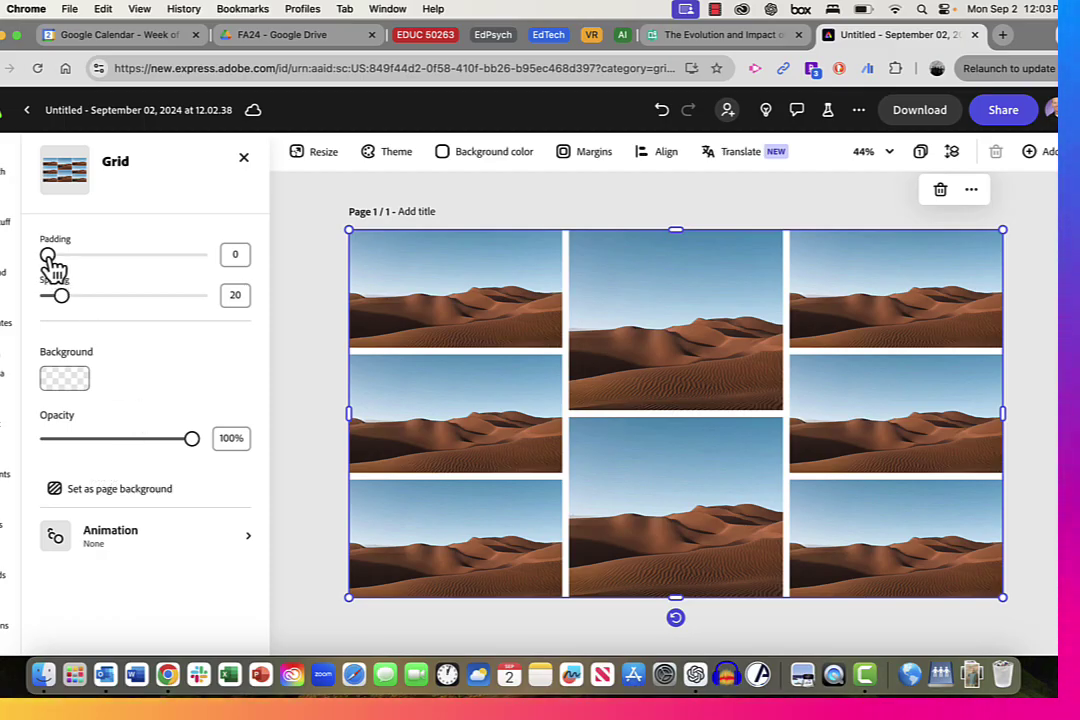
# Try adjusting the grid's padding and spacing, ending at padding 0 and spacing 20, and deselect the grid.
pyautogui.moveTo(48, 257)
pyautogui.mouseDown()
pyautogui.moveTo(136, 270)
pyautogui.moveTo(31, 270)
pyautogui.mouseUp()
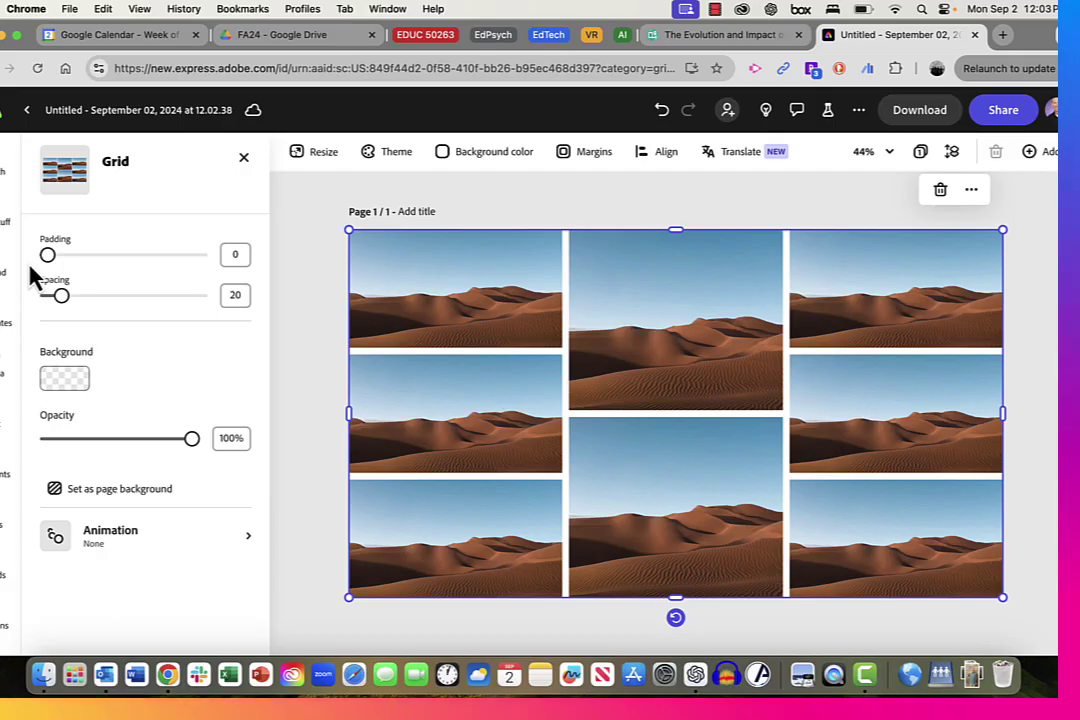
pyautogui.moveTo(68, 305)
pyautogui.mouseDown()
pyautogui.moveTo(130, 318)
pyautogui.moveTo(57, 311)
pyautogui.moveTo(57, 320)
pyautogui.mouseUp()
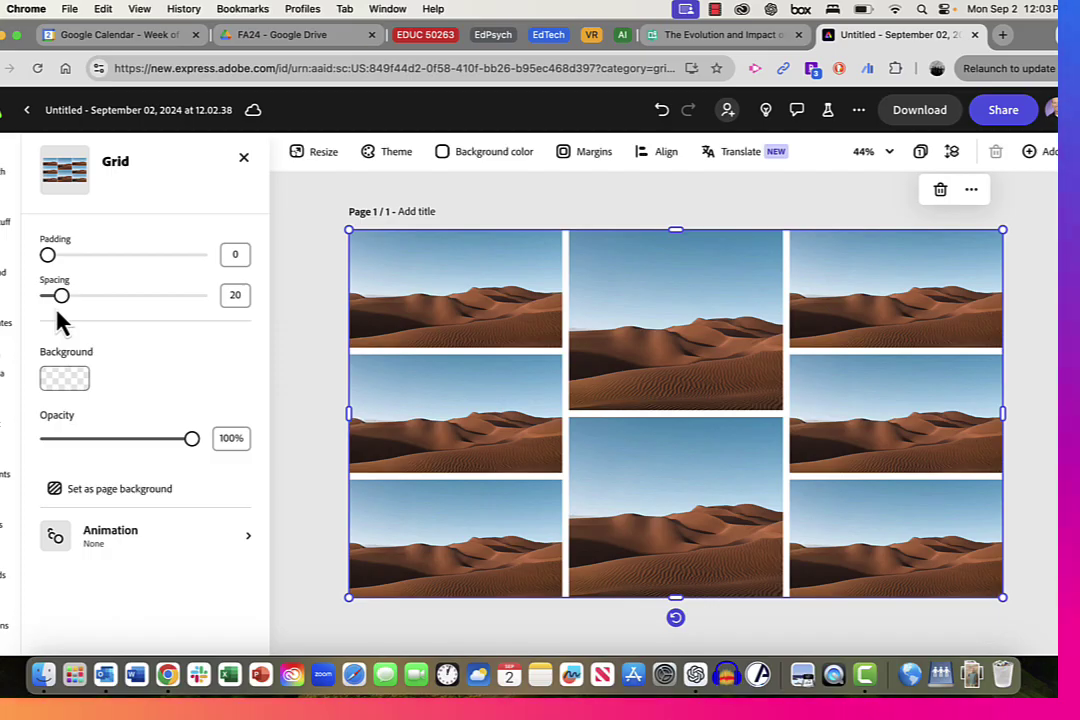
pyautogui.click(244, 160)
pyautogui.click(244, 160)
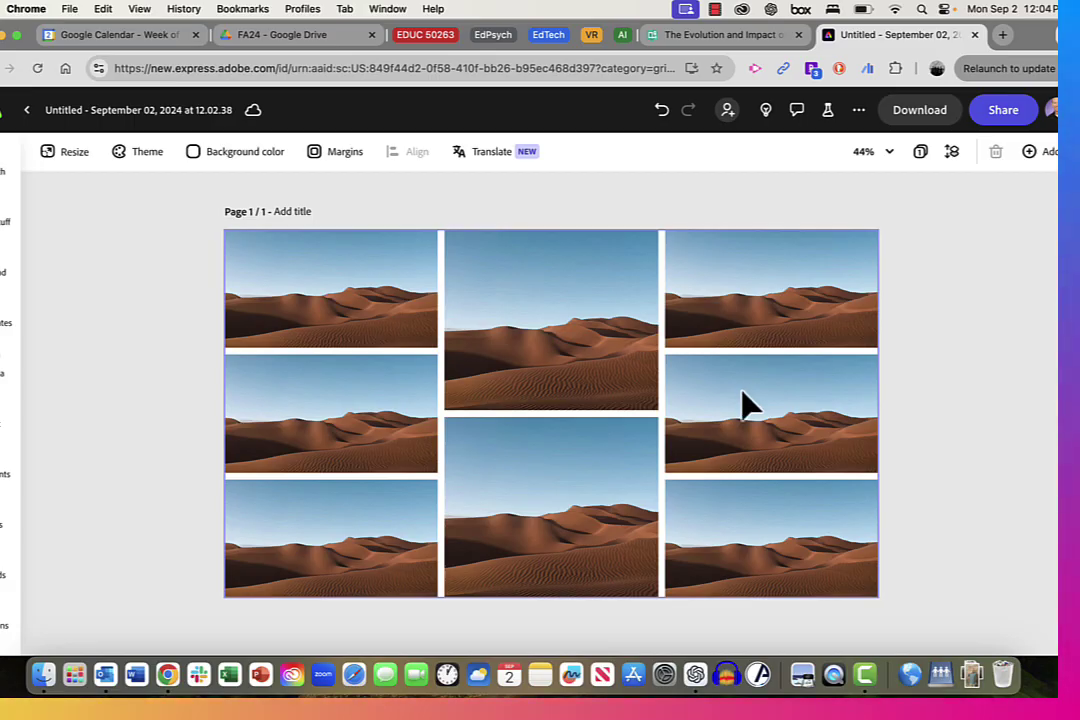
# Examine the grid's individual image cells by selecting several of them one after another.
pyautogui.click(362, 288)
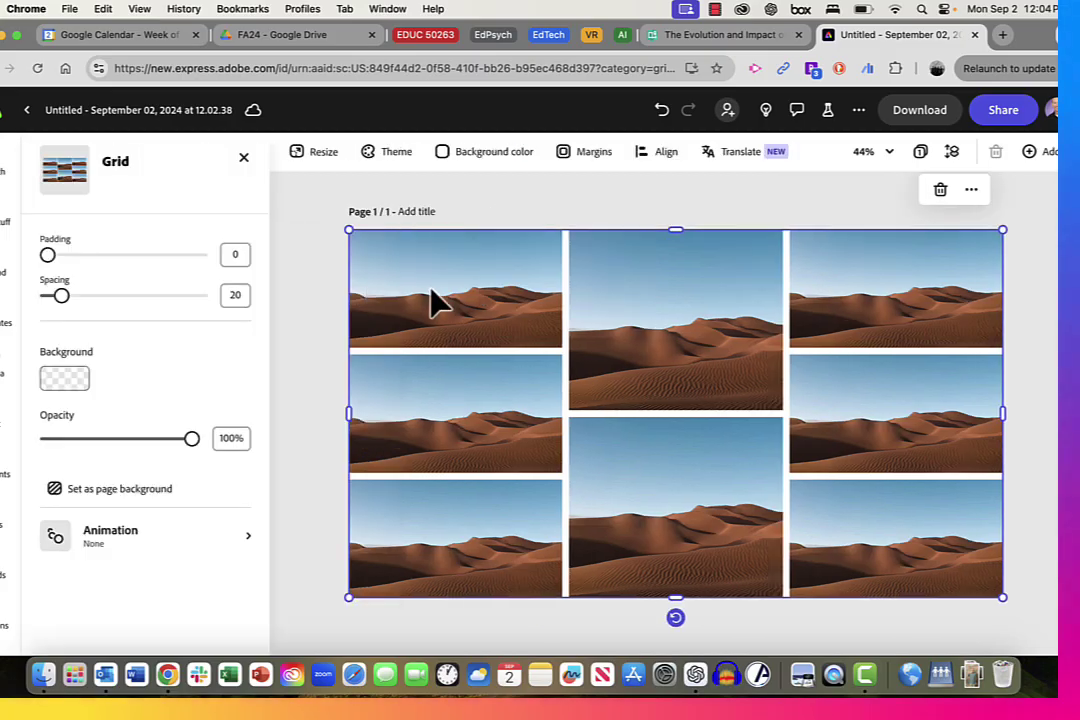
pyautogui.click(450, 299)
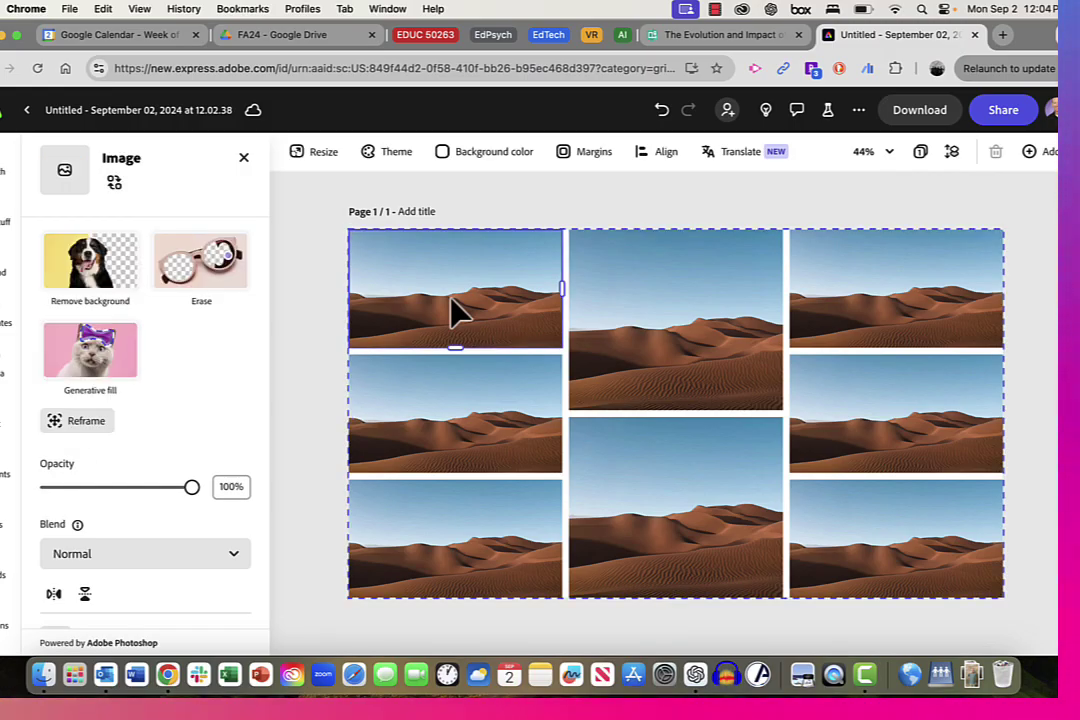
pyautogui.click(452, 427)
pyautogui.click(452, 538)
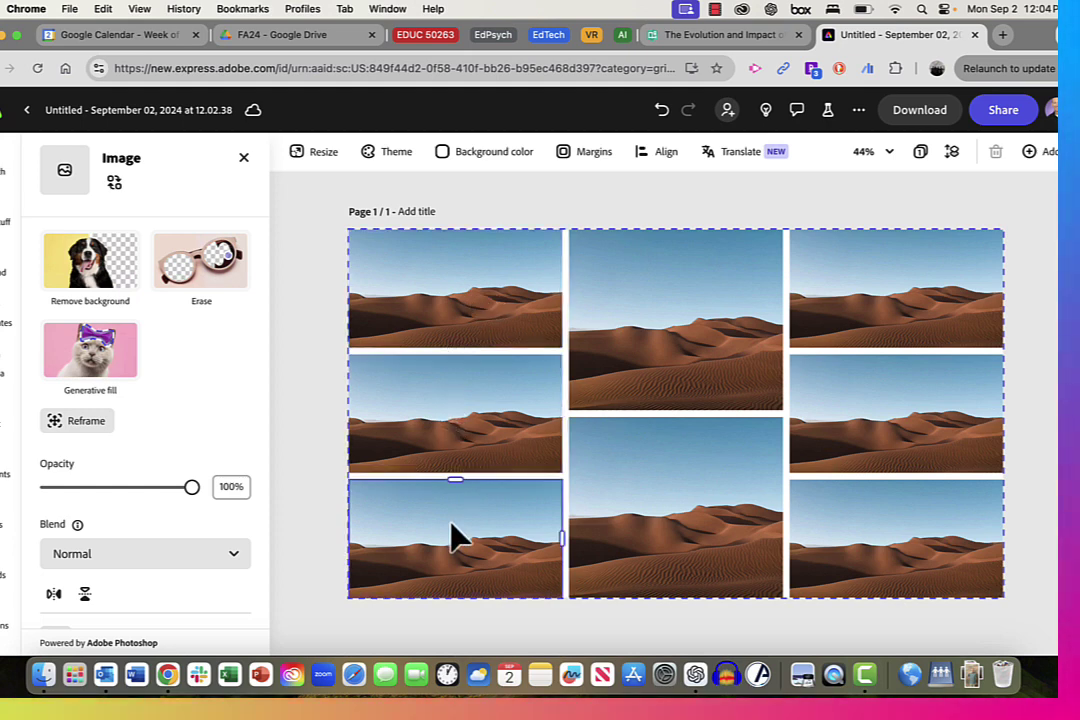
pyautogui.click(670, 520)
pyautogui.click(675, 342)
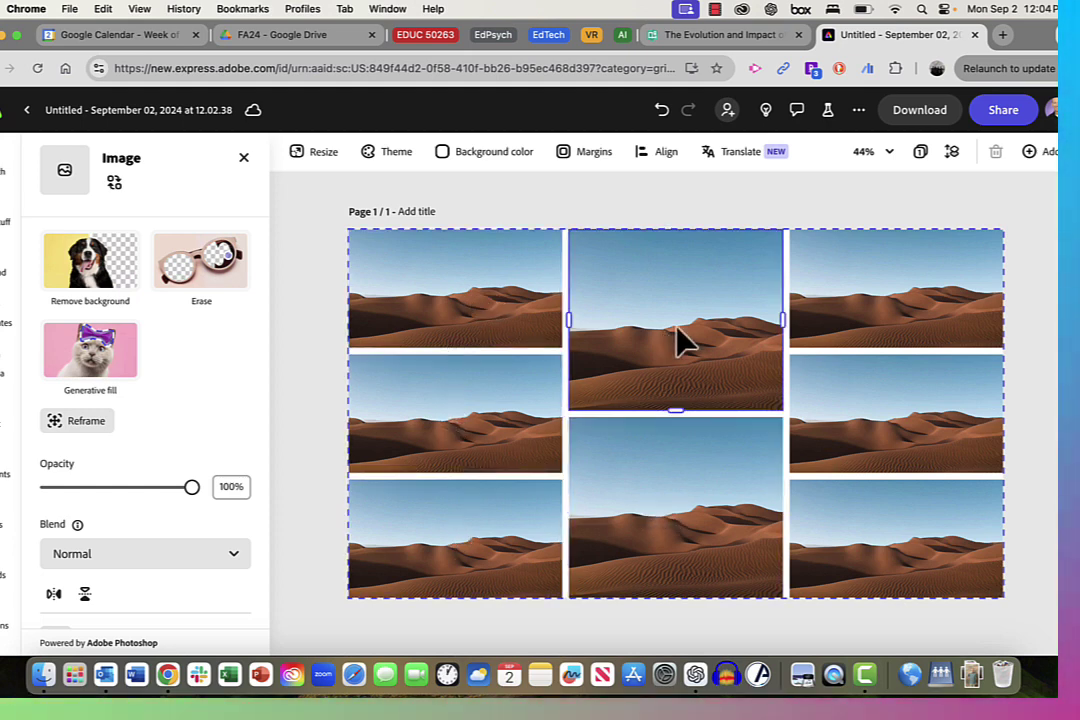
pyautogui.click(843, 290)
# Replace the grid's top-left image with the uploaded aerial campus photo, the first file in the TCU photos folder.
pyautogui.click(492, 297)
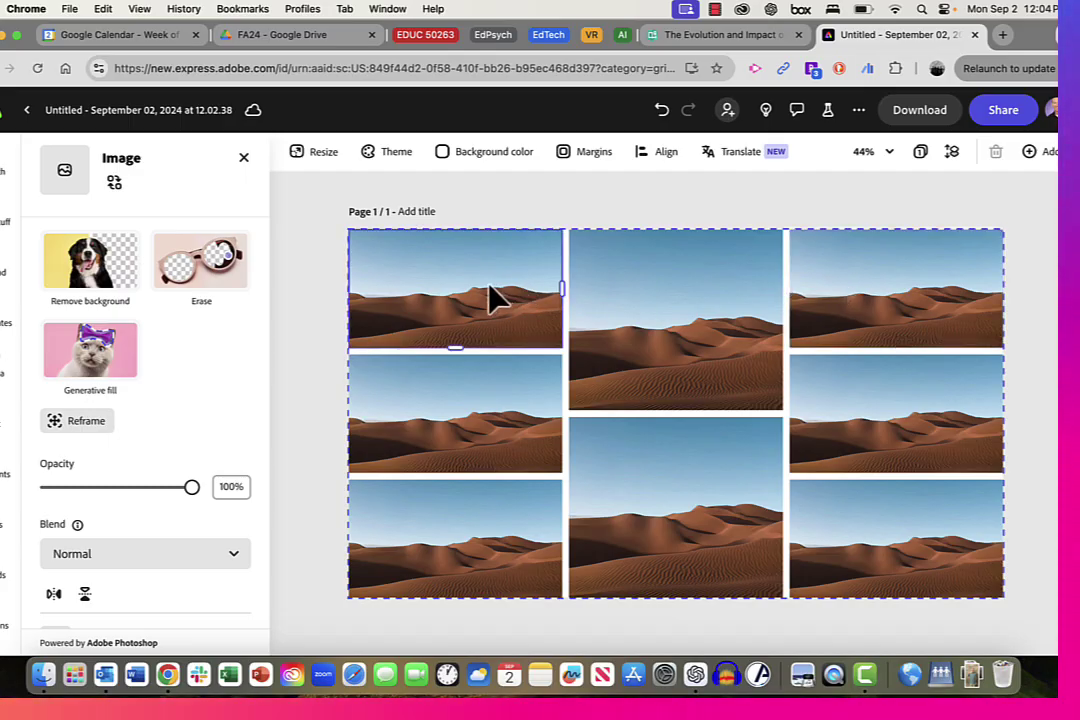
pyautogui.click(115, 185)
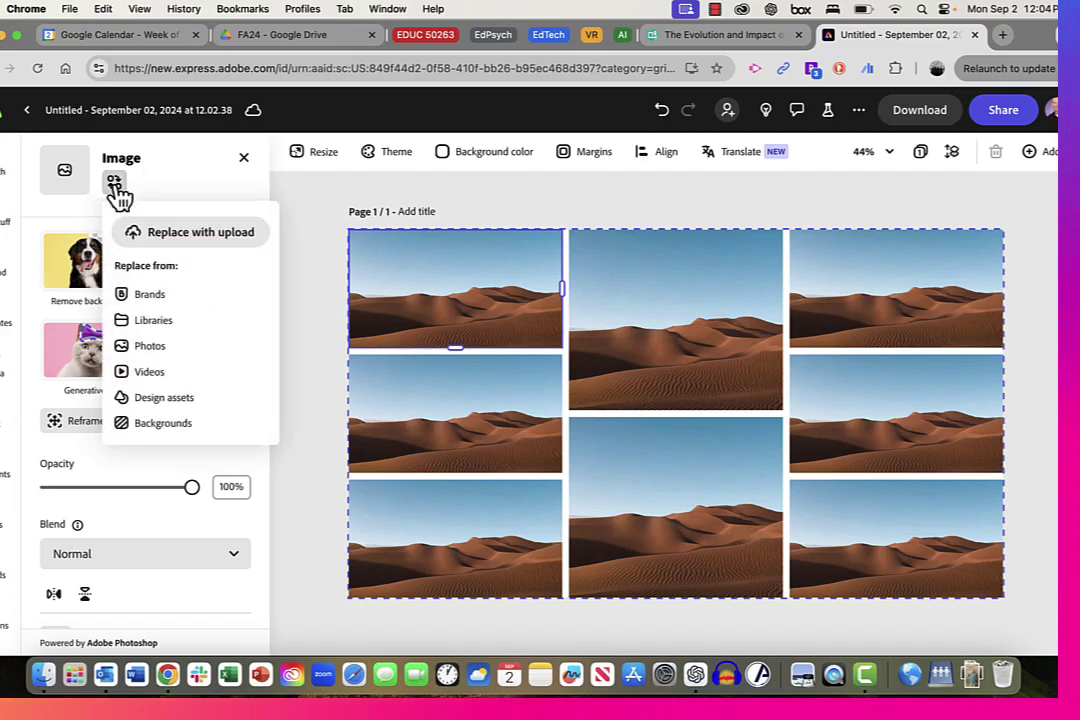
pyautogui.click(174, 240)
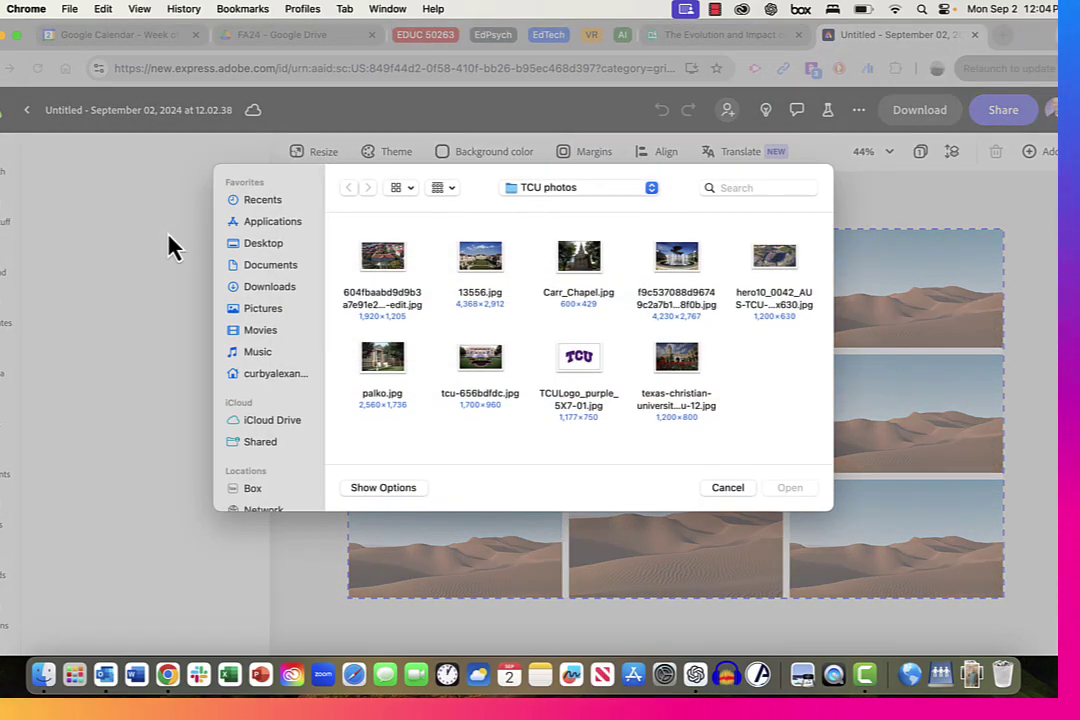
pyautogui.click(385, 260)
pyautogui.click(790, 488)
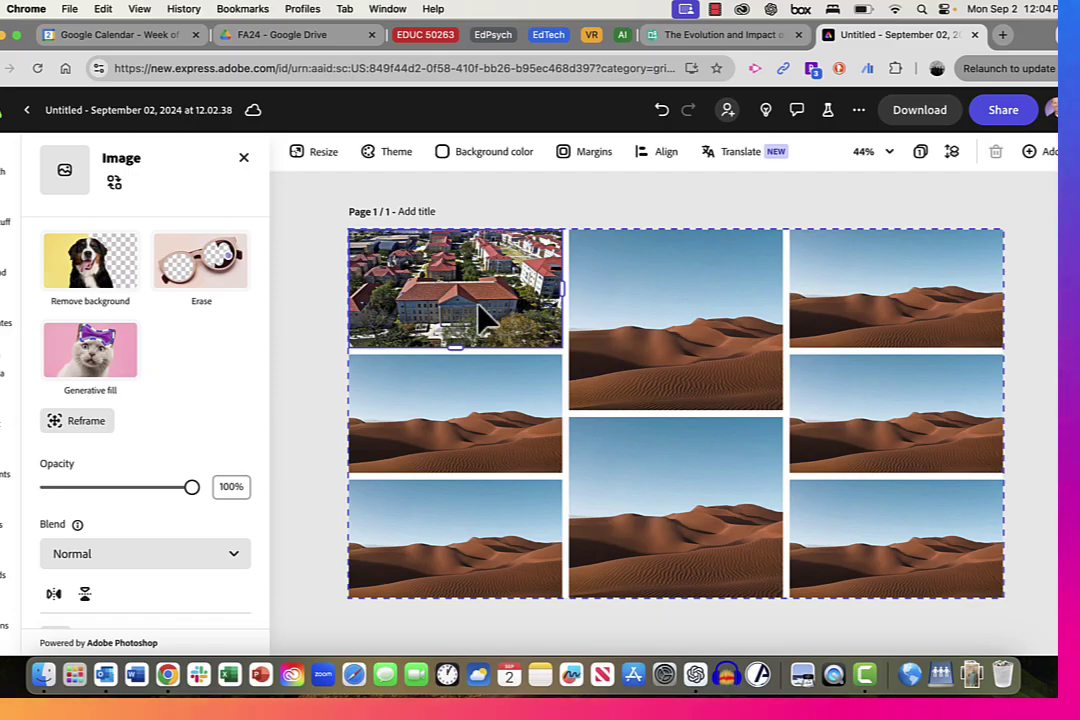
# Replace the left column's middle cell with the stadium photo and its bottom cell with the texas-christian-universit...u-12.jpg photo.
pyautogui.click(468, 415)
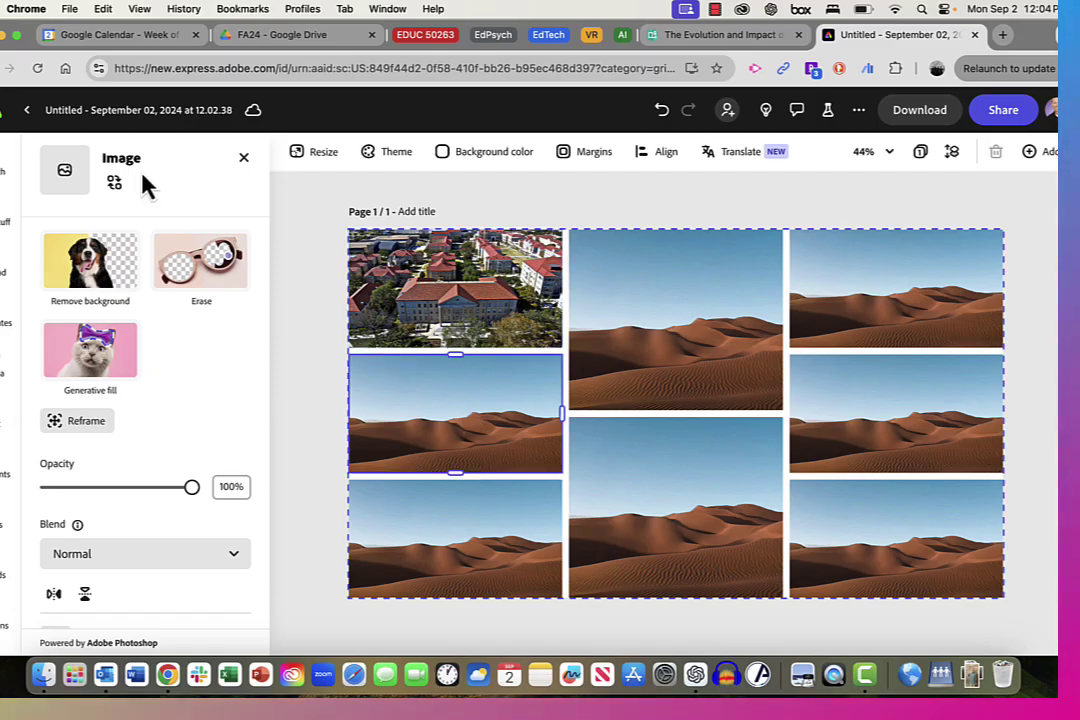
pyautogui.click(116, 185)
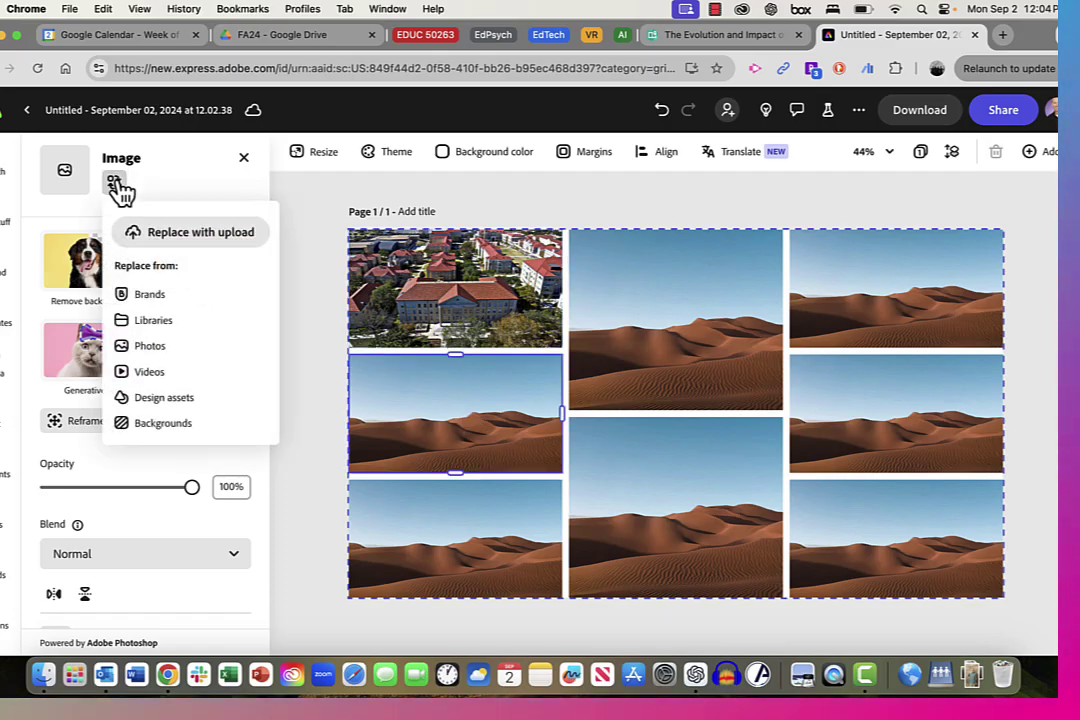
pyautogui.click(186, 238)
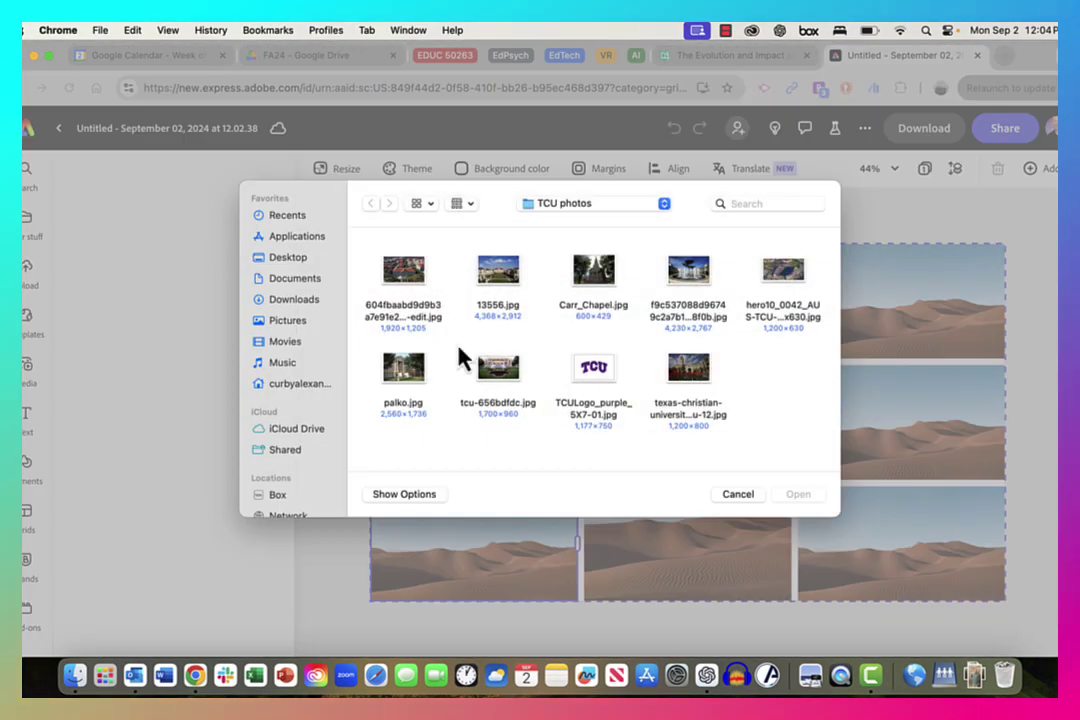
pyautogui.click(688, 370)
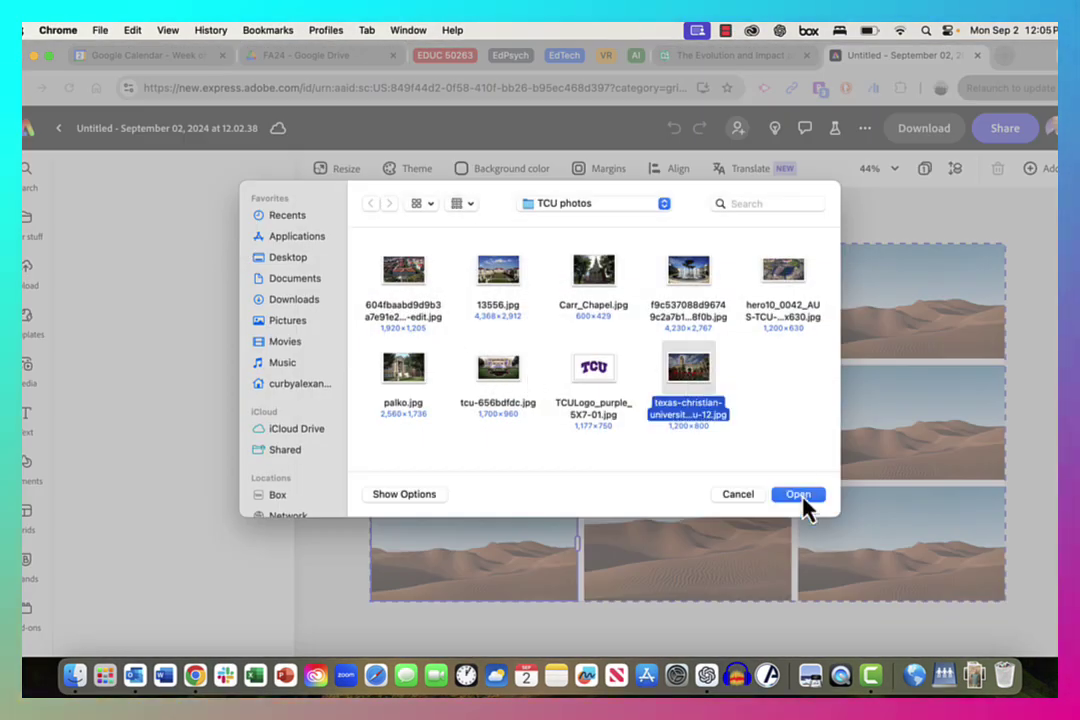
pyautogui.click(798, 494)
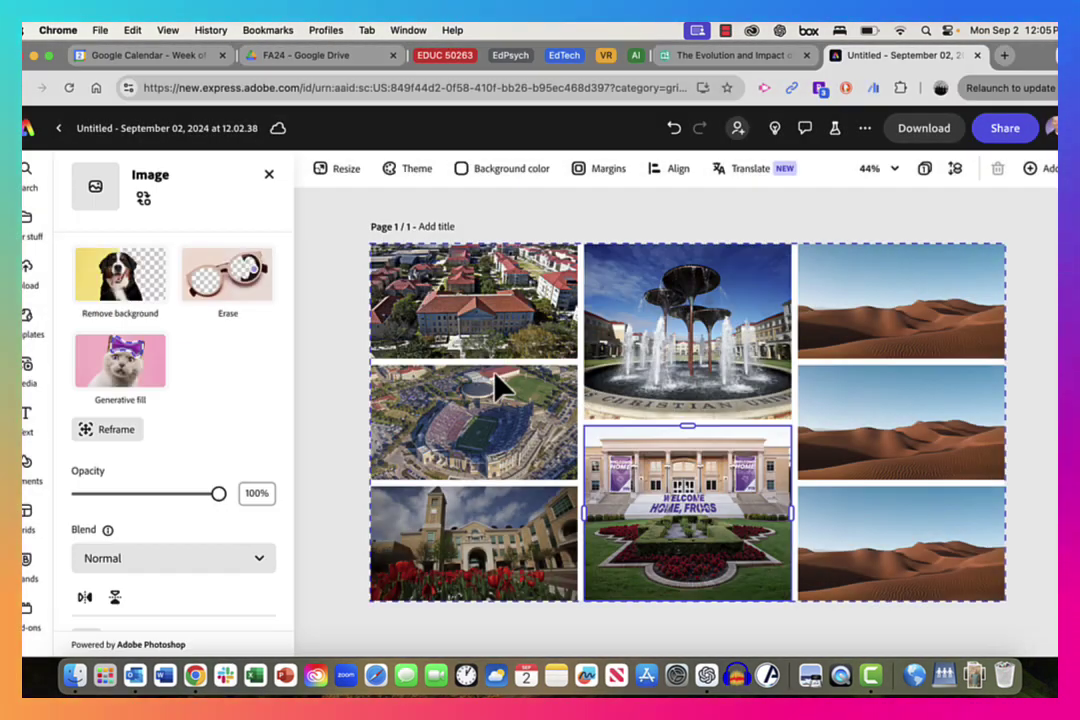
pyautogui.click(124, 433)
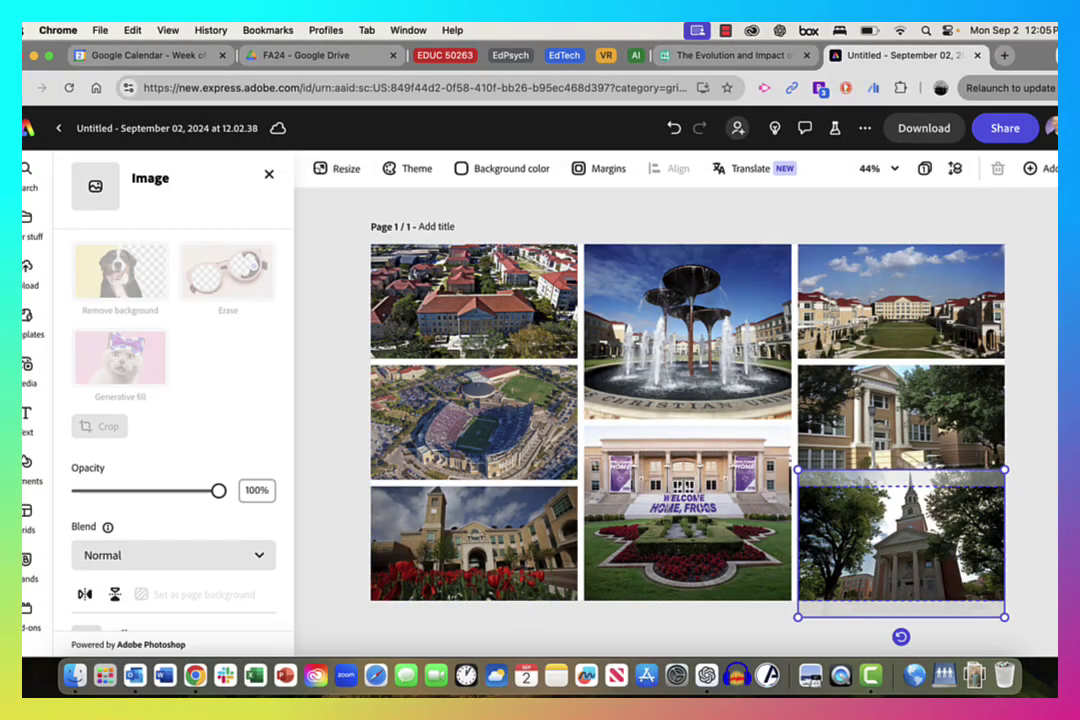
pyautogui.click(1053, 492)
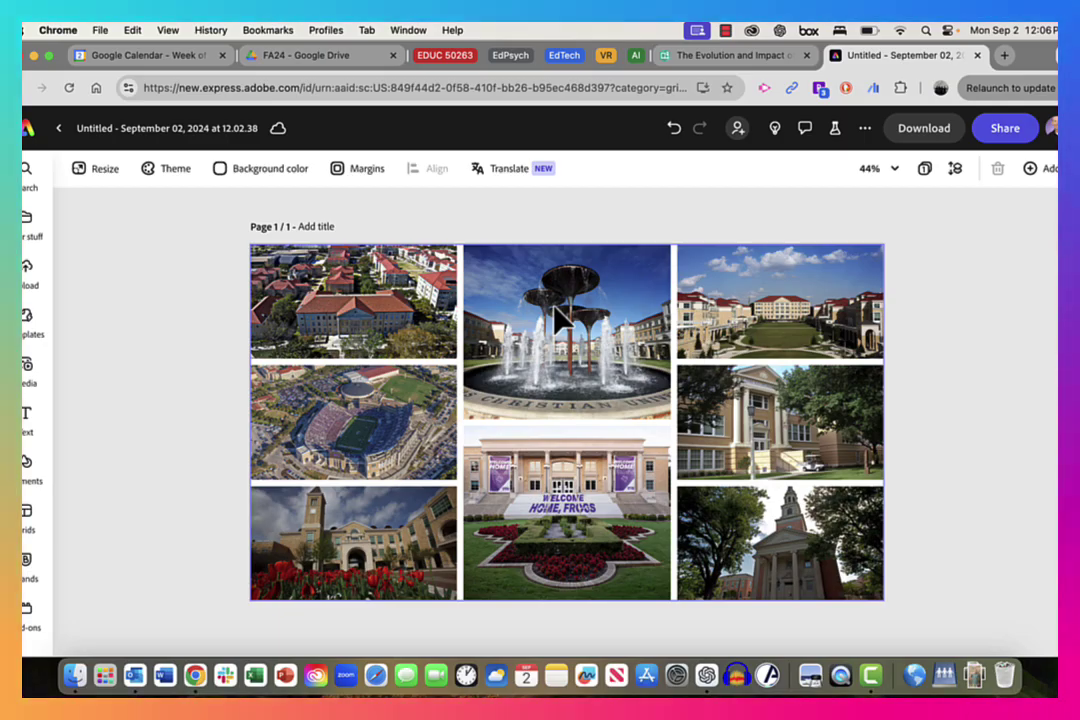
pyautogui.click(340, 563)
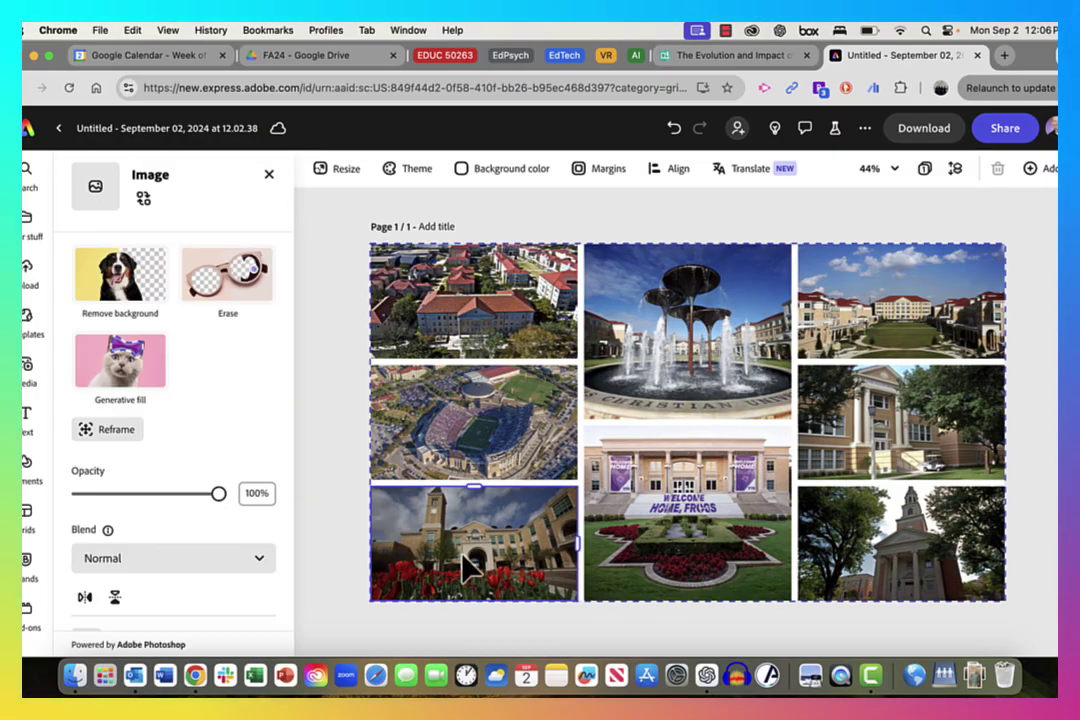
pyautogui.moveTo(465, 567); pyautogui.dragTo(463, 566)
pyautogui.click(327, 569)
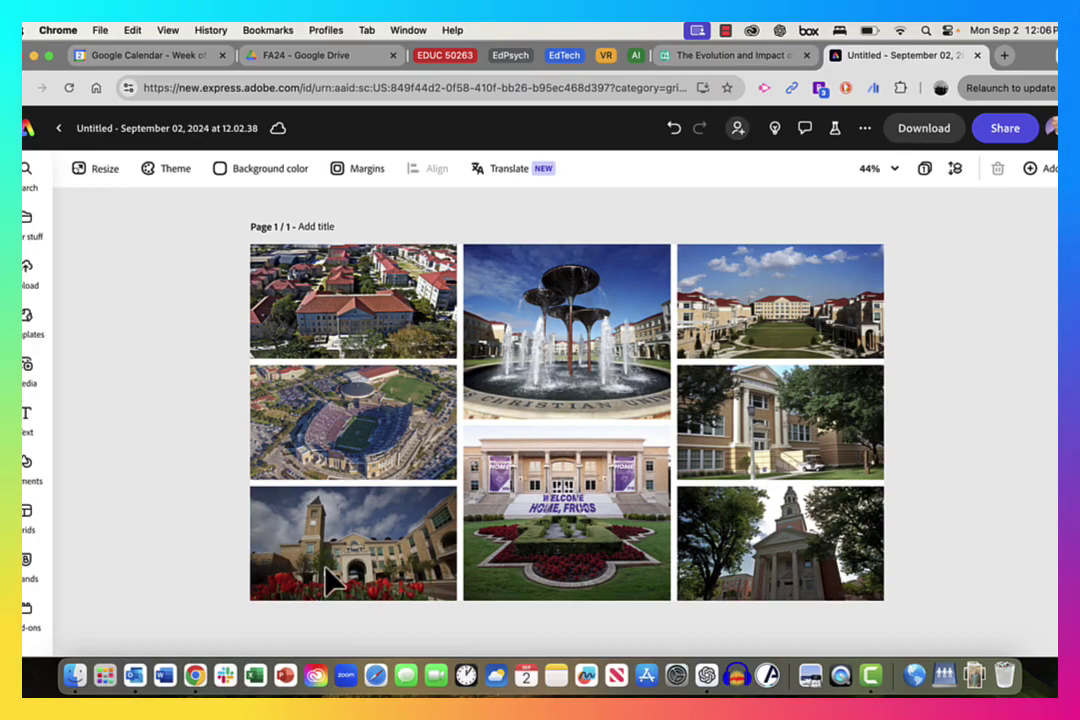
# Reframe the chapel photo in the bottom-right cell, shifting it down until its top edge meets the cell's top edge.
pyautogui.click(812, 562)
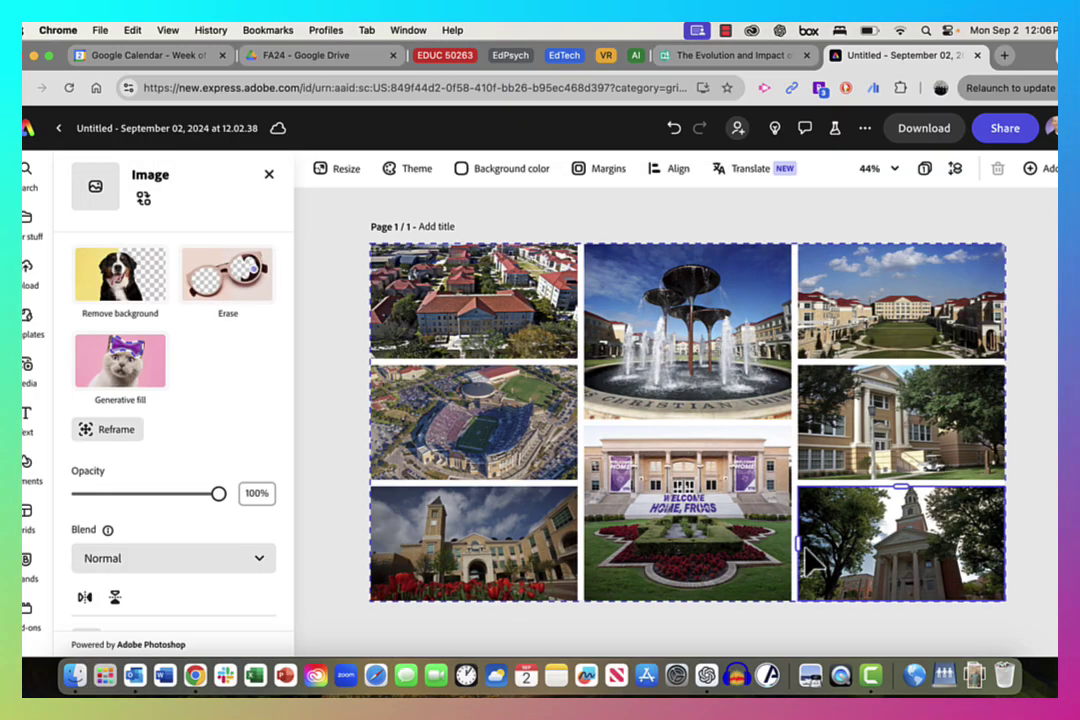
pyautogui.doubleClick(925, 550)
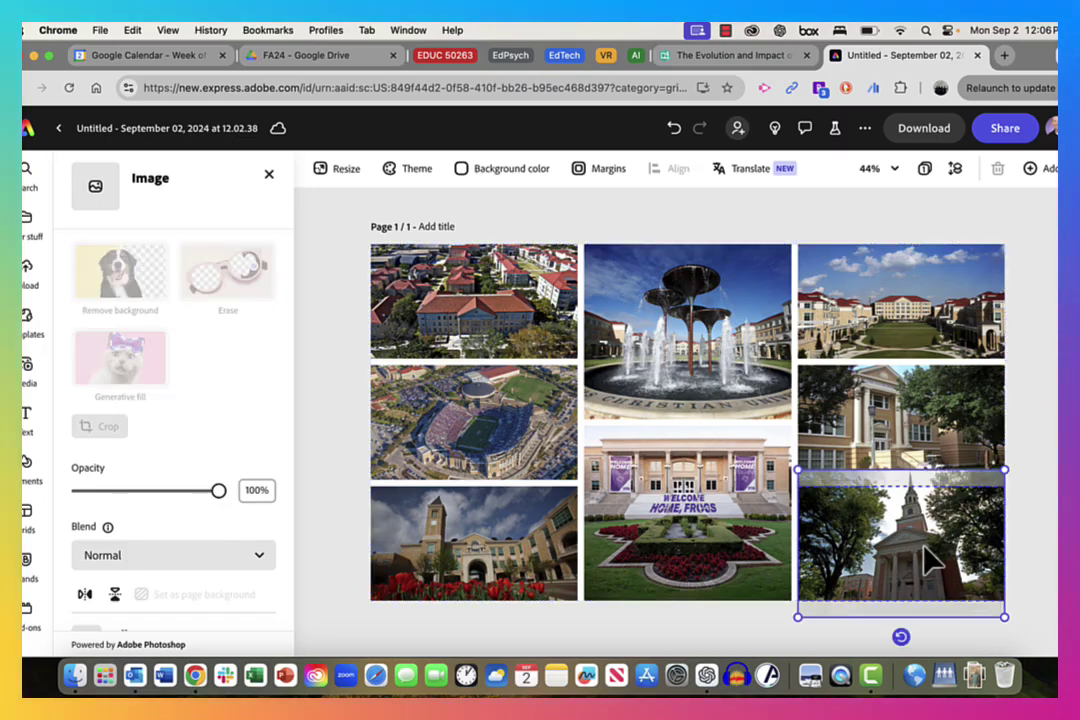
pyautogui.moveTo(920, 545); pyautogui.dragTo(925, 563)
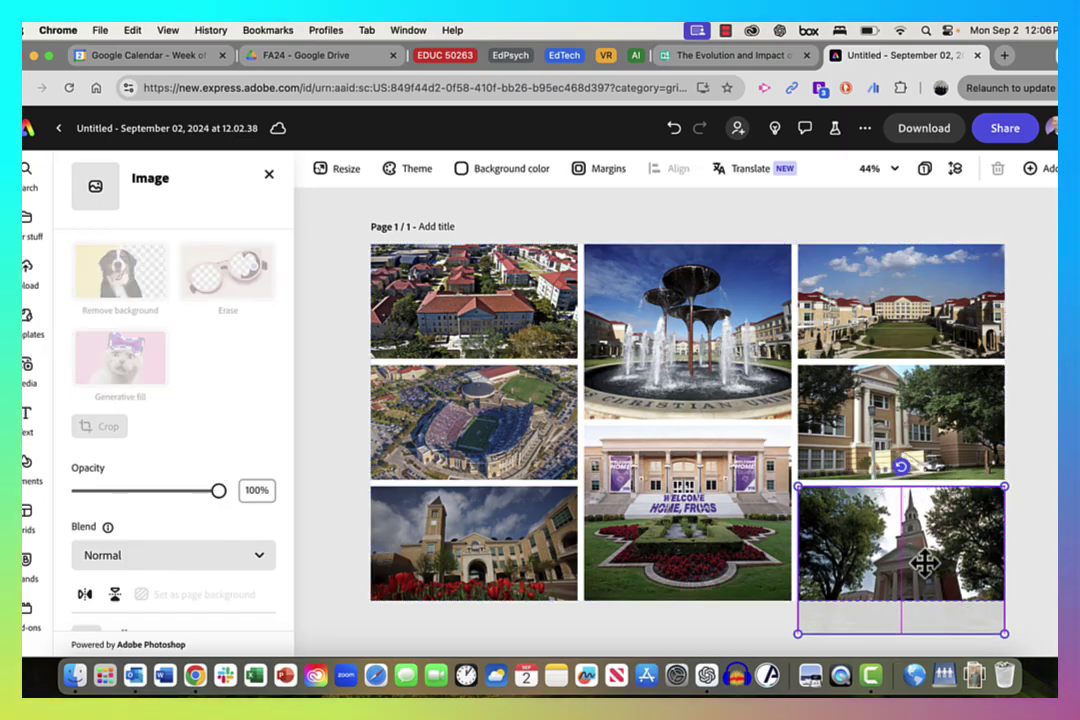
pyautogui.click(1037, 552)
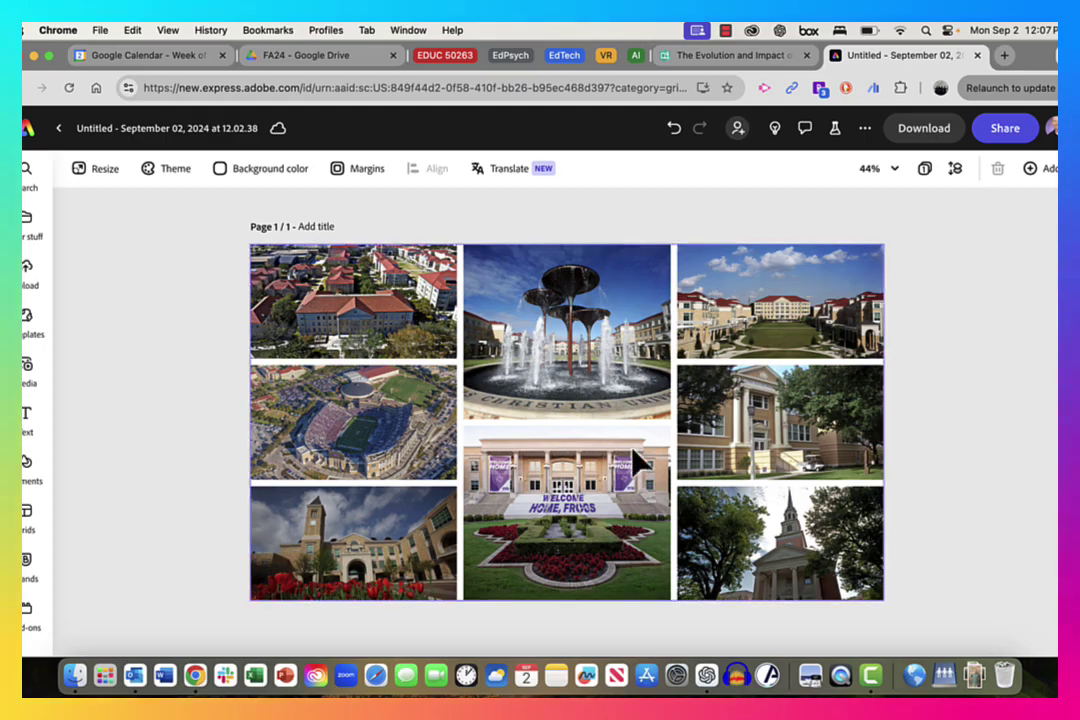
# Set the blend mode of the aerial campus photo in the grid's top-left cell to Multiply.
pyautogui.click(345, 302)
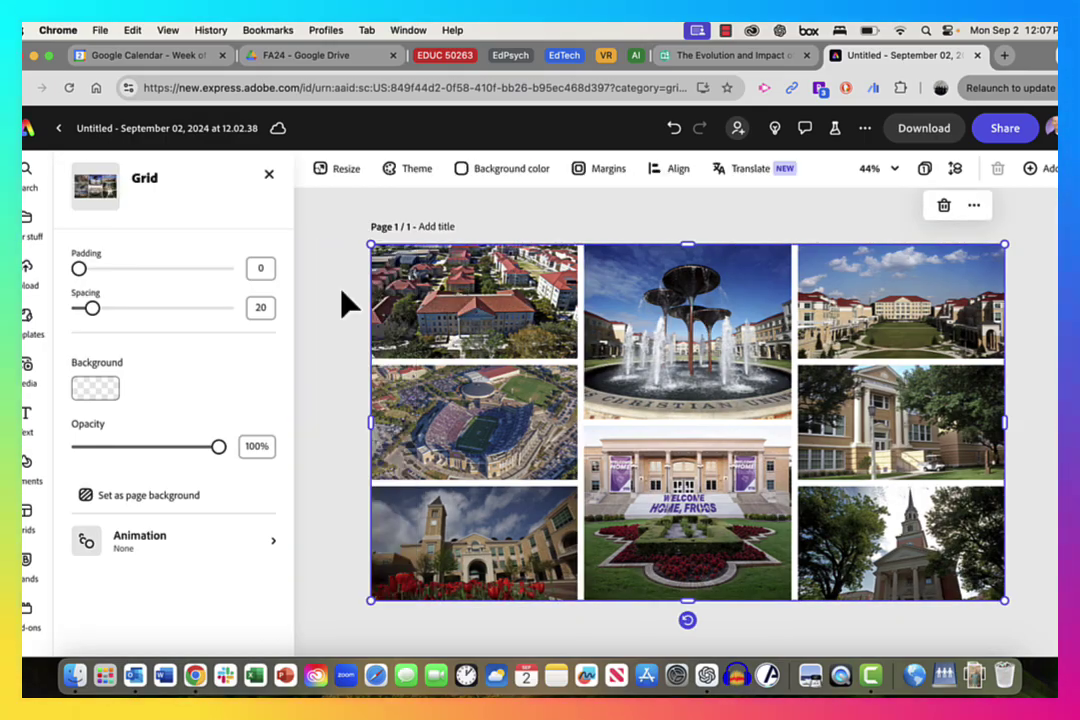
pyautogui.click(455, 304)
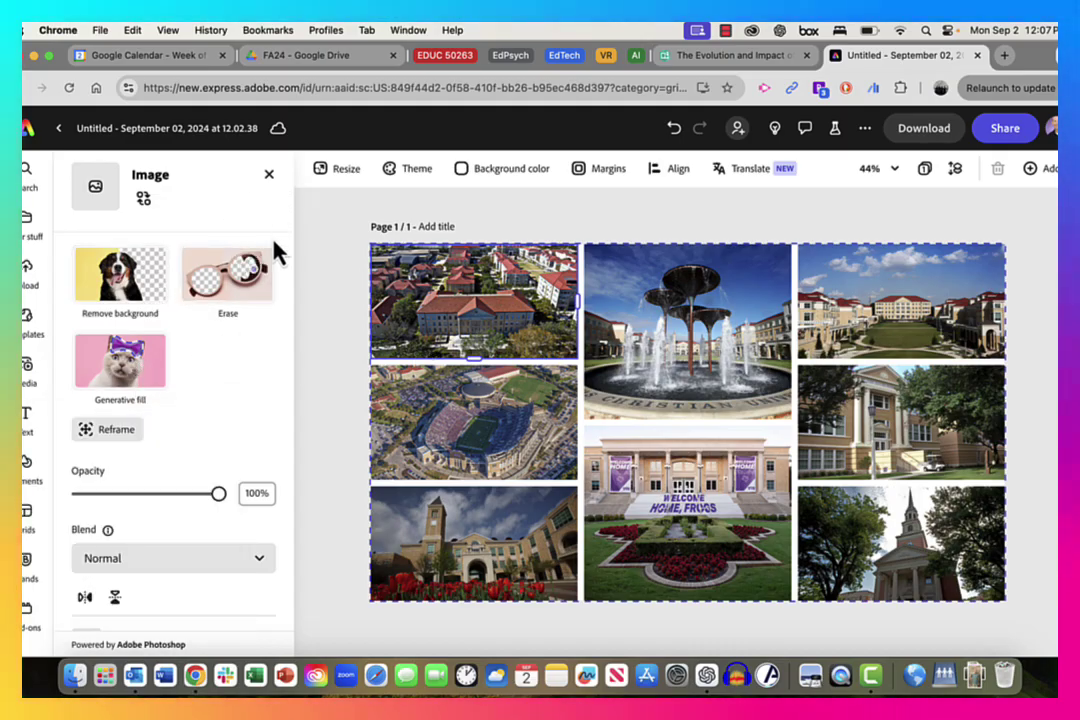
pyautogui.scroll(-3, 166, 494)
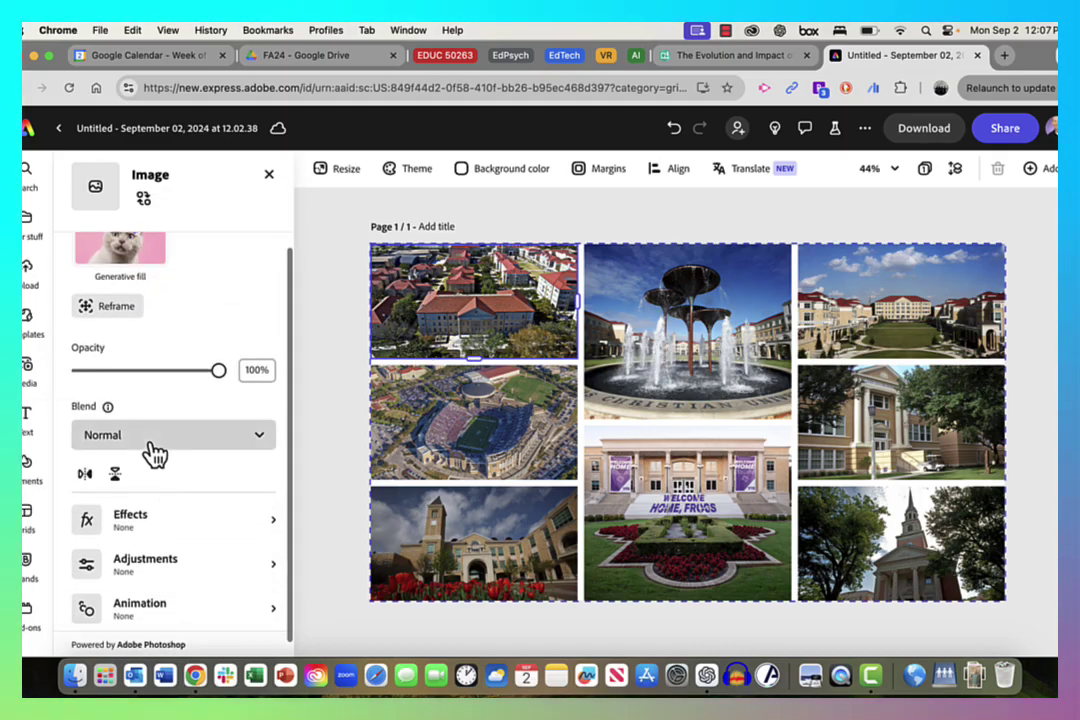
pyautogui.click(155, 452)
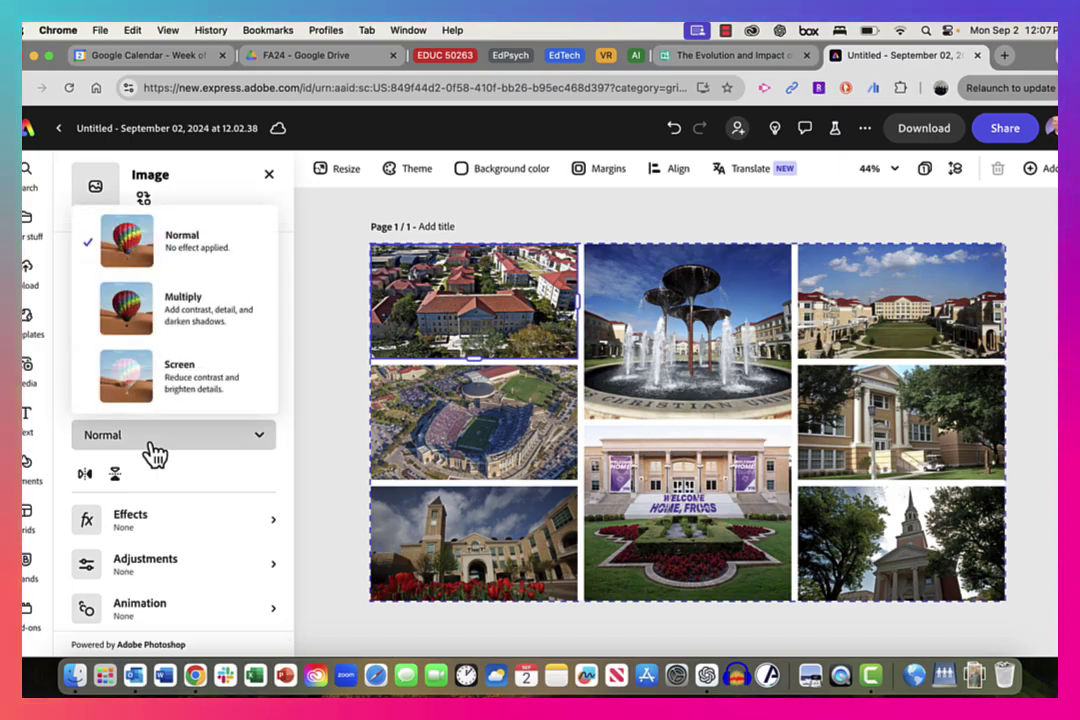
pyautogui.click(181, 316)
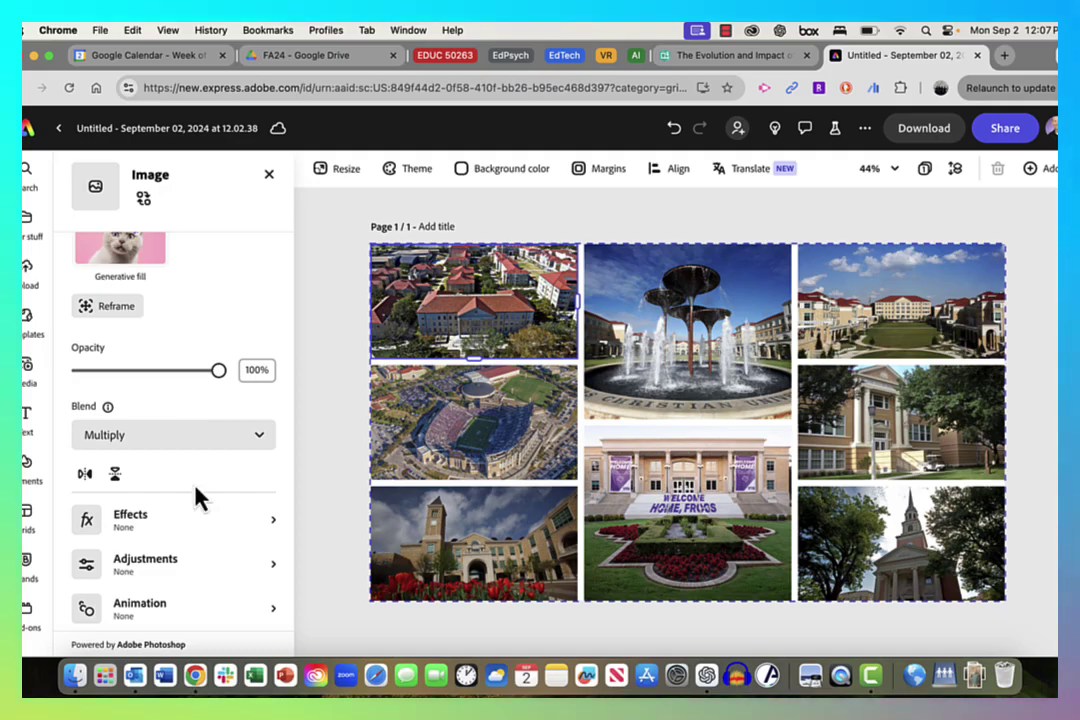
# Apply a custom duotone effect to the aerial campus photo with #7B60F0 shadows and #CDB8E6 highlights.
pyautogui.scroll(-1, 196, 490)
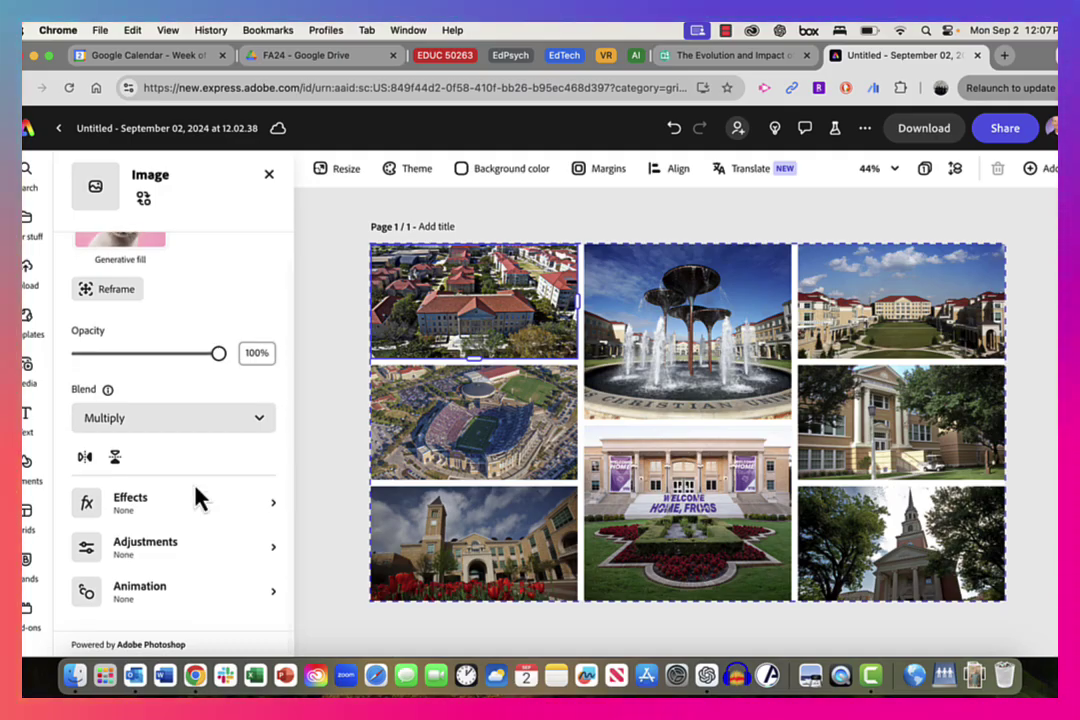
pyautogui.click(152, 512)
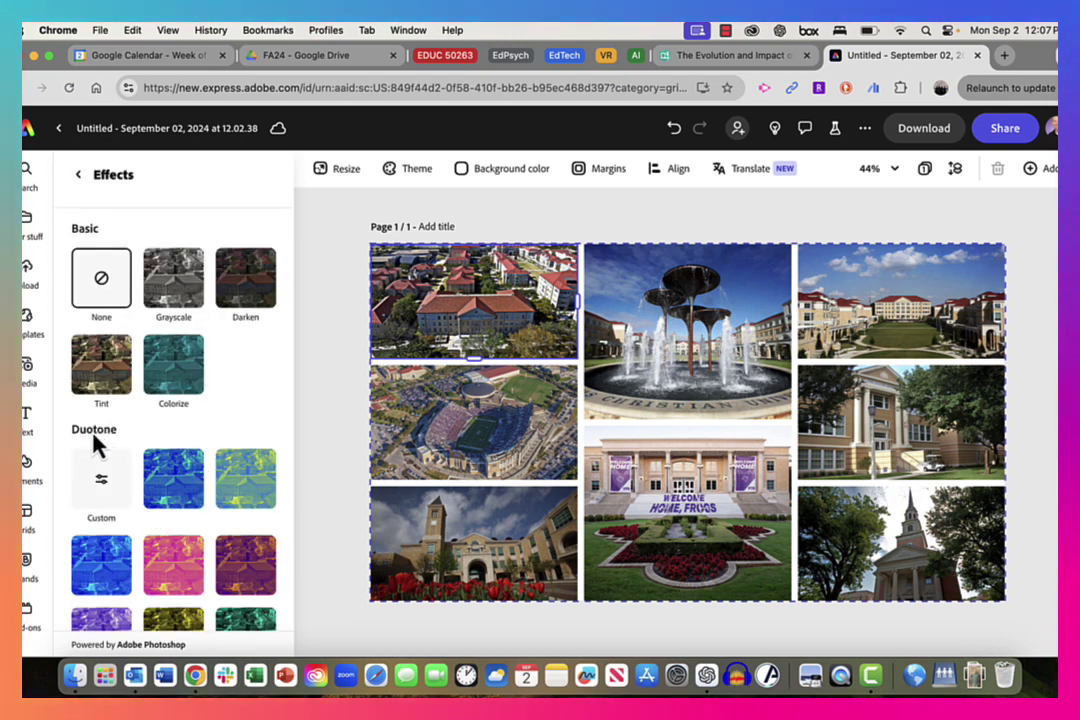
pyautogui.scroll(-4, 193, 550)
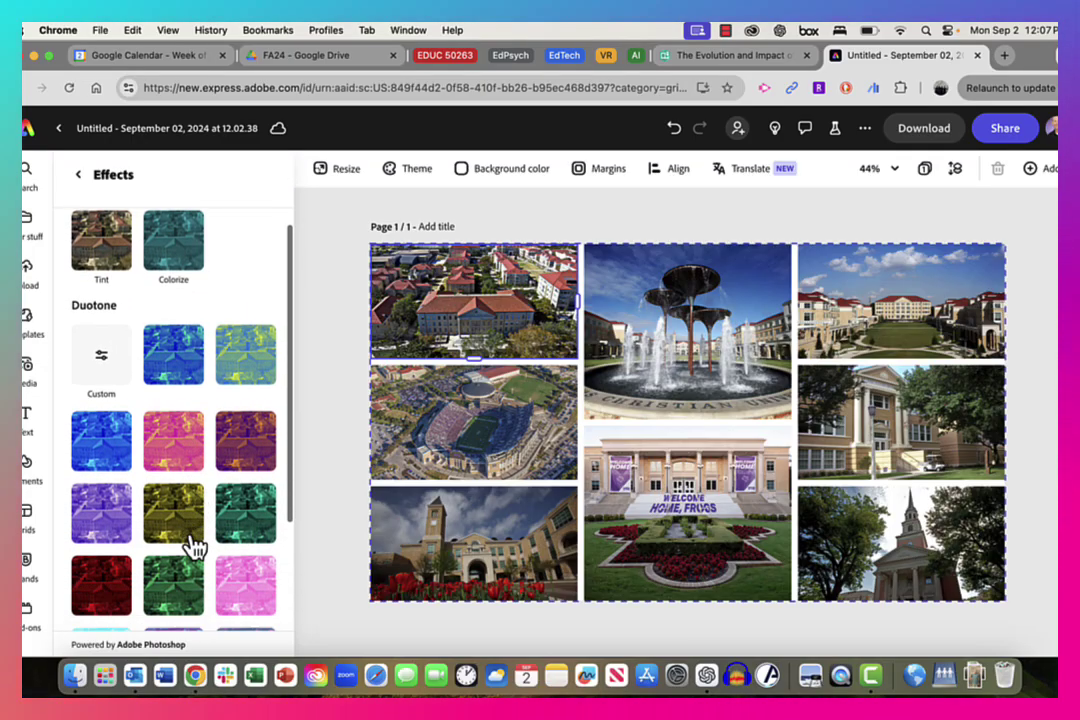
pyautogui.scroll(1, 193, 548)
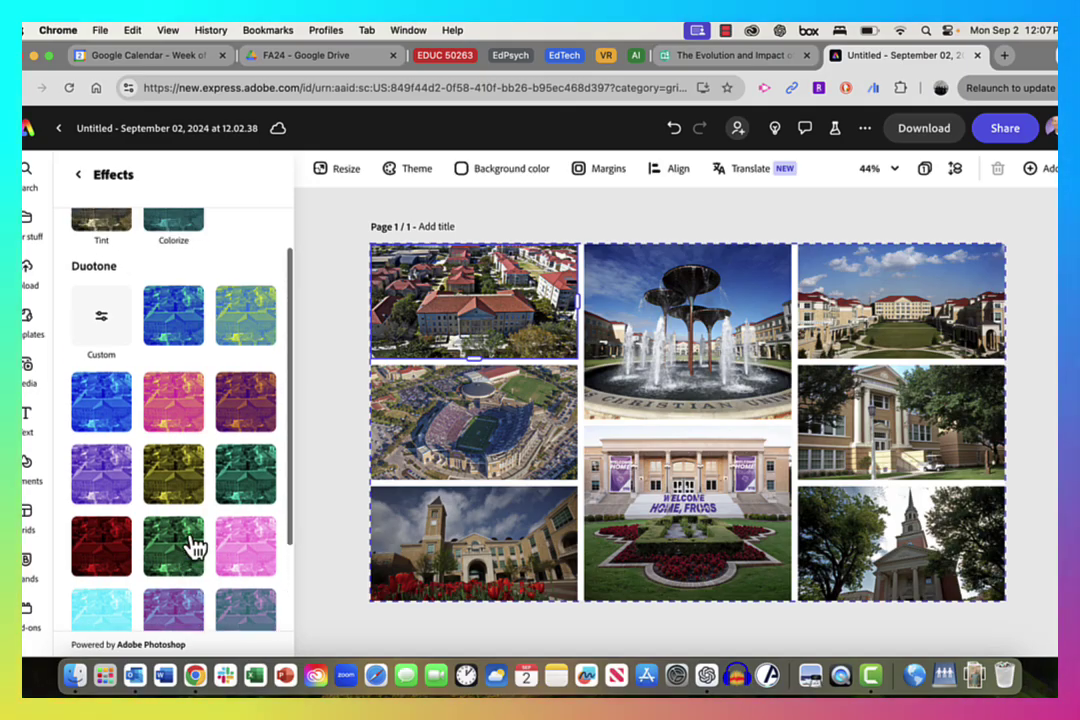
pyautogui.scroll(1, 193, 549)
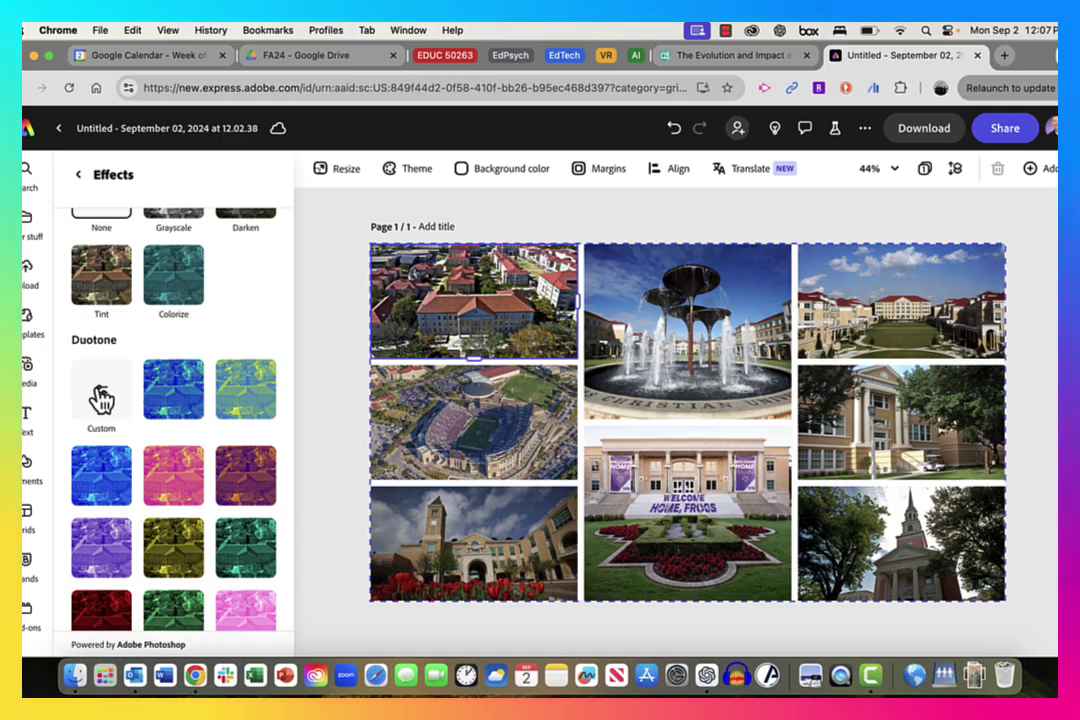
pyautogui.click(103, 400)
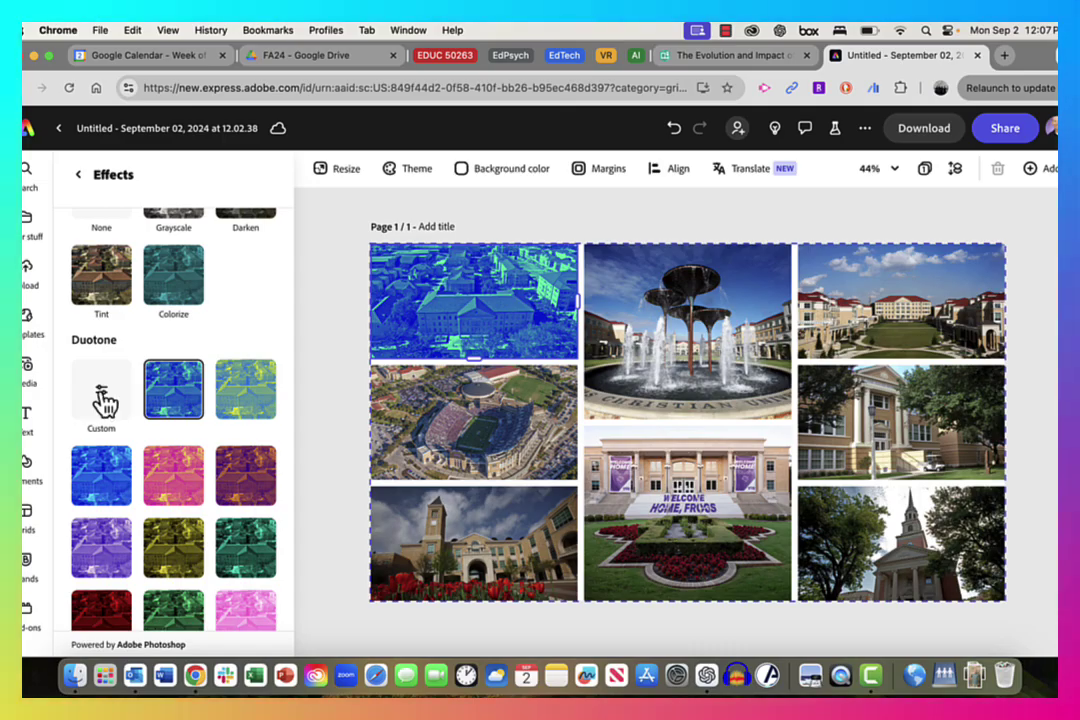
pyautogui.click(104, 400)
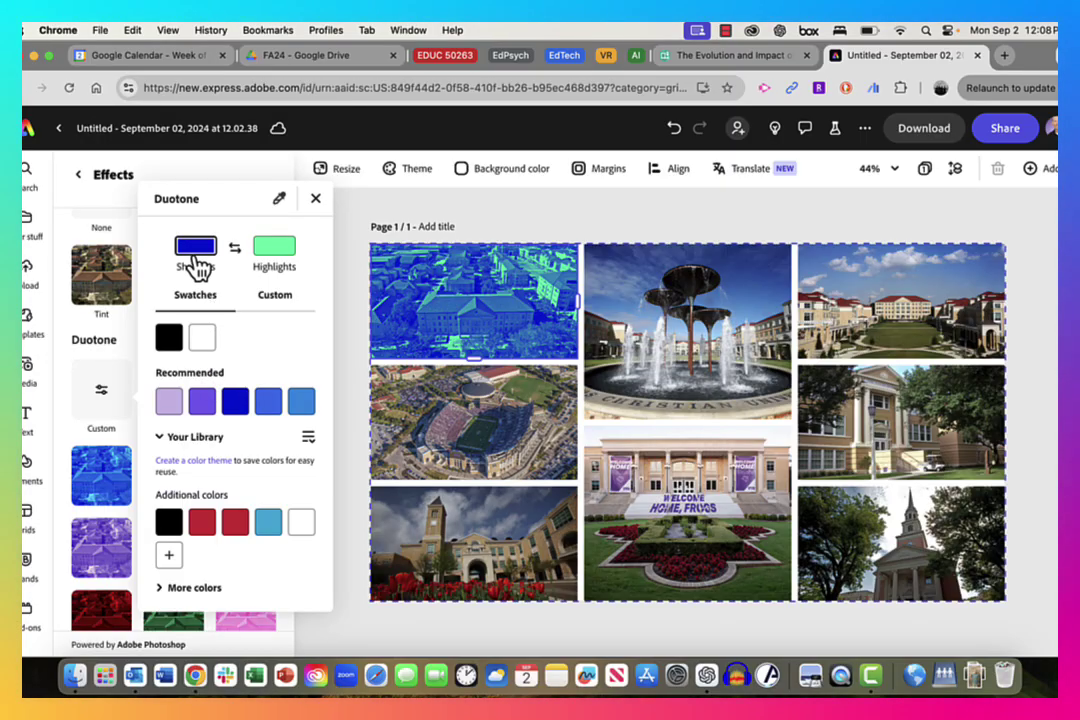
pyautogui.click(205, 412)
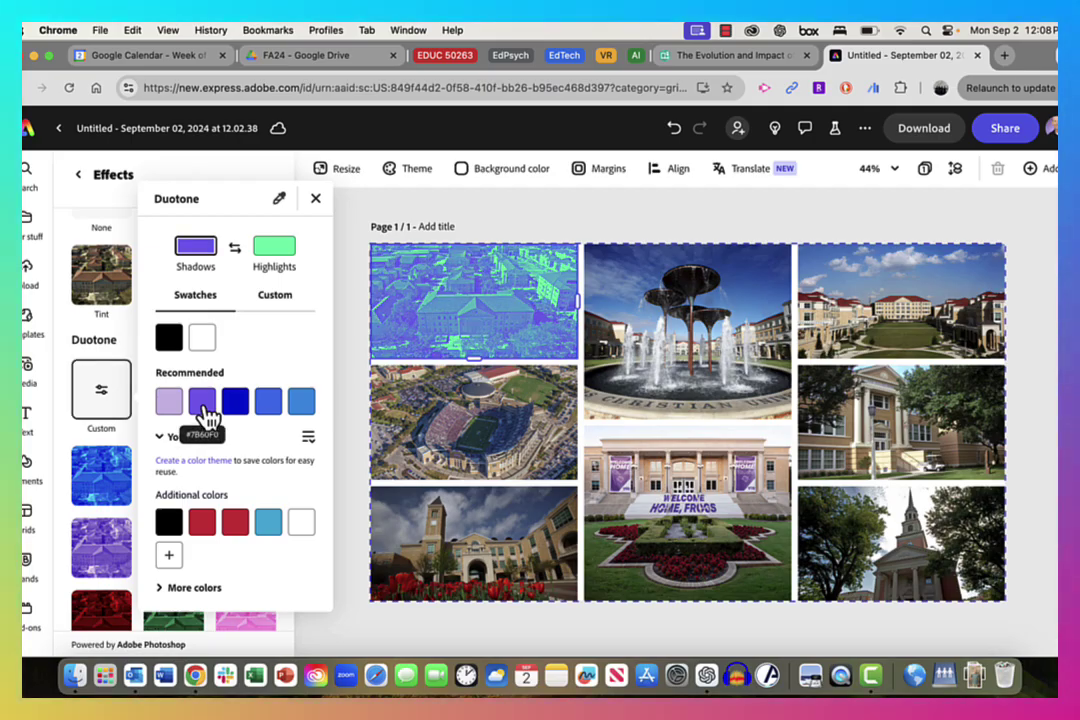
pyautogui.click(276, 250)
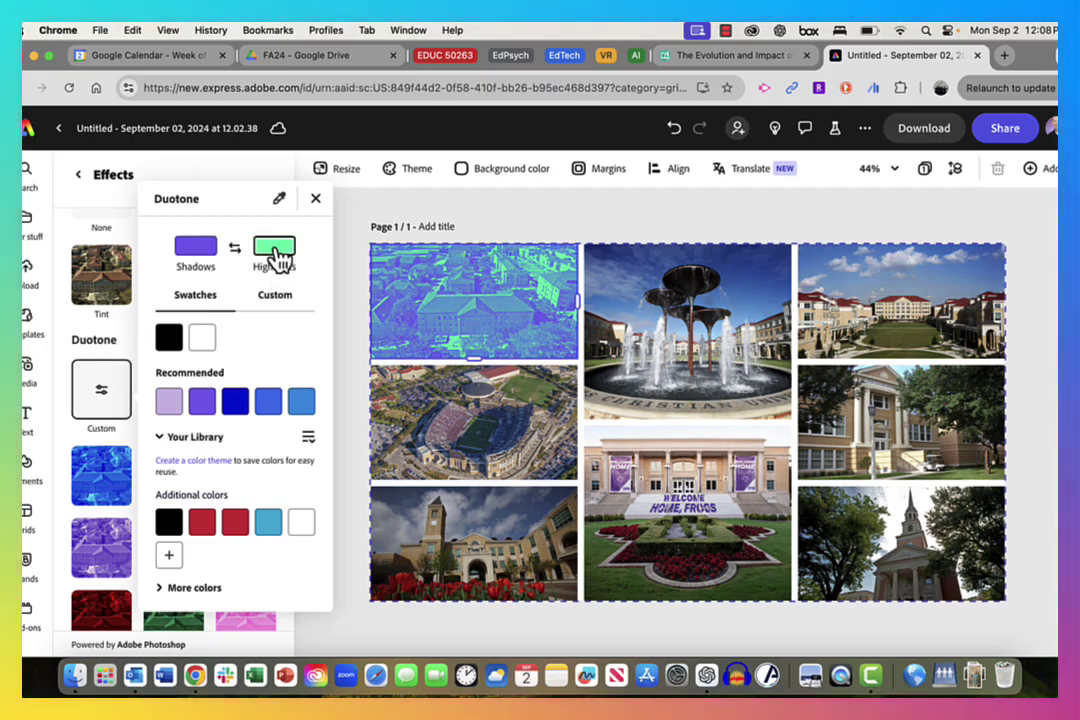
pyautogui.click(168, 403)
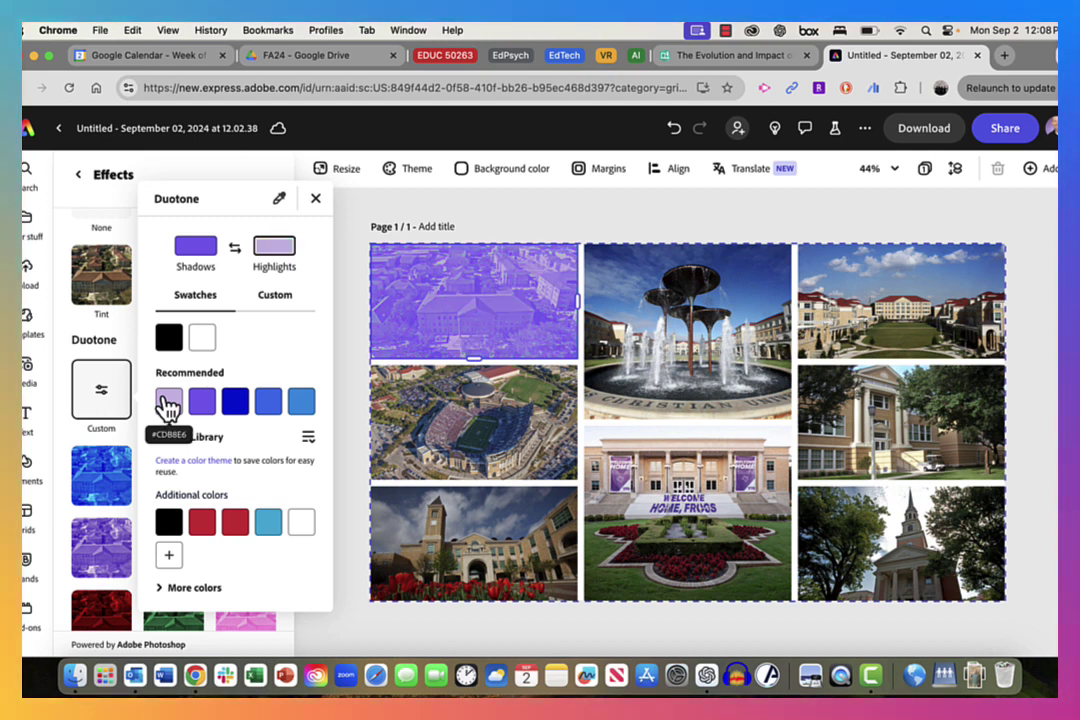
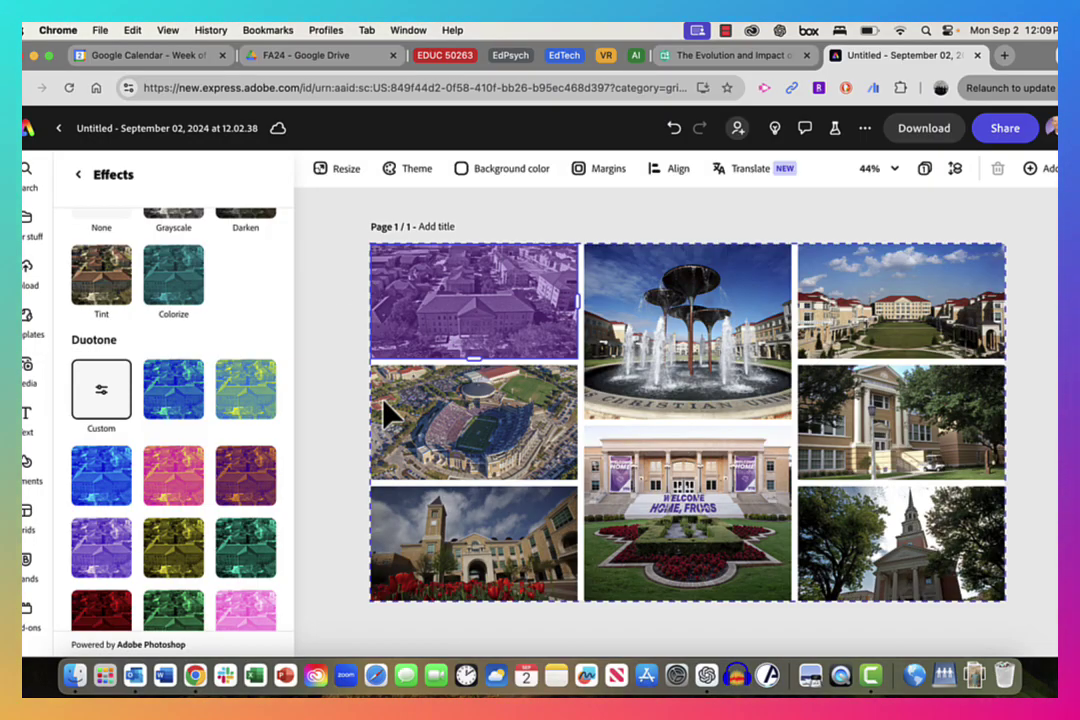
# Set the stadium photo's blend to Multiply and apply a custom purple-and-lavender duotone to it and the clock tower photo below.
pyautogui.click(458, 440)
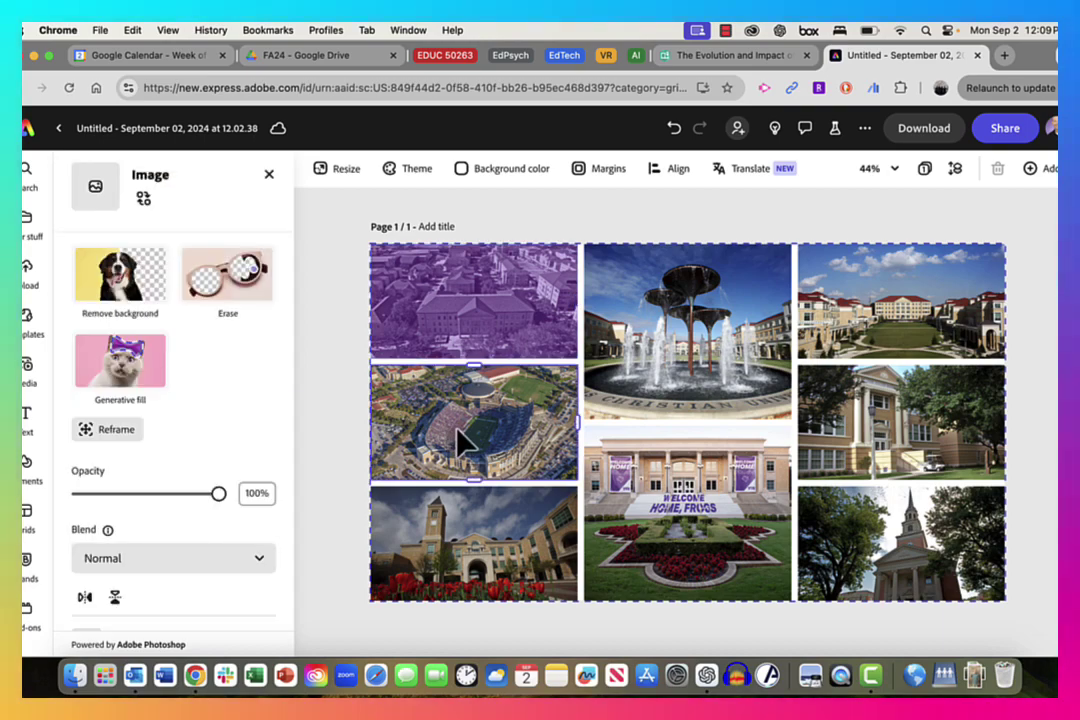
pyautogui.click(241, 558)
pyautogui.click(120, 322)
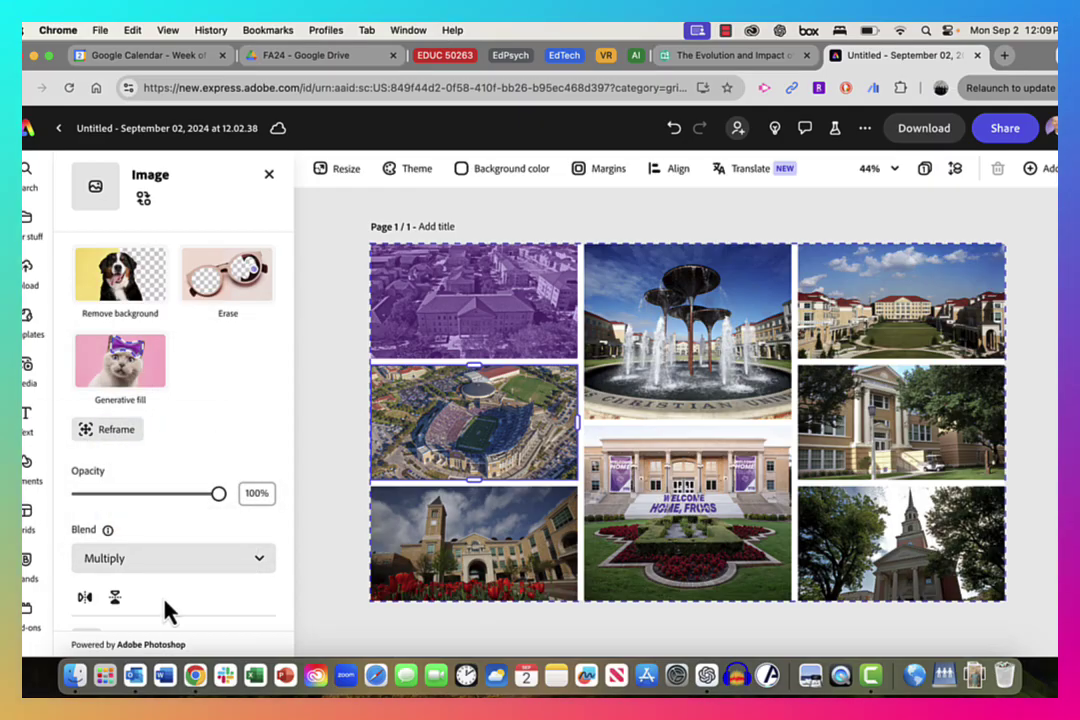
pyautogui.click(149, 598)
pyautogui.click(101, 482)
pyautogui.click(195, 418)
pyautogui.click(164, 446)
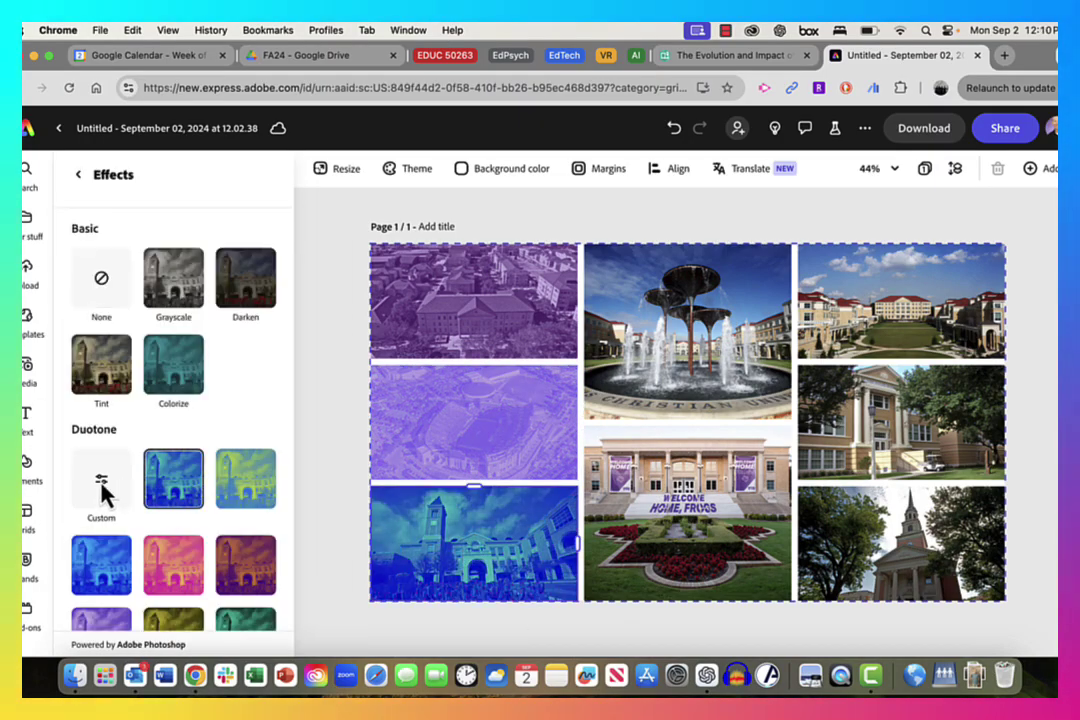
pyautogui.click(104, 490)
pyautogui.click(169, 441)
# Set the fountain photo's blend mode to Multiply and give it a custom duotone with purple shadows and lavender highlights.
pyautogui.click(639, 374)
pyautogui.click(241, 558)
pyautogui.click(120, 322)
pyautogui.scroll(-2, 190, 480)
pyautogui.click(188, 535)
pyautogui.click(105, 490)
# Set the Welcome Home, Frogs photo's blend to Multiply and change the stadium photo's duotone shadows to a deeper purple.
pyautogui.click(494, 470)
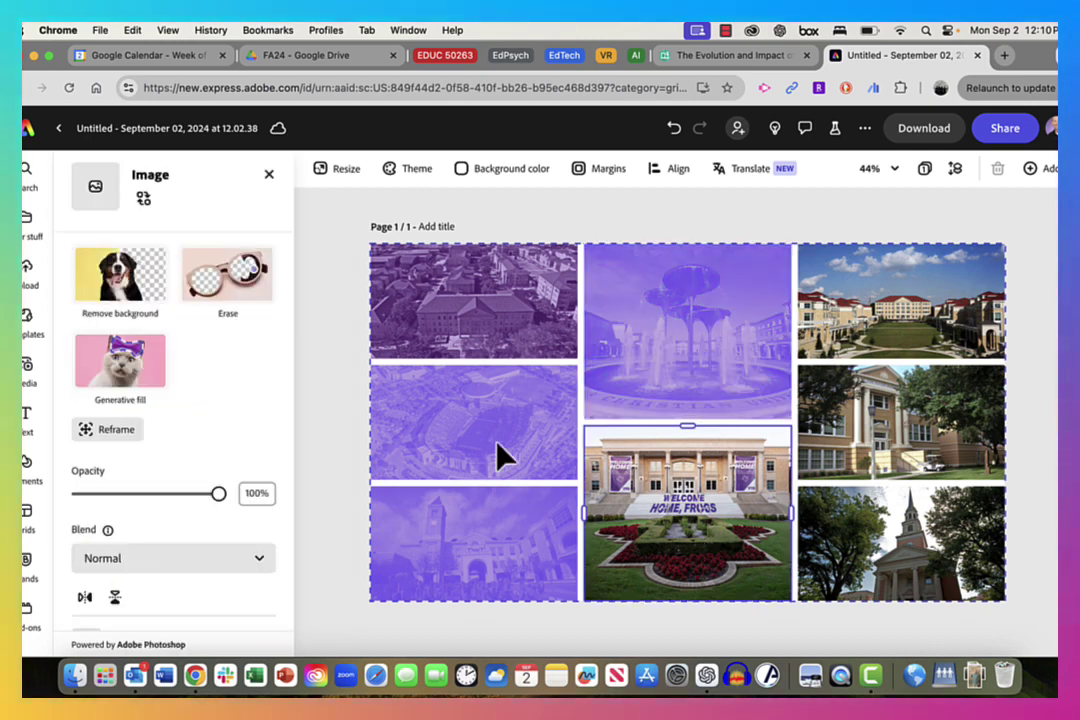
pyautogui.click(241, 558)
pyautogui.click(154, 586)
pyautogui.click(120, 322)
pyautogui.click(101, 482)
# Change the duotone shadows of the clock tower photo and the fountain photo to the same deeper purple.
pyautogui.click(429, 567)
pyautogui.click(142, 598)
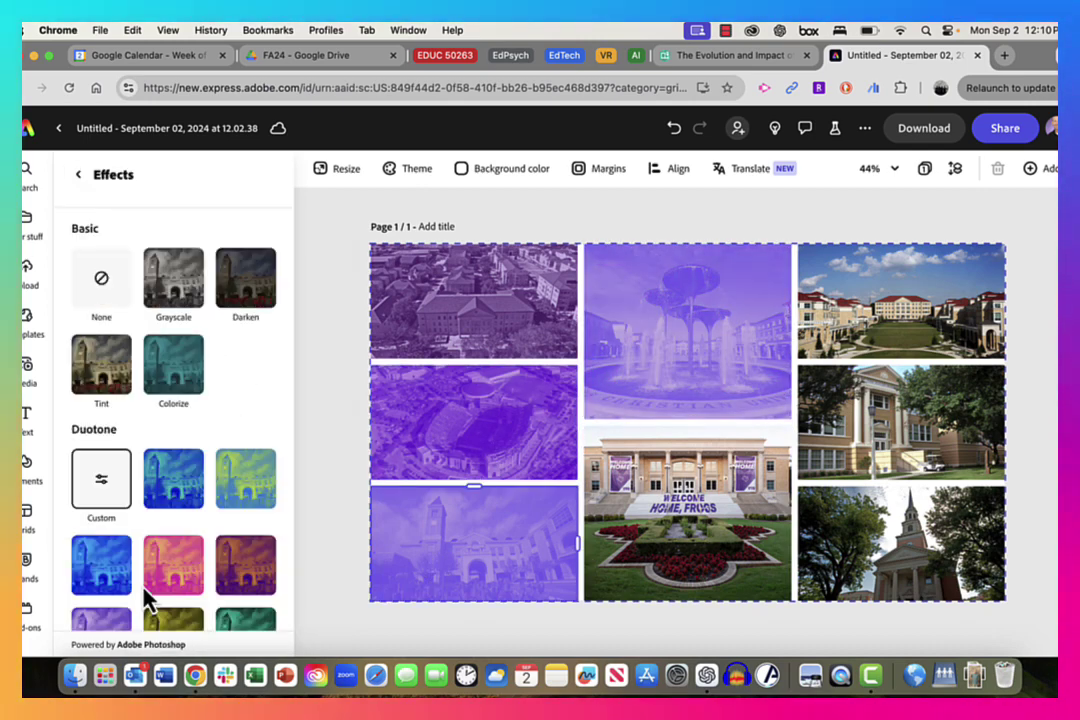
pyautogui.click(668, 357)
pyautogui.scroll(-2, 137, 535)
pyautogui.click(130, 505)
pyautogui.click(101, 482)
# Apply a custom duotone with deep purple shadows and lavender highlights to the Welcome Home, Frogs photo.
pyautogui.click(639, 555)
pyautogui.scroll(-2, 207, 465)
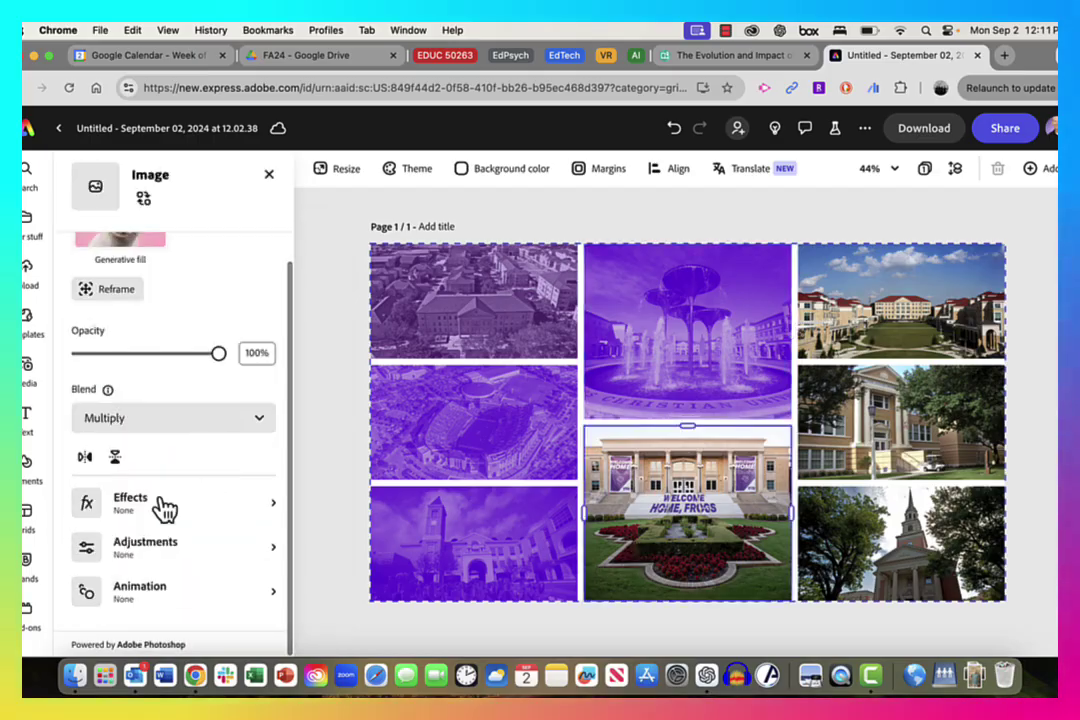
pyautogui.click(130, 505)
pyautogui.click(101, 482)
pyautogui.click(234, 441)
pyautogui.click(205, 440)
pyautogui.click(212, 453)
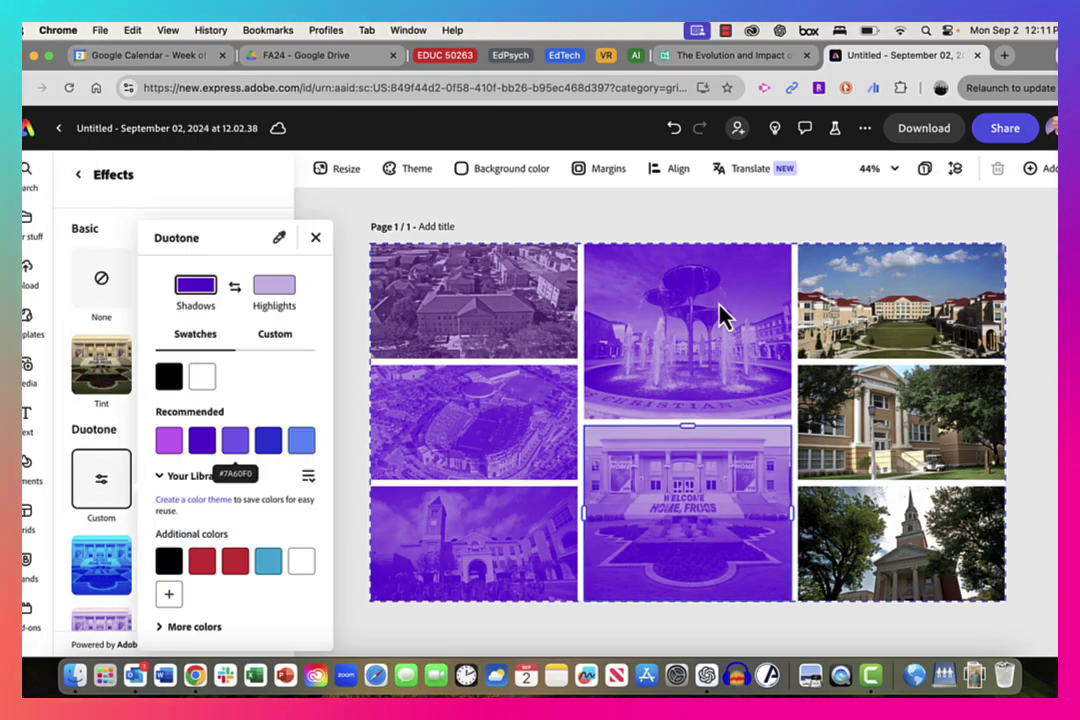
# Set the lawn photo in the grid's top-right cell to Multiply blend and apply the deep purple and lavender duotone.
pyautogui.click(901, 300)
pyautogui.click(169, 557)
pyautogui.click(207, 434)
pyautogui.click(130, 505)
pyautogui.click(173, 478)
pyautogui.click(116, 497)
pyautogui.click(205, 441)
# Set the building photo in the right column's middle cell to Multiply blend with a deep purple and lavender duotone.
pyautogui.click(916, 448)
pyautogui.click(205, 565)
pyautogui.click(207, 434)
pyautogui.scroll(-2, 207, 465)
pyautogui.click(145, 514)
pyautogui.click(101, 482)
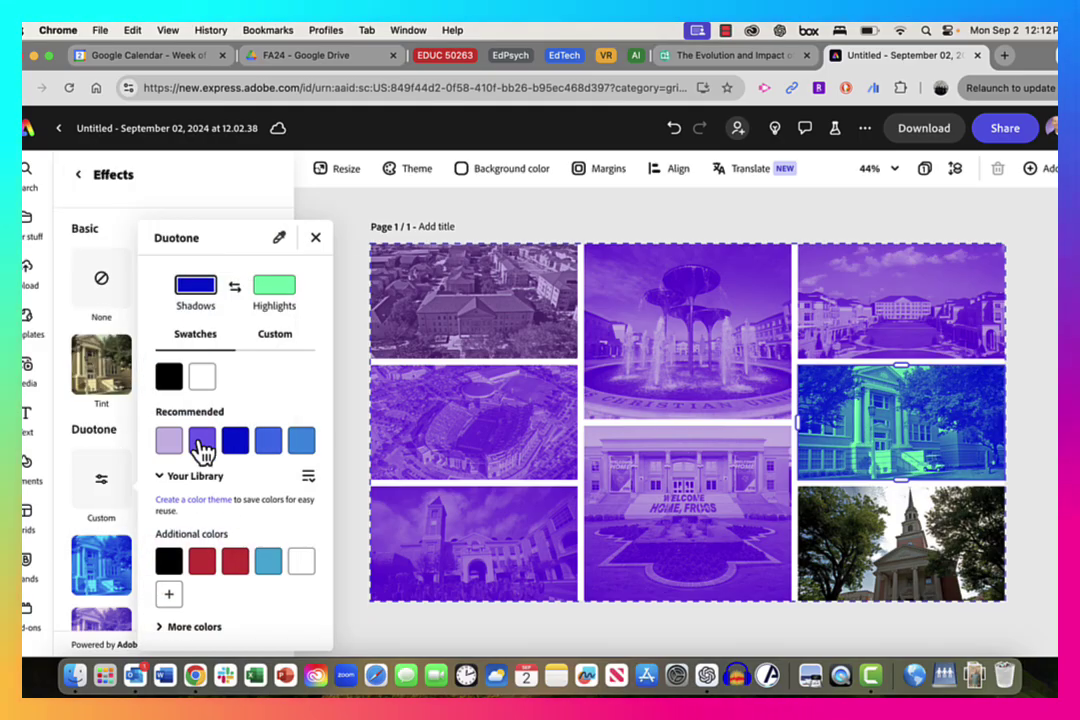
pyautogui.click(224, 441)
# Set the chapel photo in the bottom-right cell to Multiply blend and apply the deep purple and lavender custom duotone.
pyautogui.click(872, 569)
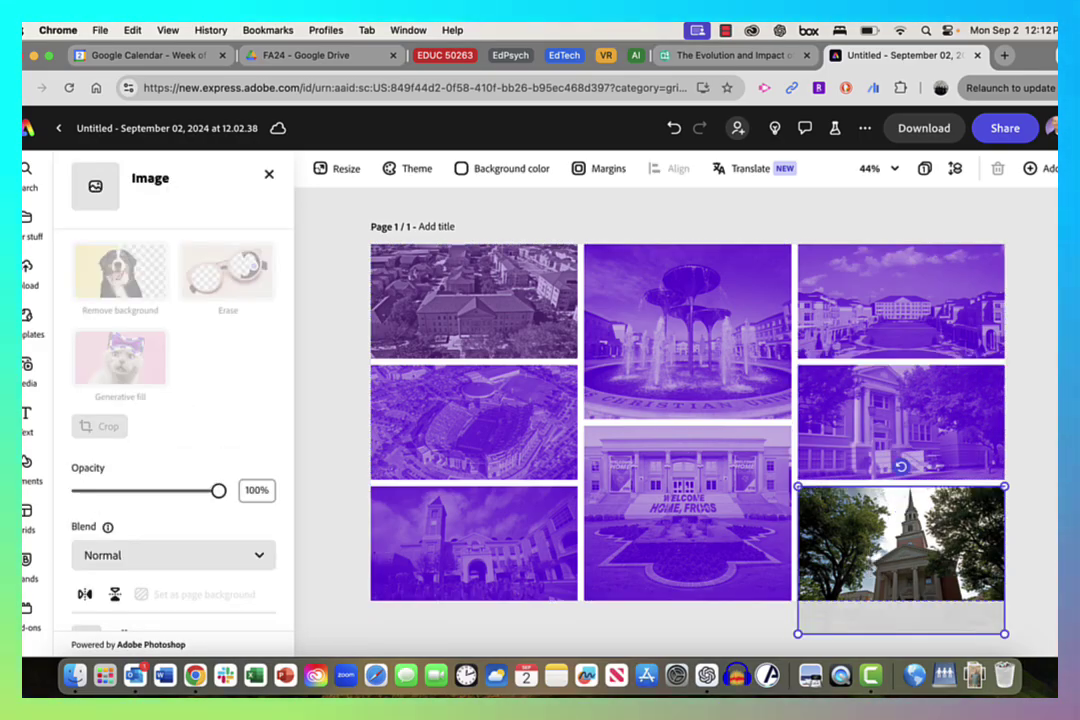
pyautogui.click(145, 560)
pyautogui.click(207, 434)
pyautogui.scroll(-2, 207, 465)
pyautogui.click(140, 503)
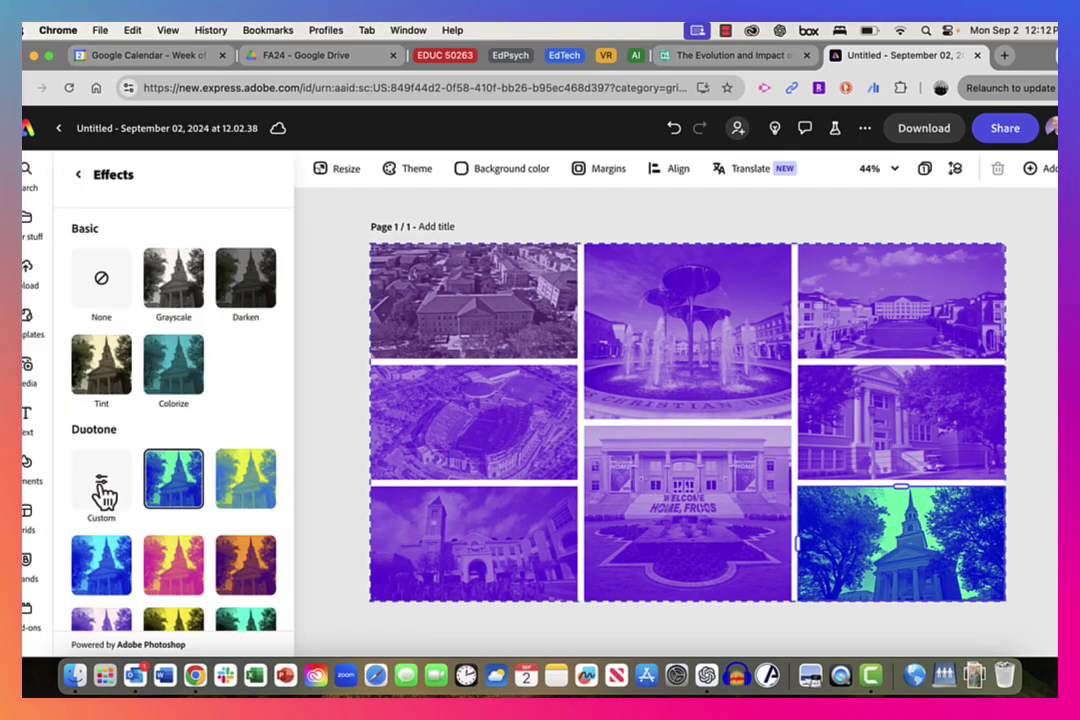
pyautogui.click(101, 482)
pyautogui.click(202, 440)
pyautogui.click(101, 482)
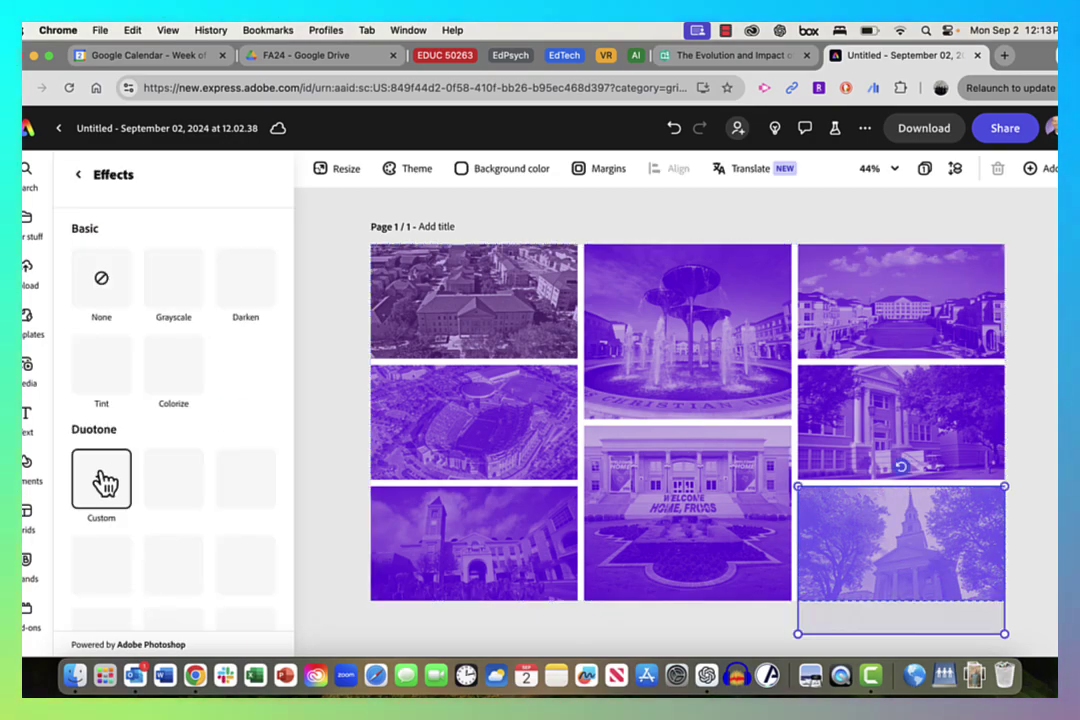
pyautogui.click(1055, 425)
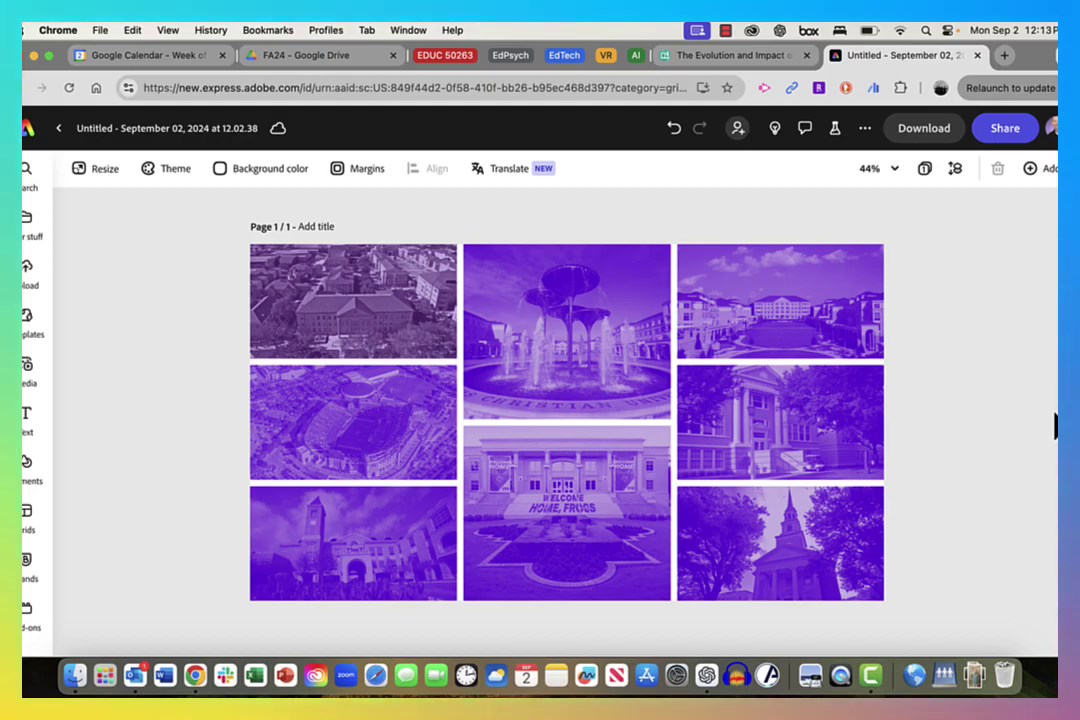
# Recolour the aerial photo's duotone shadows with a brighter purple sampled from the stadium photo using the eyedropper.
pyautogui.click(345, 325)
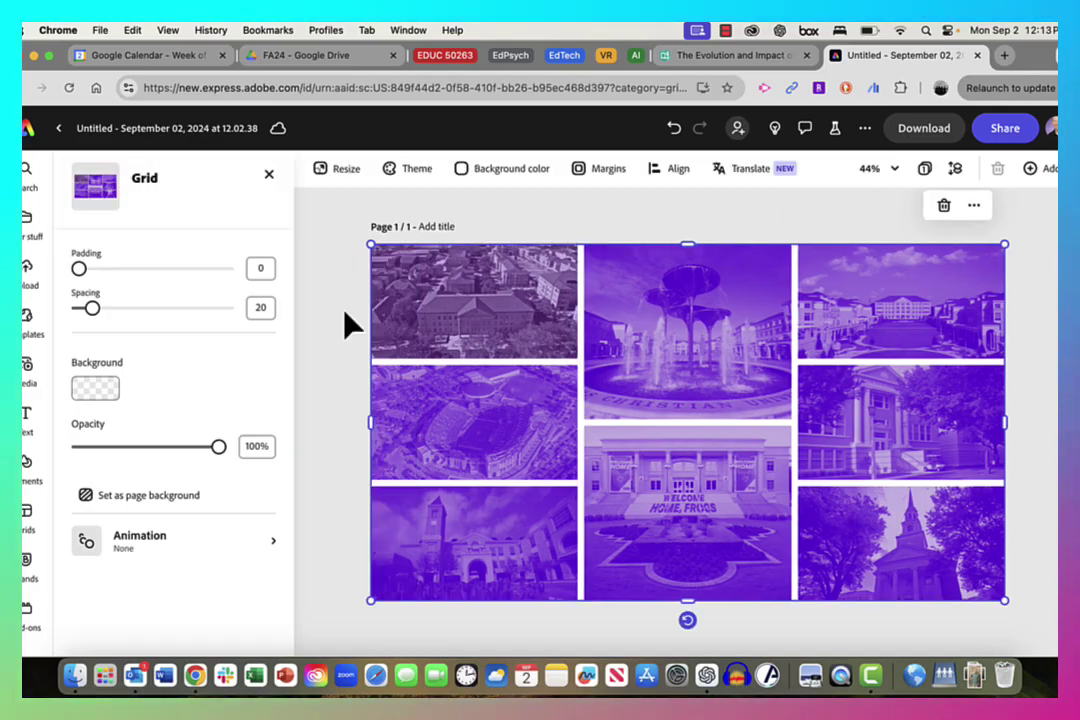
pyautogui.click(410, 325)
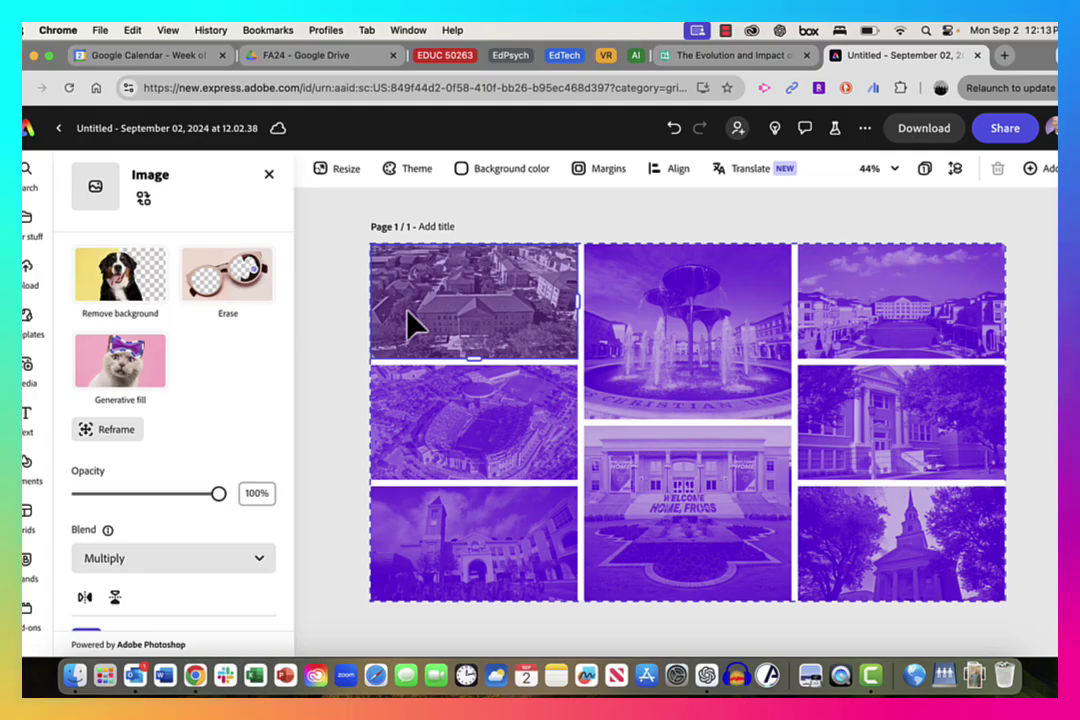
pyautogui.scroll(-2, 155, 597)
pyautogui.click(140, 591)
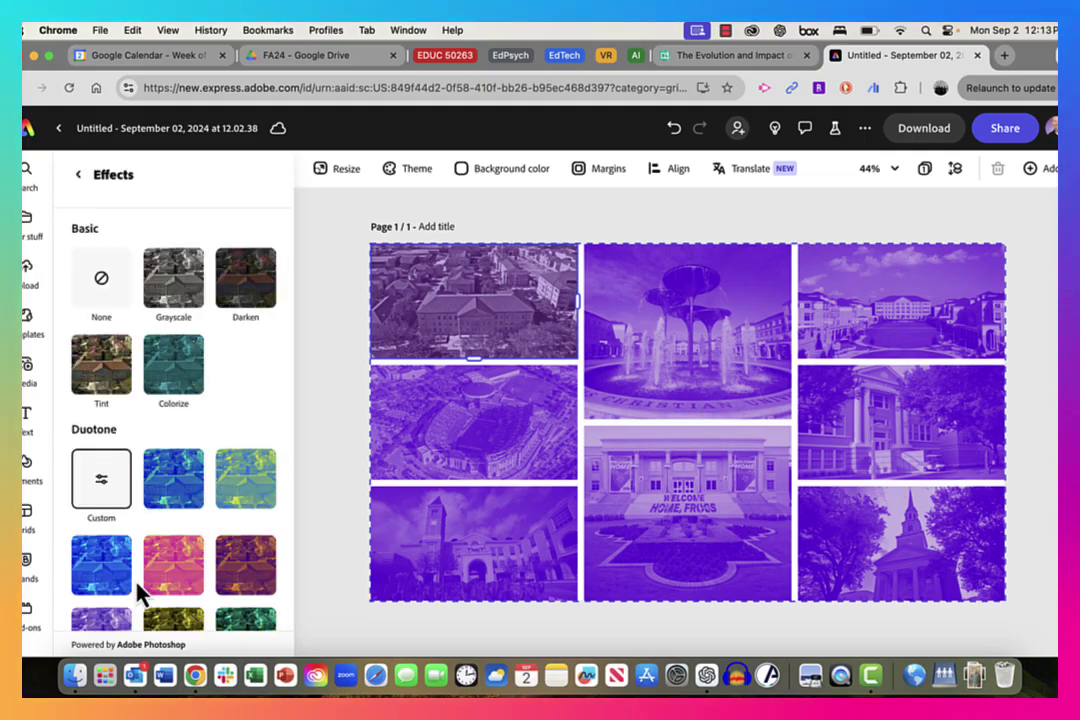
pyautogui.click(105, 483)
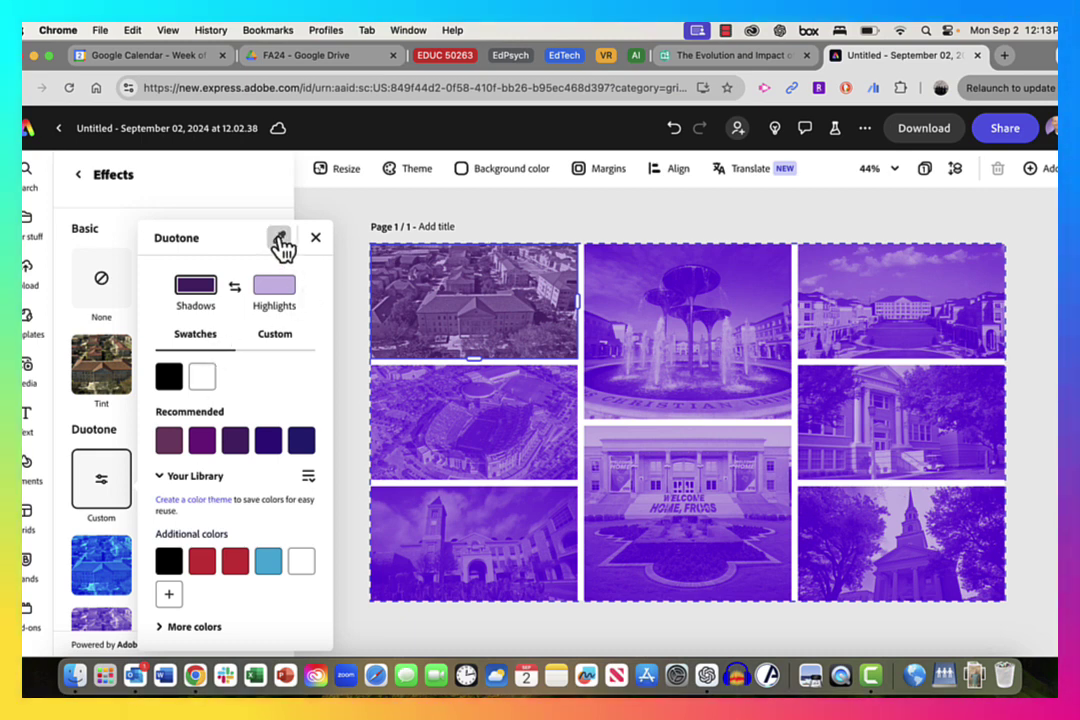
pyautogui.click(483, 440)
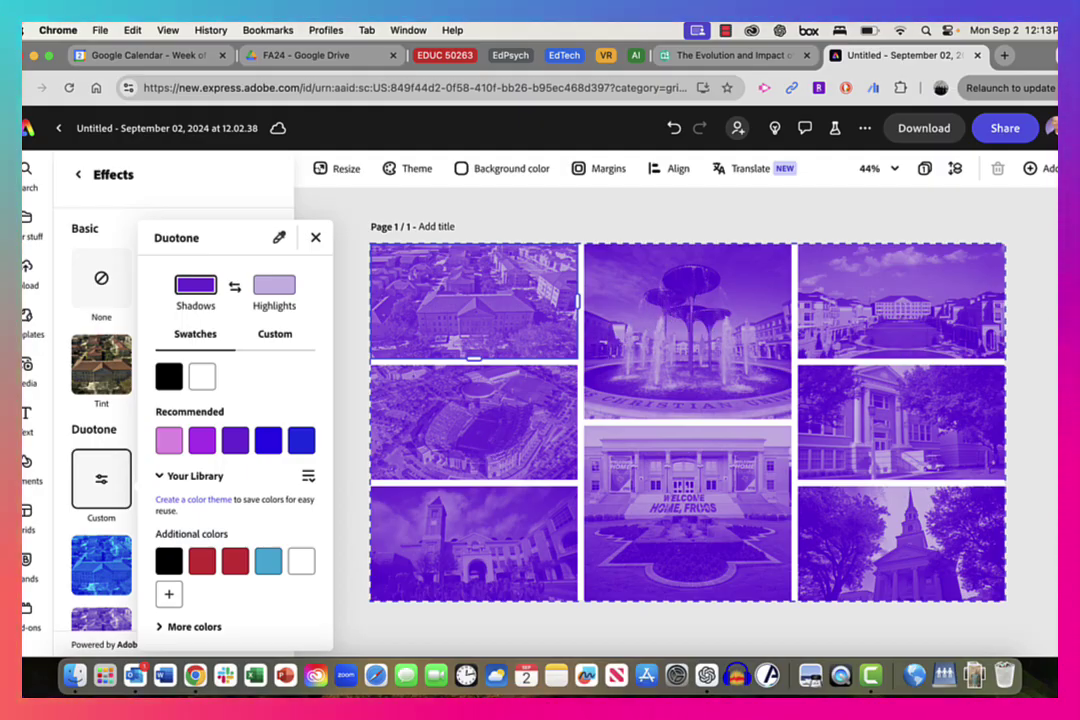
pyautogui.press('Escape')
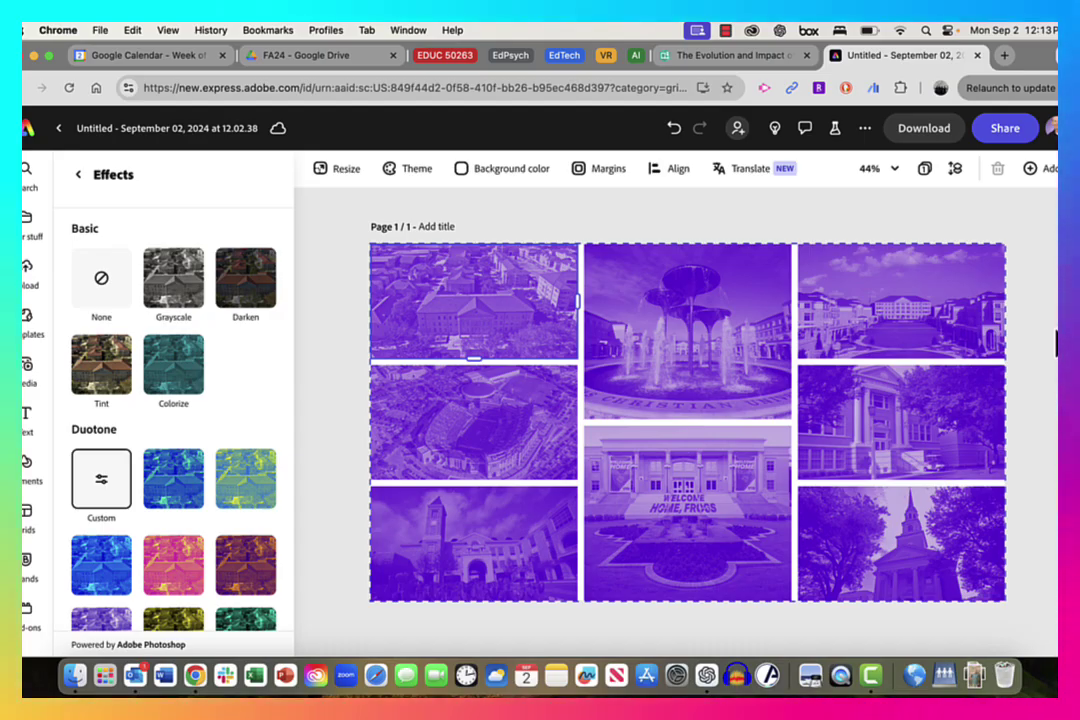
pyautogui.press('Escape')
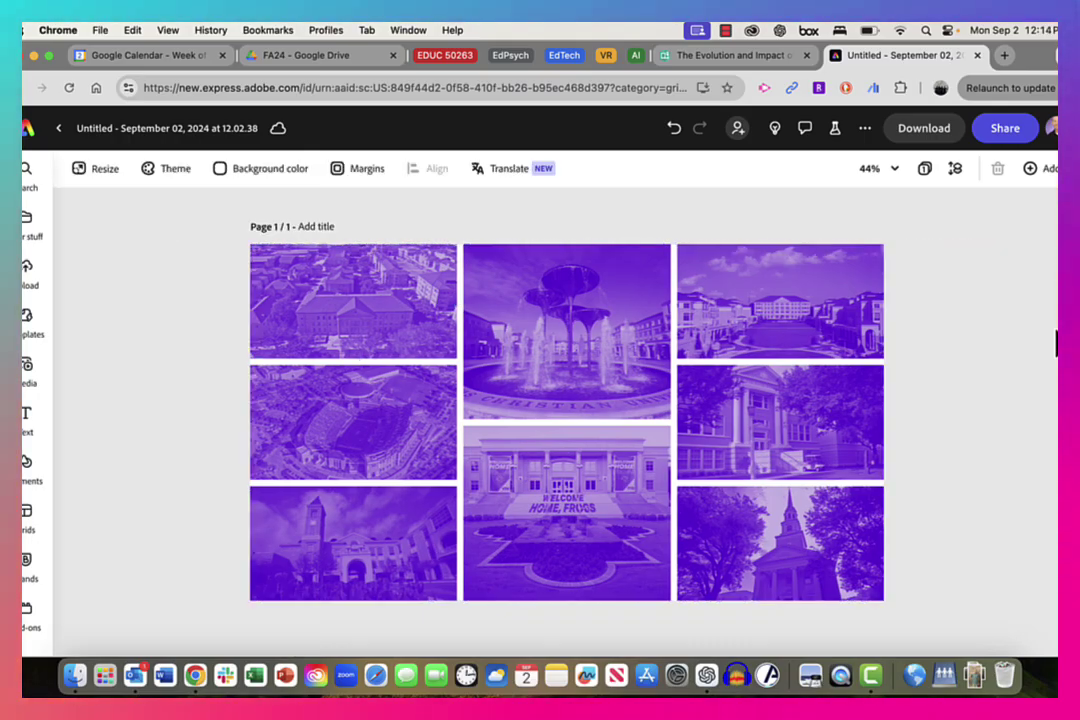
pyautogui.click(369, 328)
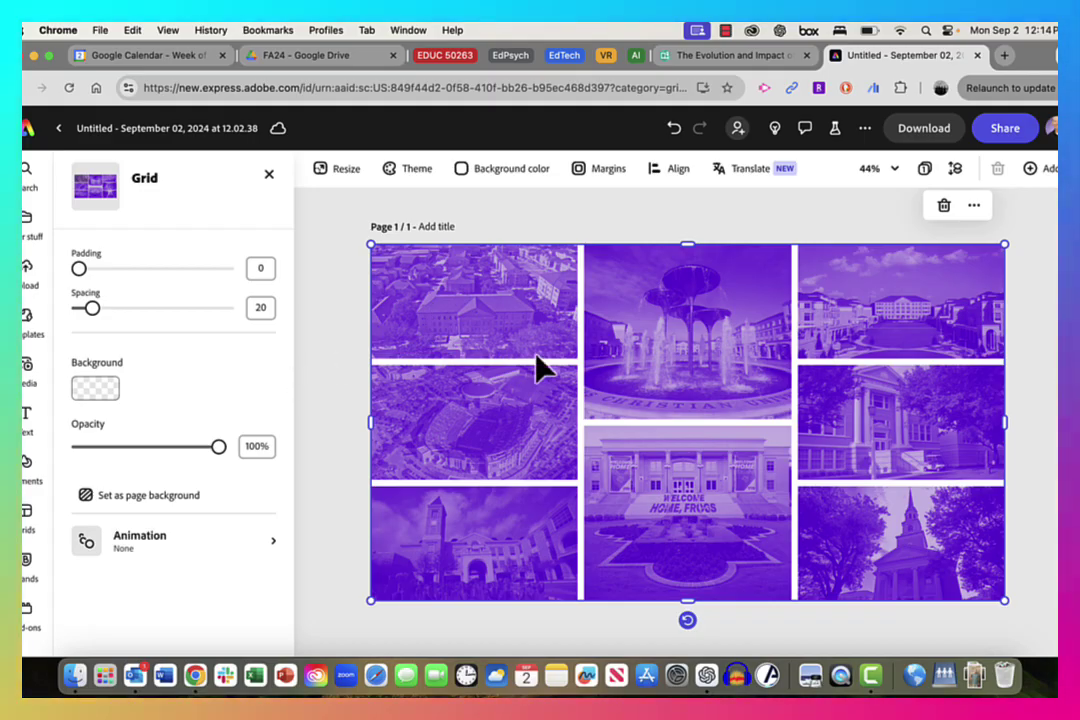
pyautogui.moveTo(580, 345)
pyautogui.mouseDown()
pyautogui.moveTo(677, 345)
pyautogui.moveTo(580, 348)
pyautogui.mouseUp()
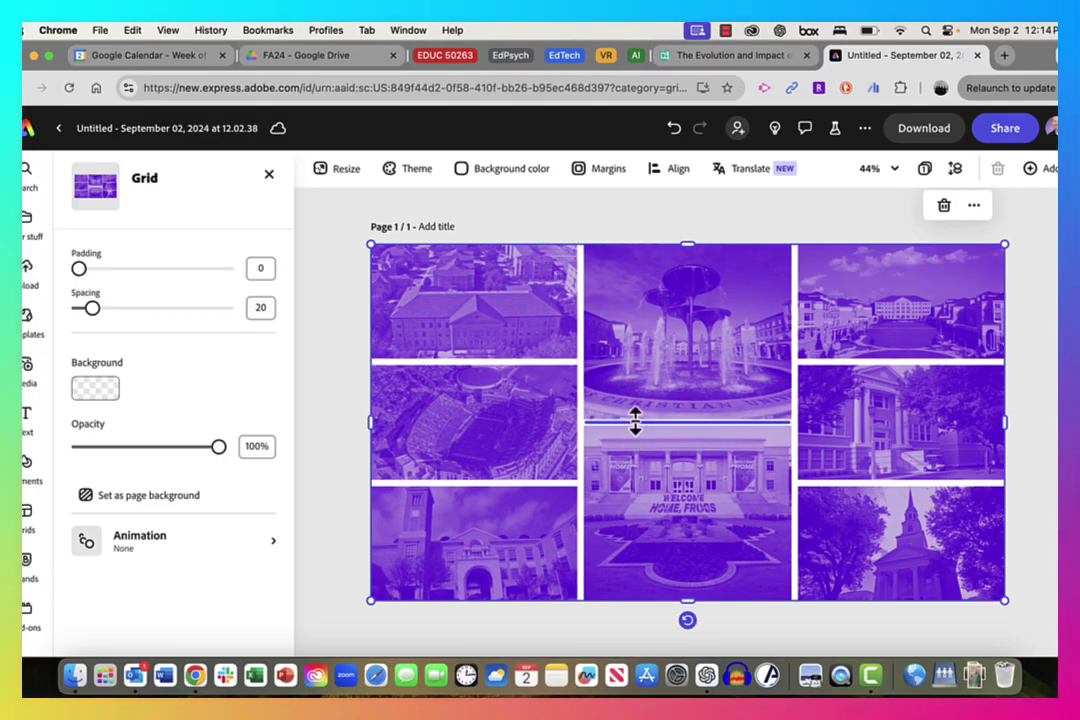
pyautogui.moveTo(635, 418)
pyautogui.mouseDown()
pyautogui.moveTo(636, 357)
pyautogui.moveTo(632, 421)
pyautogui.mouseUp()
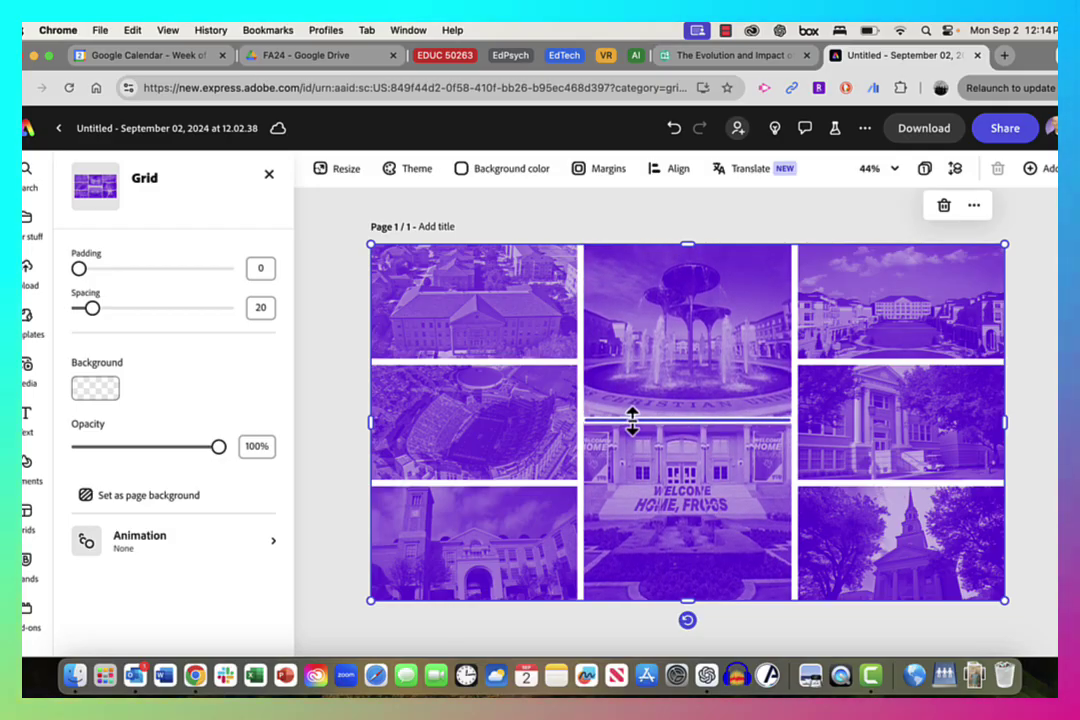
pyautogui.press('super+z')
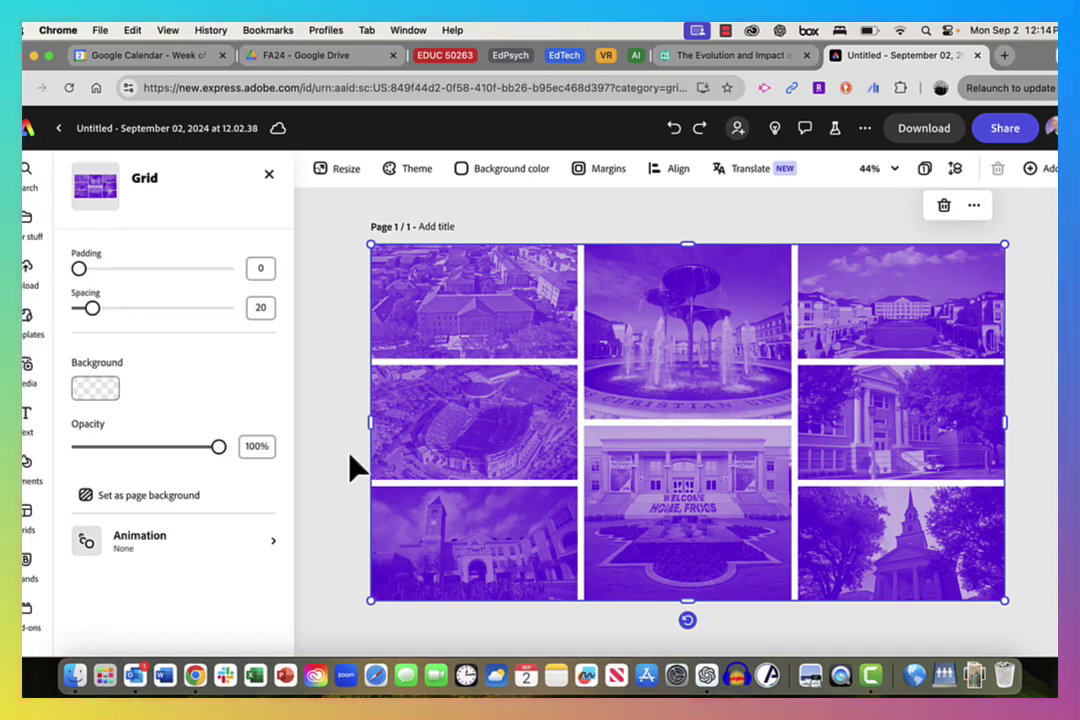
pyautogui.click(341, 468)
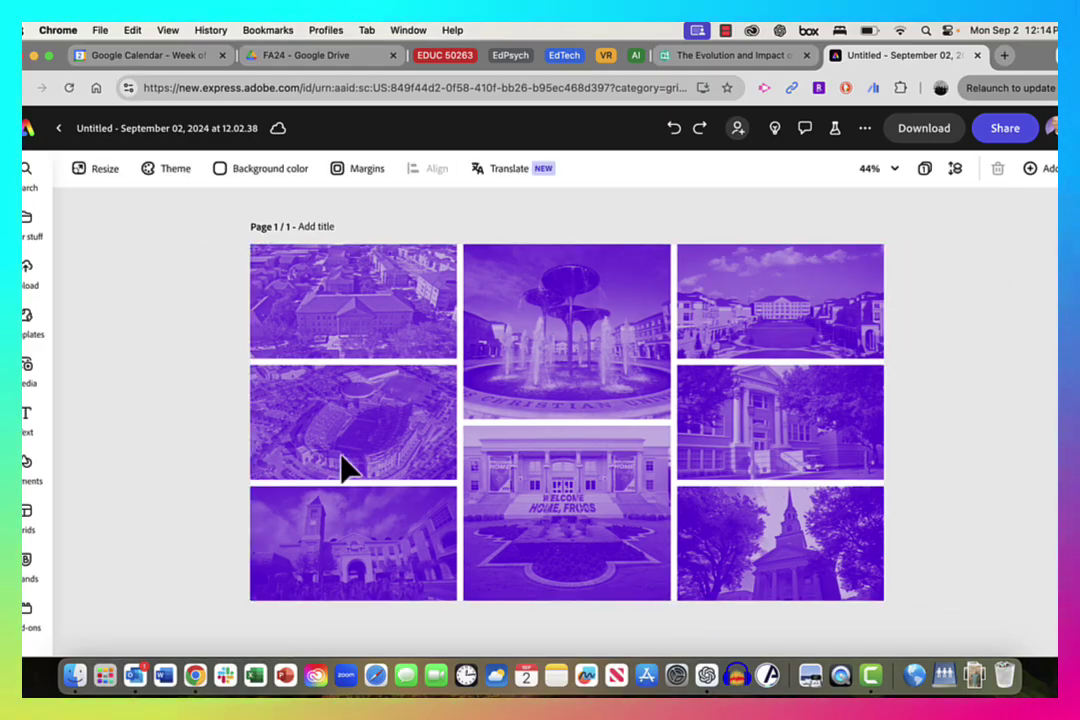
# Set the eight-photo grid as the page background and deselect it.
pyautogui.click(438, 467)
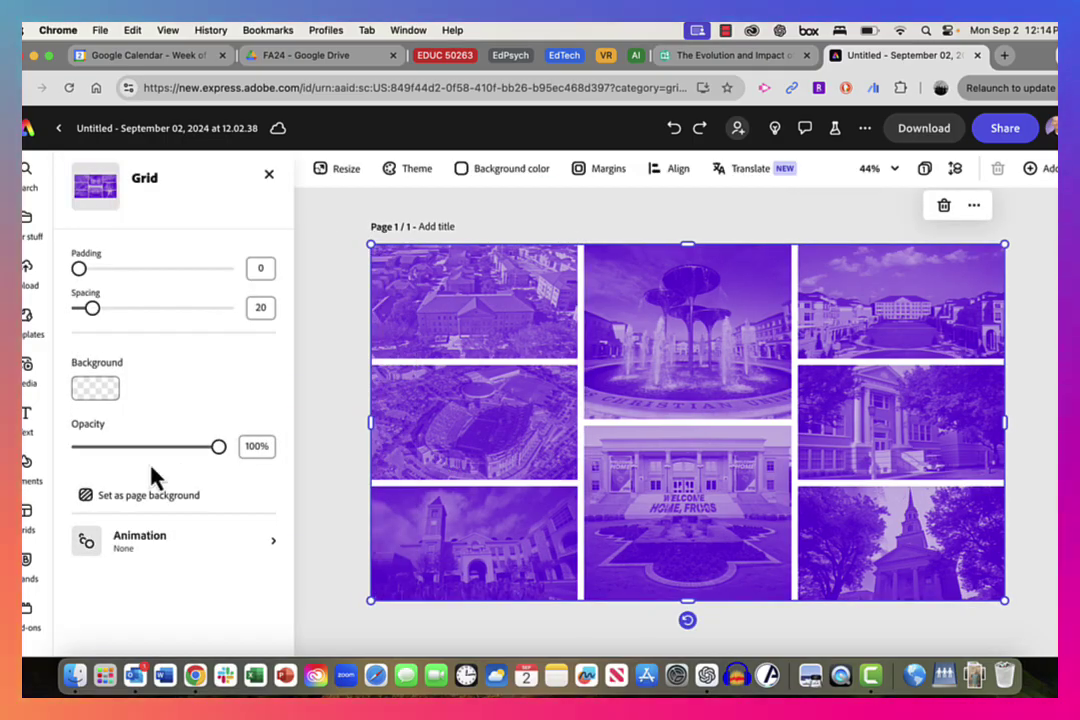
pyautogui.click(120, 508)
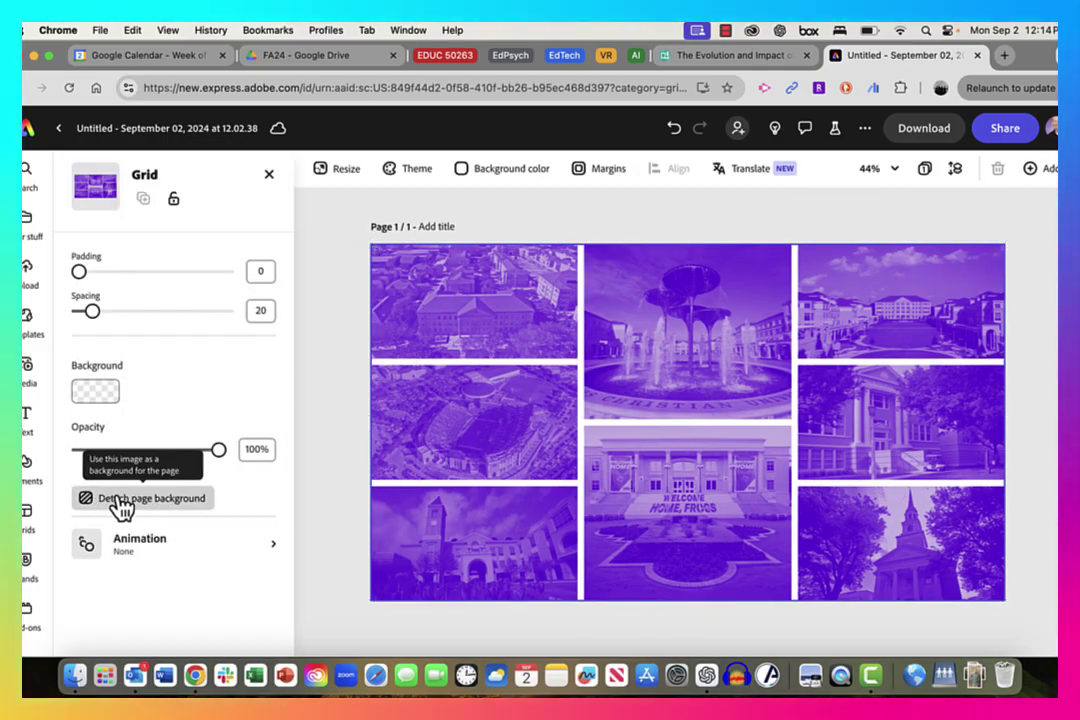
pyautogui.click(325, 475)
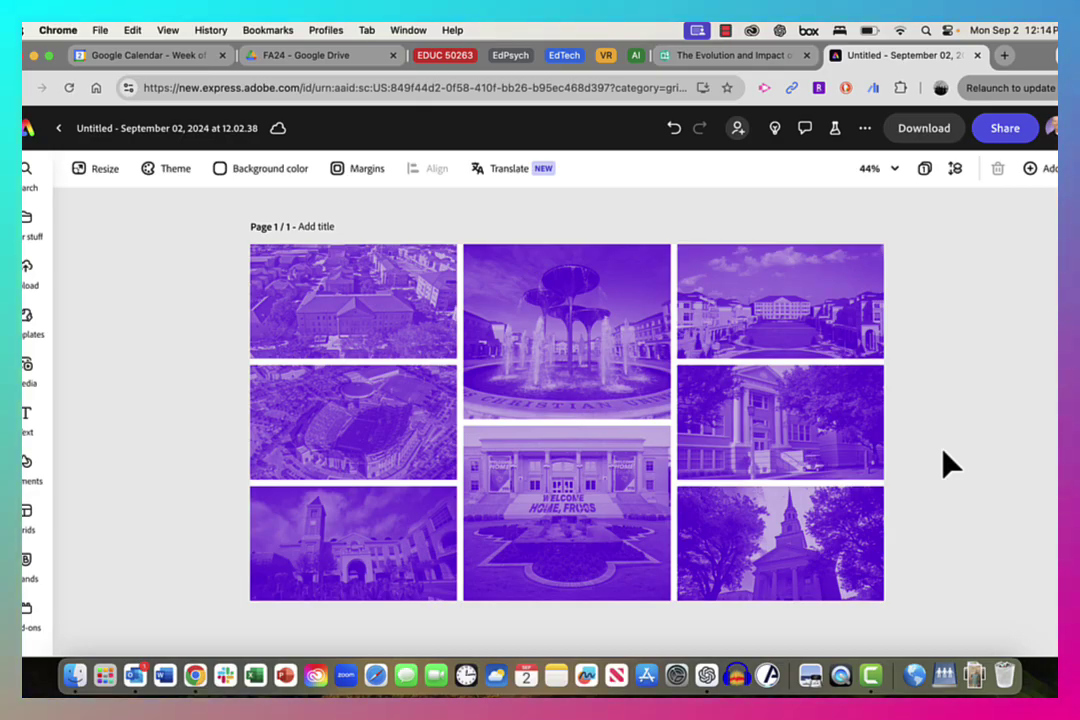
# Upload the logo file TCULogo_purple_5X7-01.jpg from the TCU photos folder onto the collage.
pyautogui.click(30, 377)
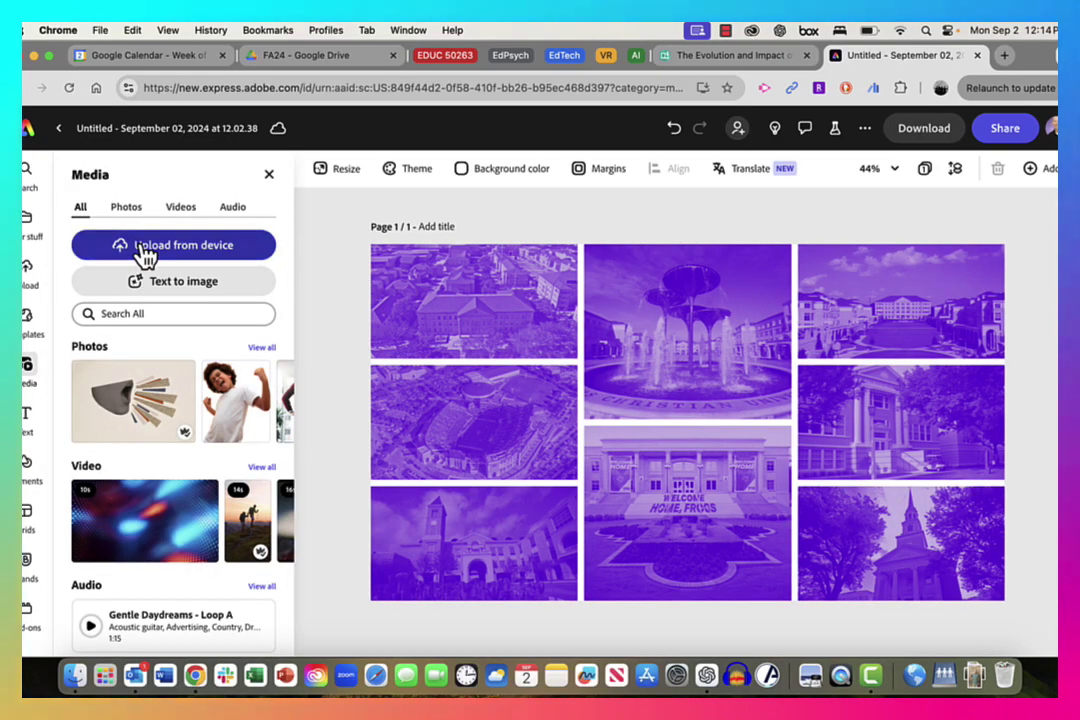
pyautogui.click(140, 251)
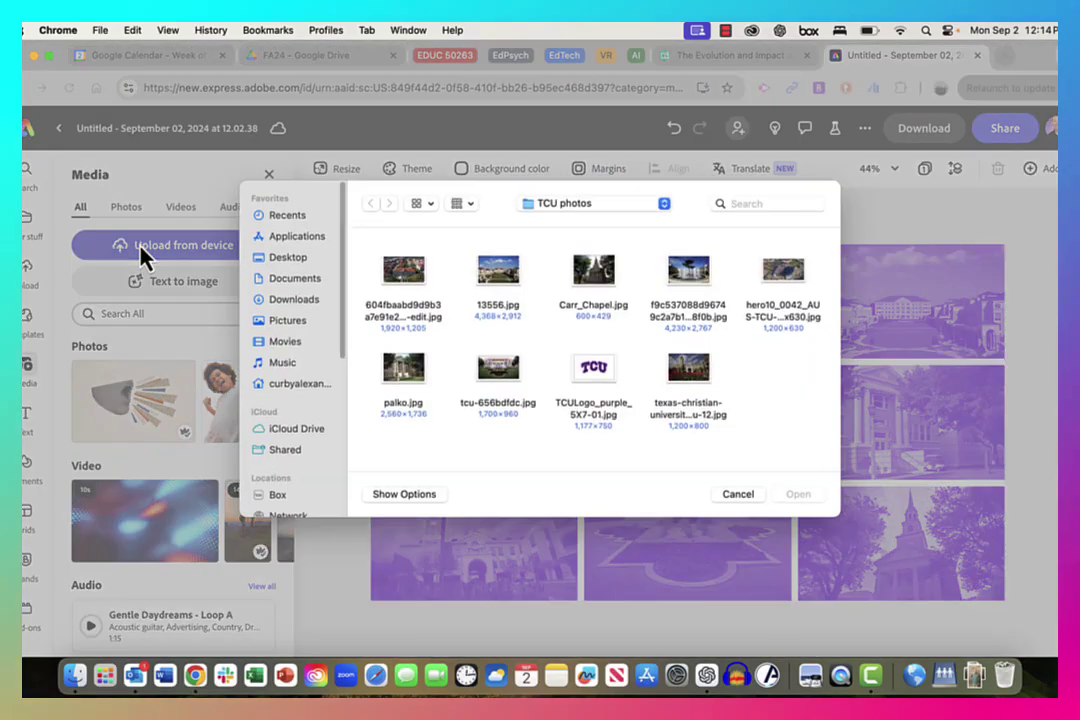
pyautogui.click(595, 376)
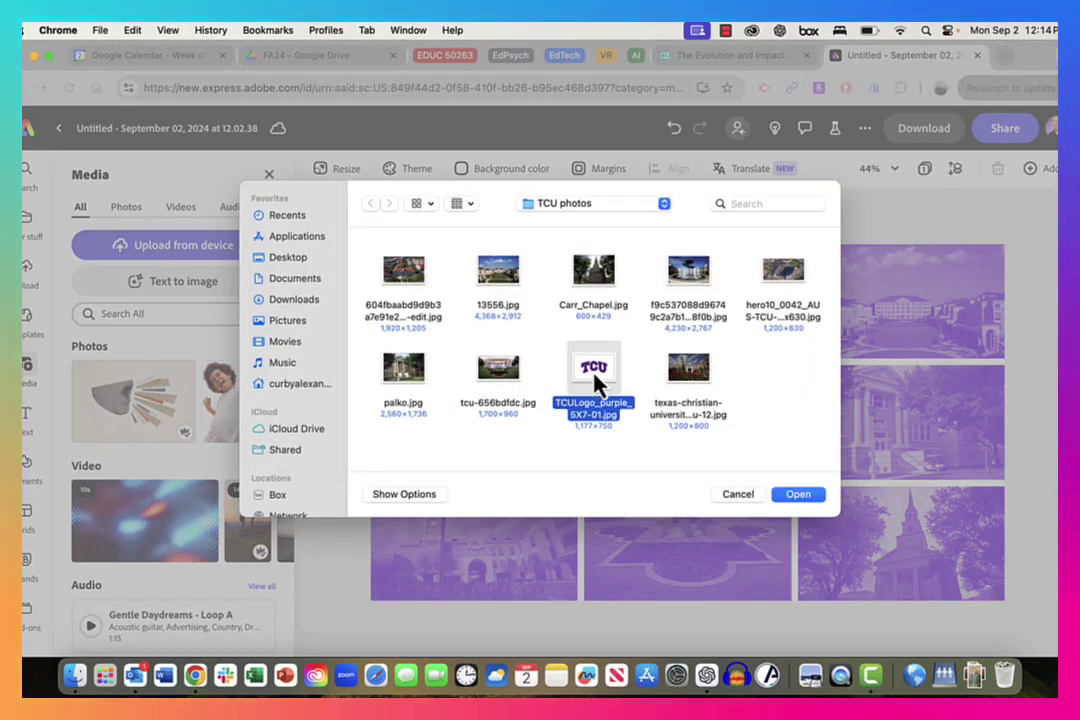
pyautogui.click(790, 506)
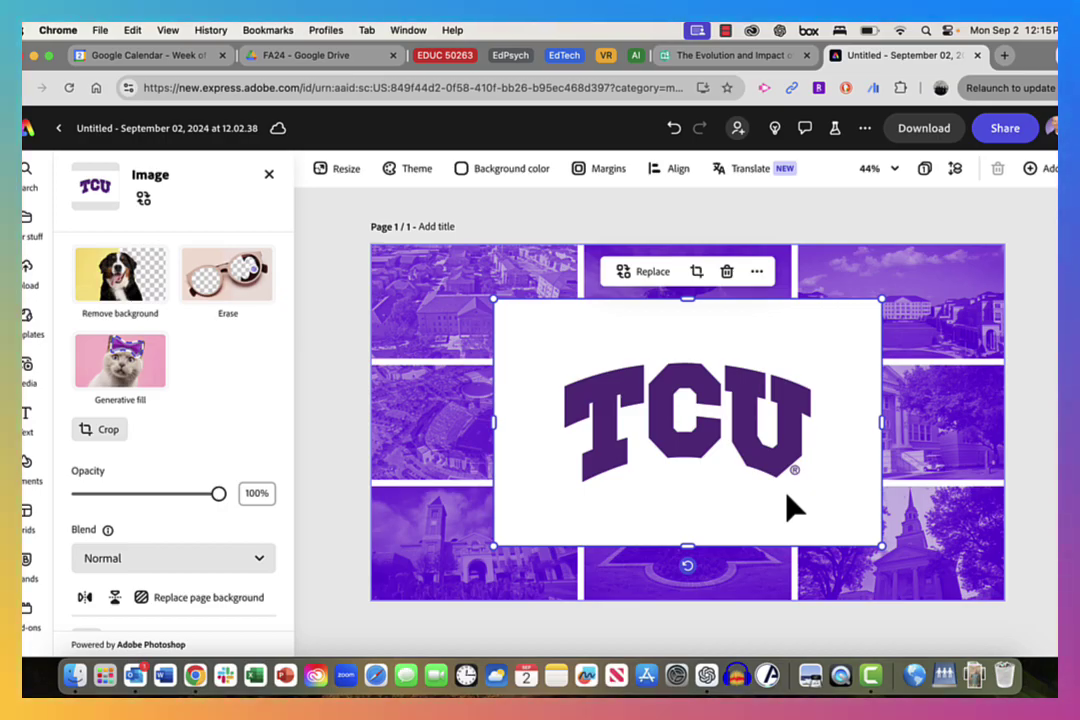
# Remove the TCU logo's white background, discarding the Erase edits made around its registered trademark symbol.
pyautogui.click(220, 283)
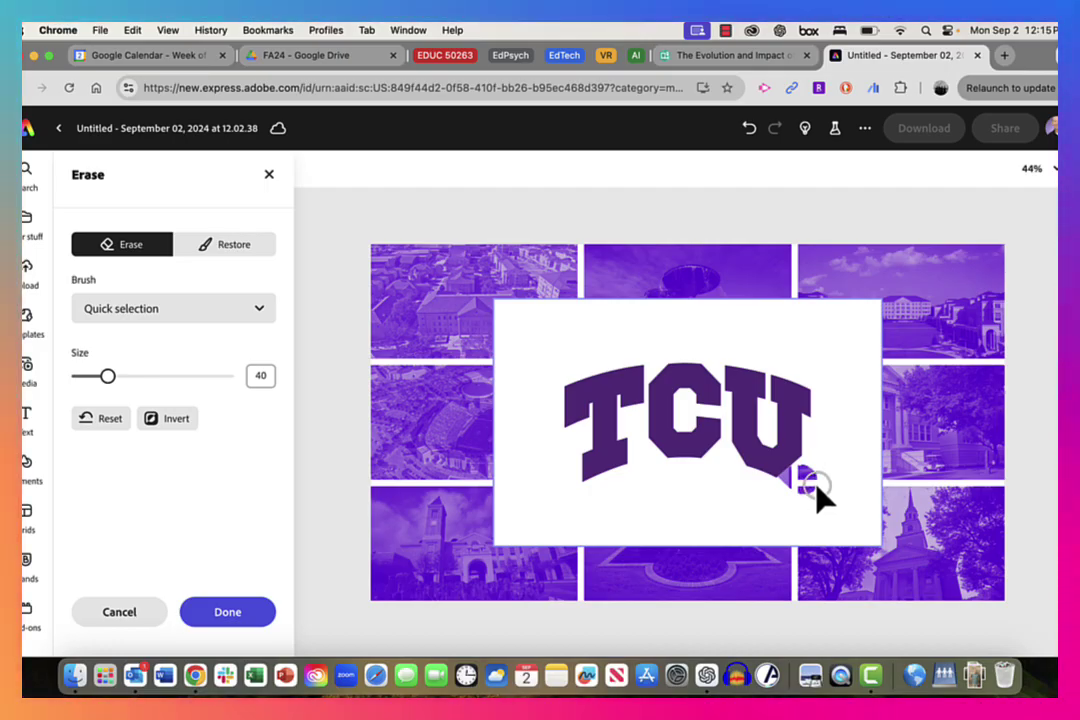
pyautogui.click(245, 616)
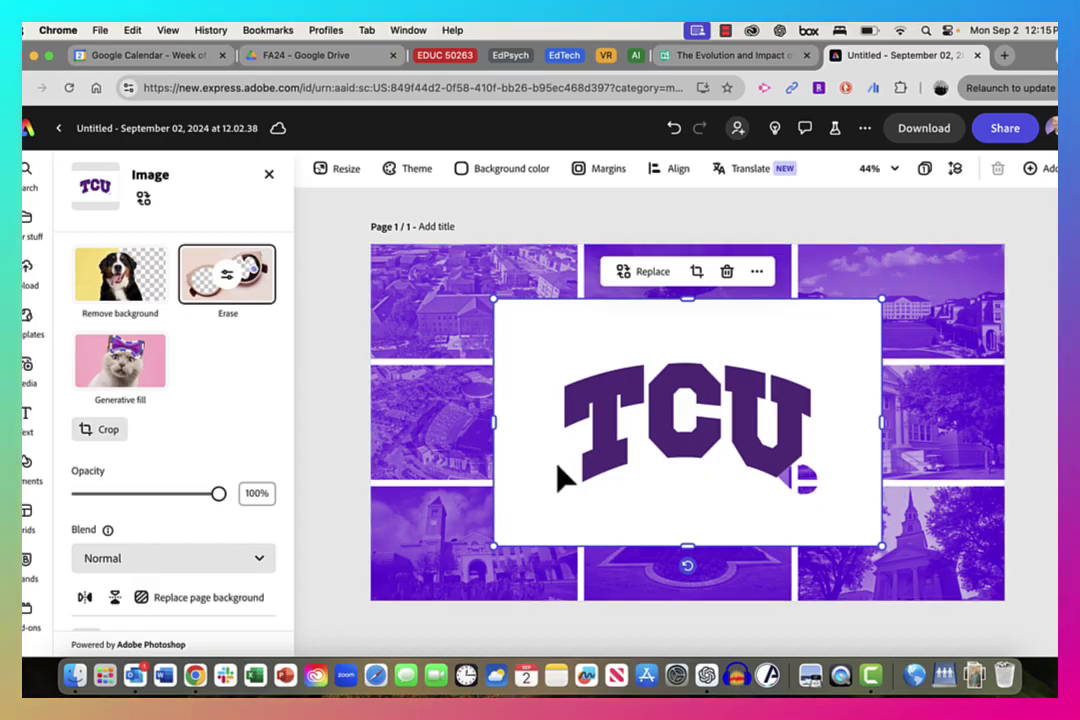
pyautogui.click(124, 283)
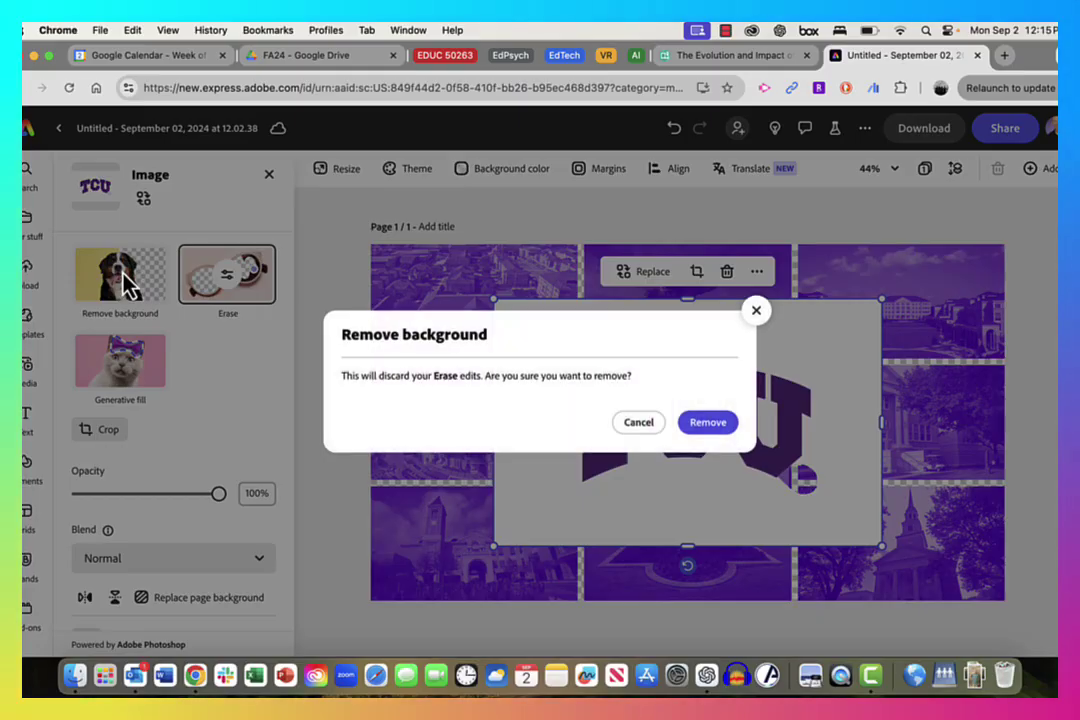
pyautogui.click(708, 423)
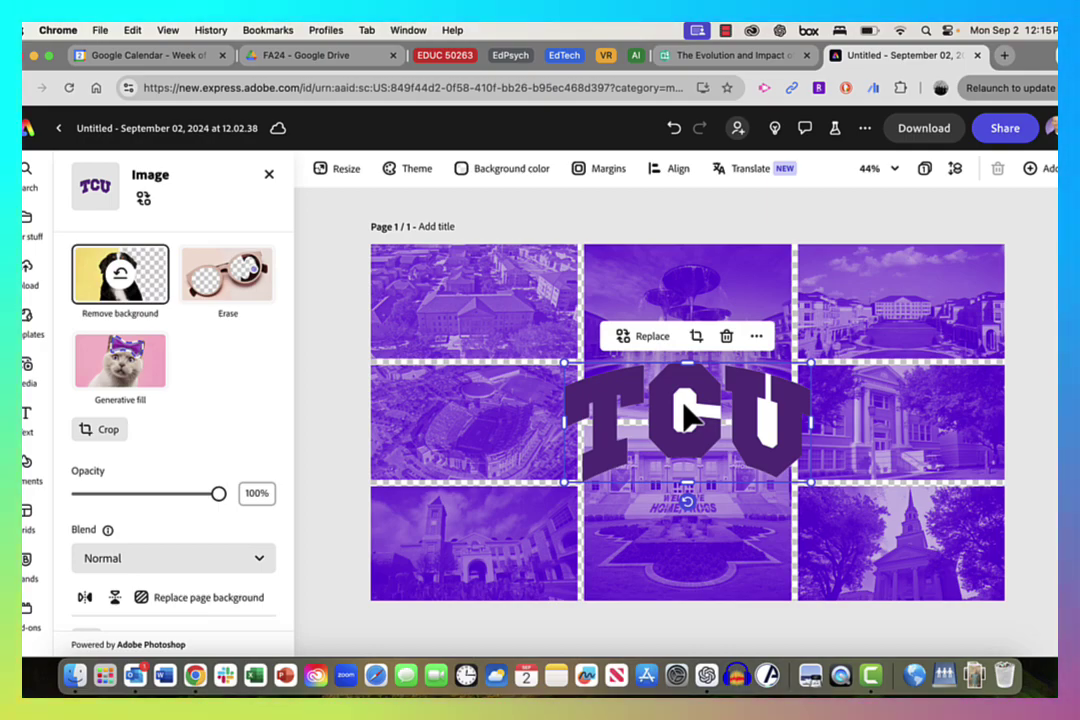
# Erase the leftover white areas inside the logo's C and U with the Quick selection brush at size 4.
pyautogui.click(236, 291)
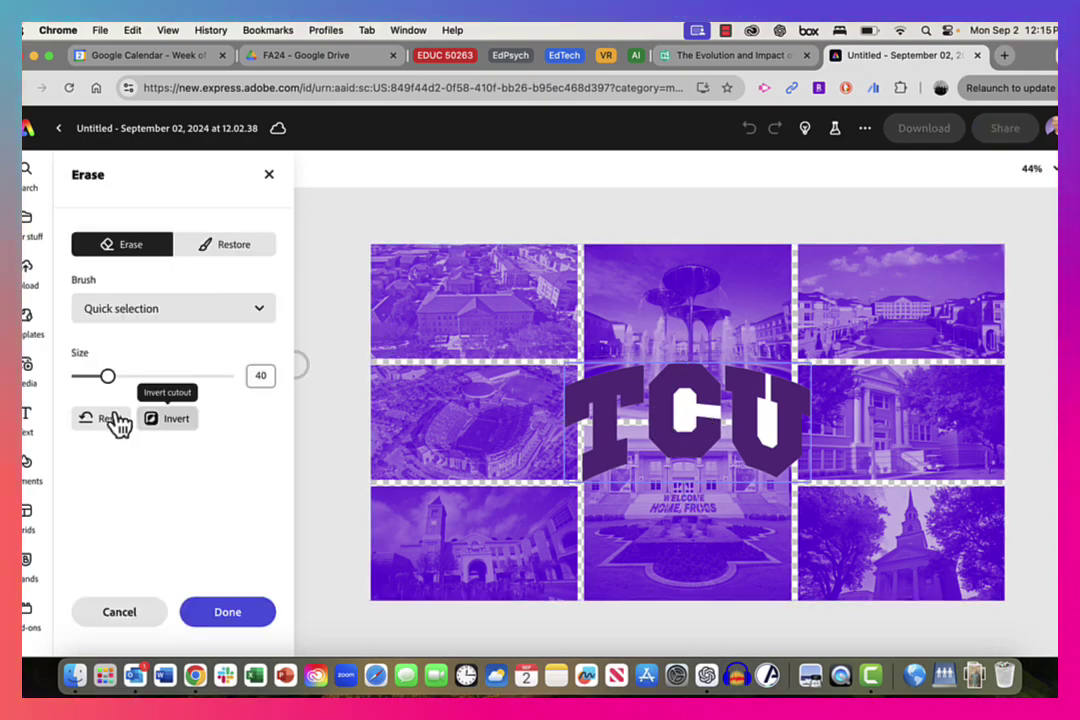
pyautogui.moveTo(103, 378); pyautogui.dragTo(78, 382)
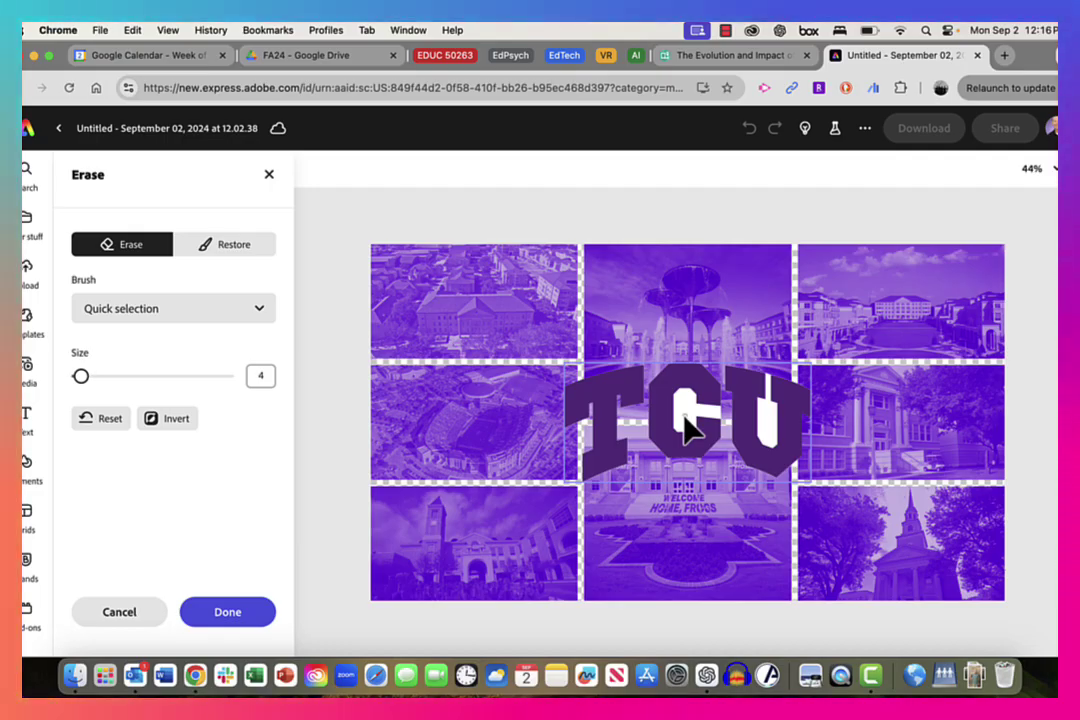
pyautogui.moveTo(687, 429)
pyautogui.mouseDown()
pyautogui.moveTo(699, 441)
pyautogui.moveTo(706, 432)
pyautogui.mouseUp()
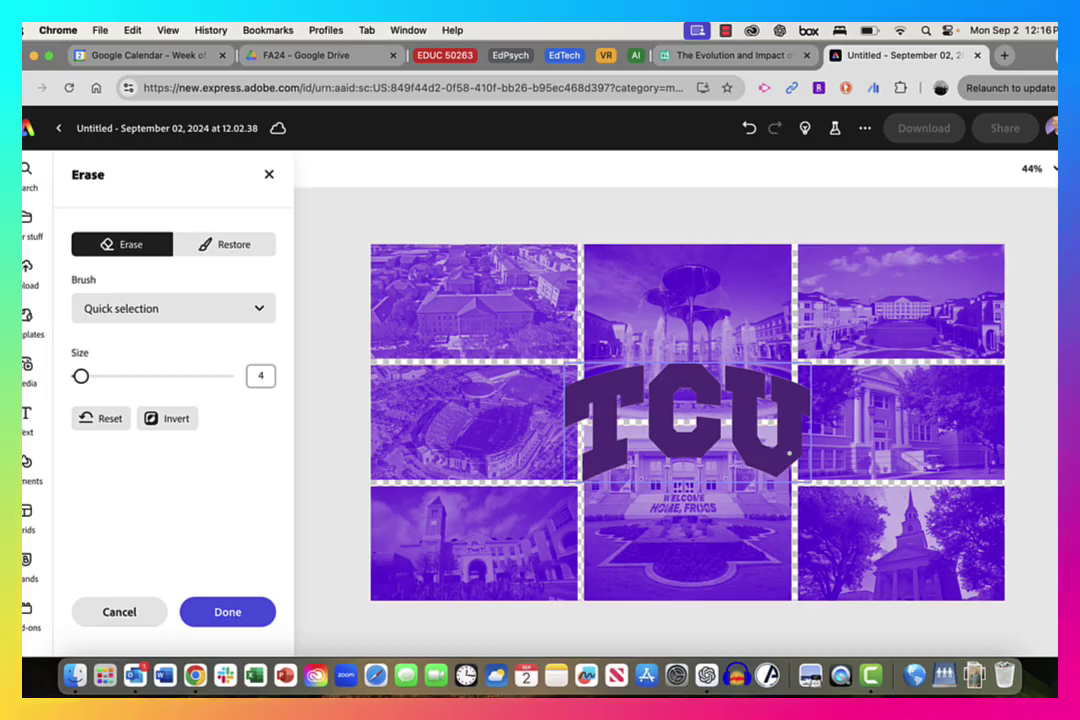
pyautogui.click(228, 614)
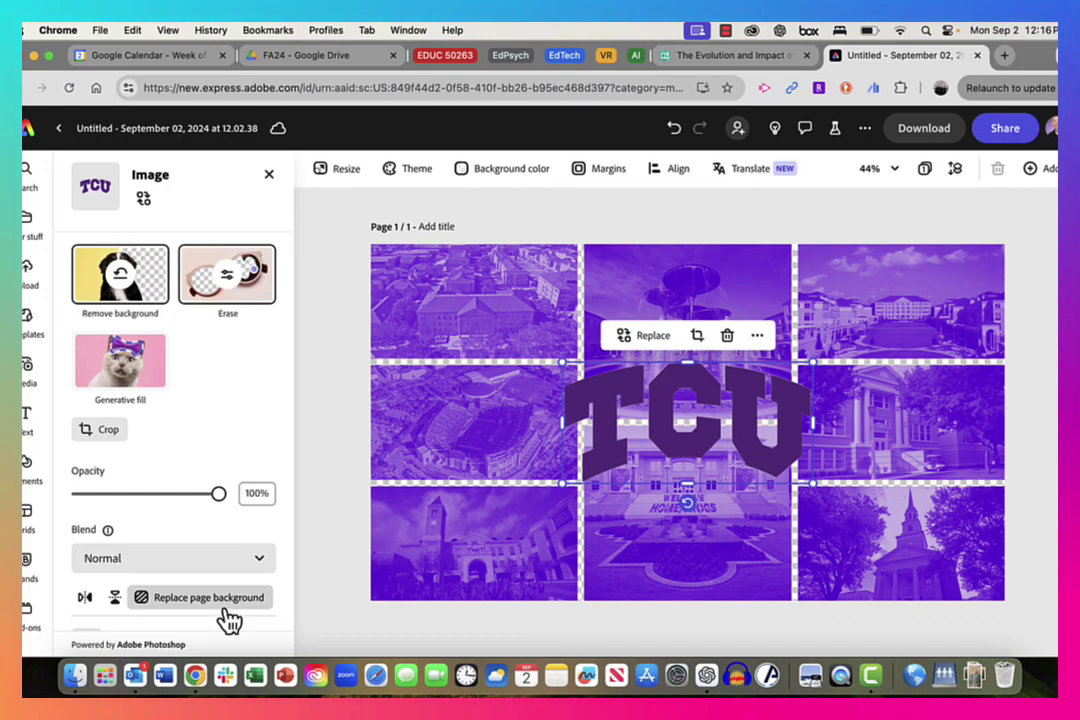
# Enlarge the TCU logo to span most of the collage's width and place it over the lower two-thirds.
pyautogui.moveTo(668, 398); pyautogui.dragTo(493, 288)
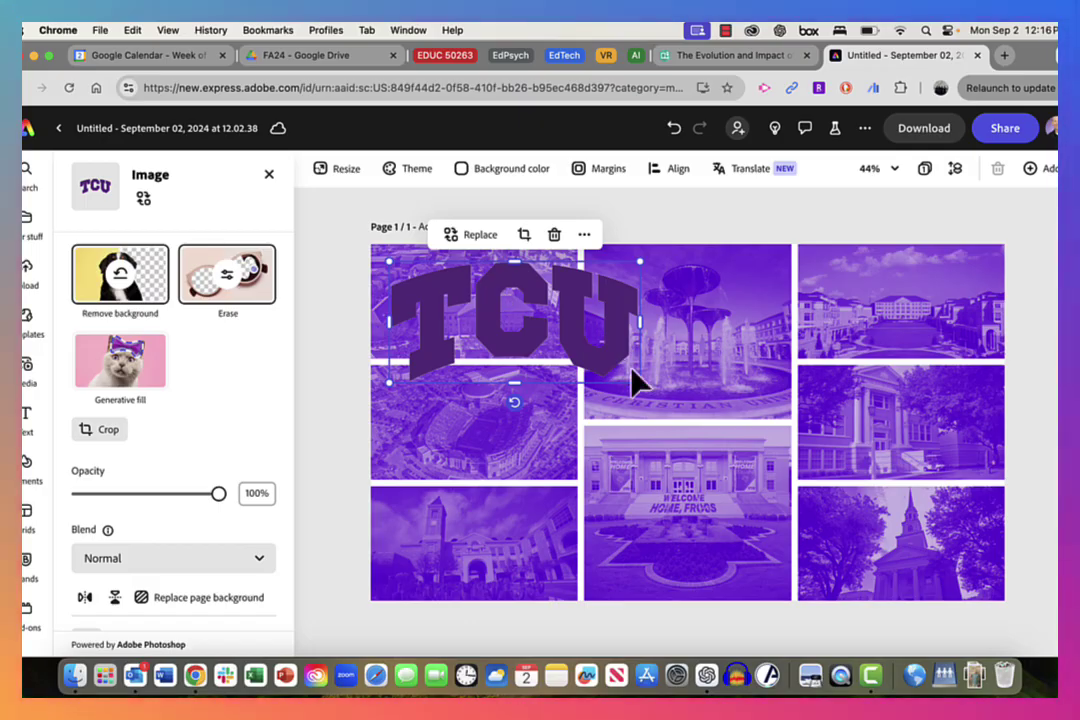
pyautogui.moveTo(640, 382); pyautogui.dragTo(873, 591)
pyautogui.moveTo(648, 297); pyautogui.dragTo(686, 383)
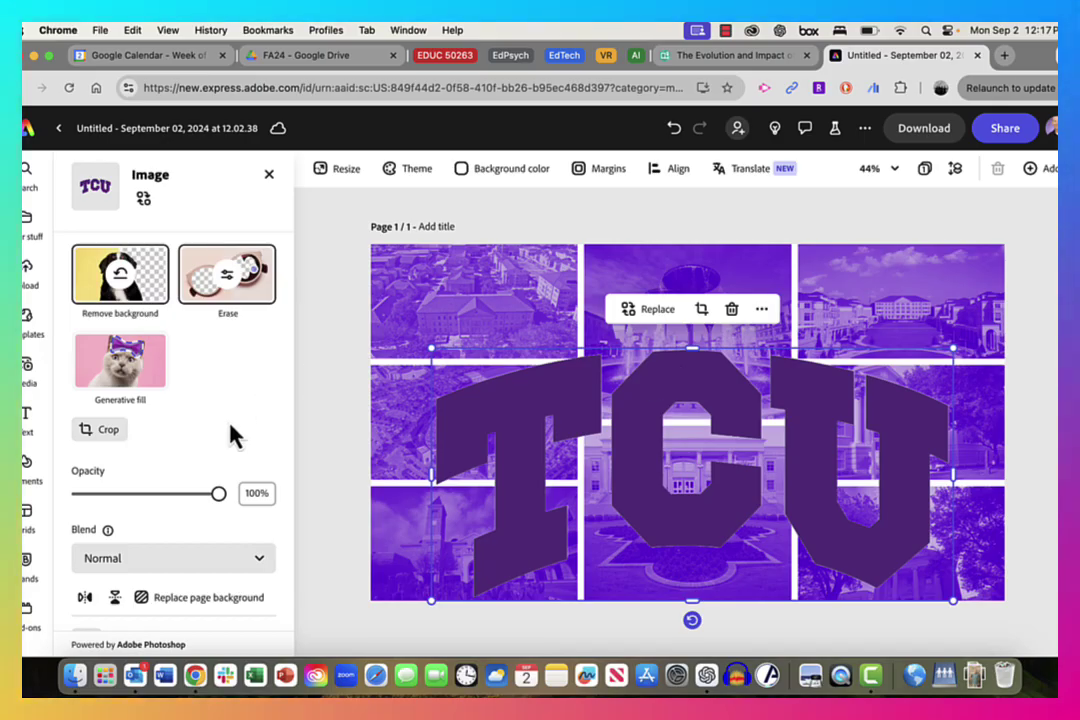
# Recolour the TCU logo solid white with a custom duotone using white for both shadows and highlights.
pyautogui.scroll(-3, 180, 550)
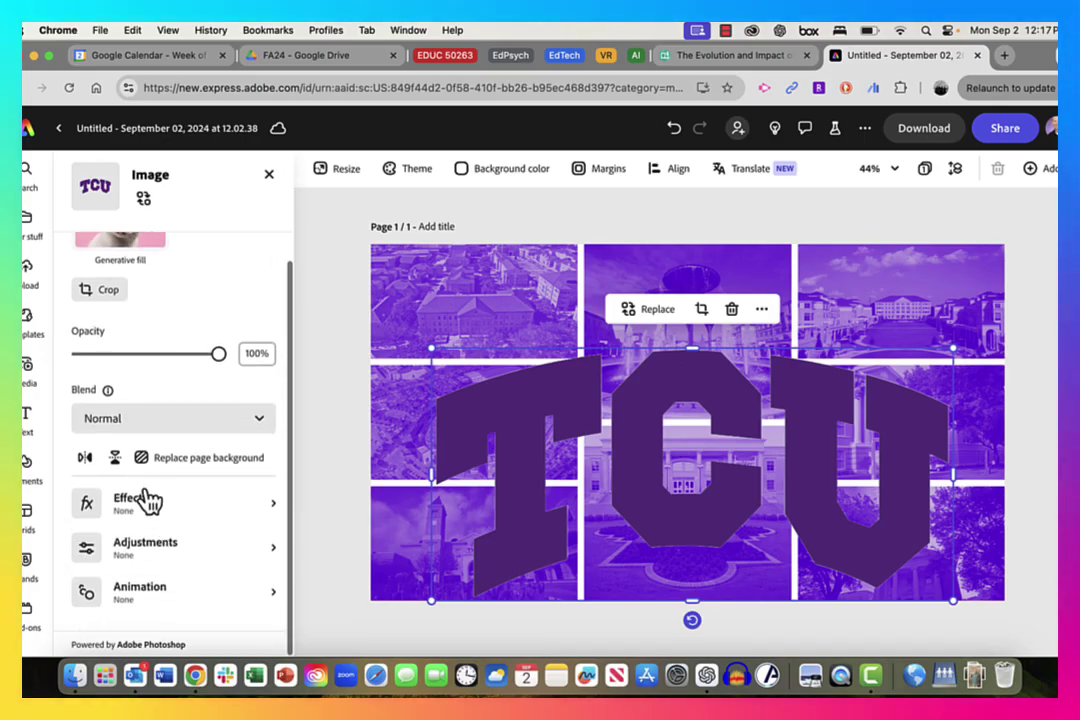
pyautogui.click(146, 502)
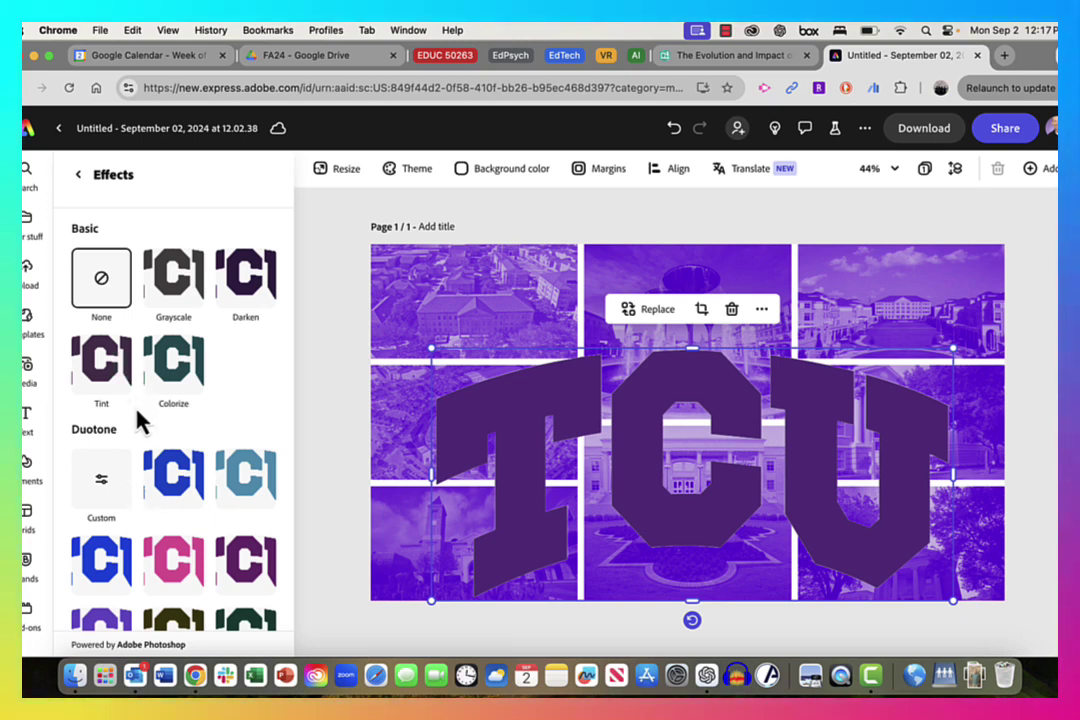
pyautogui.scroll(-2, 178, 478)
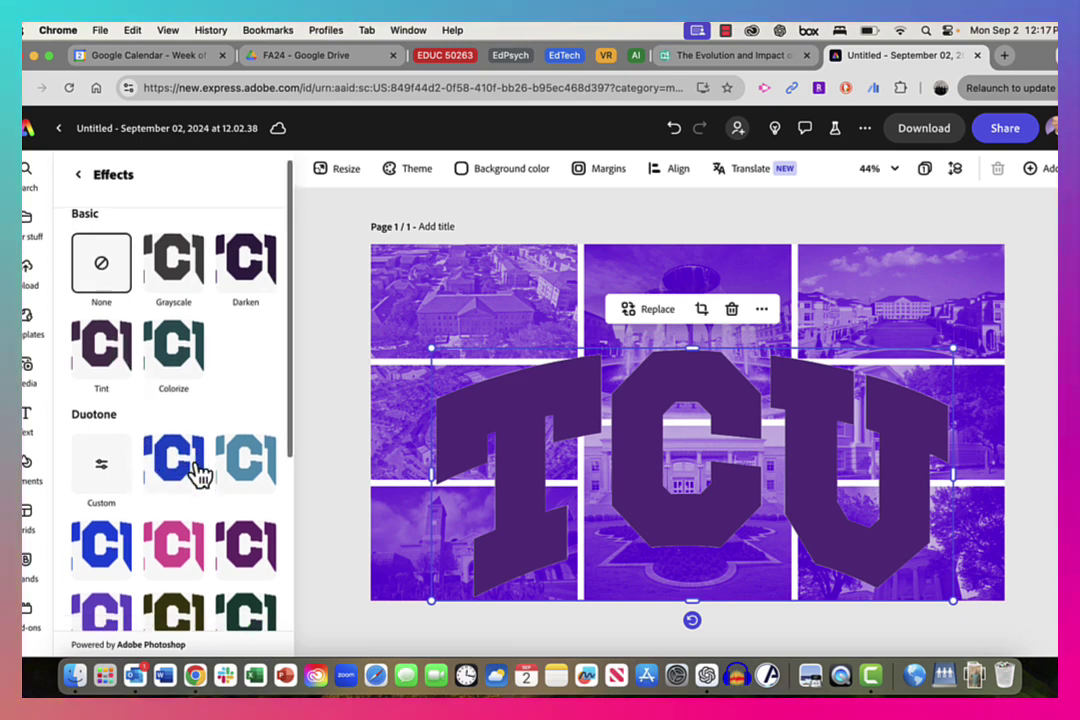
pyautogui.click(103, 432)
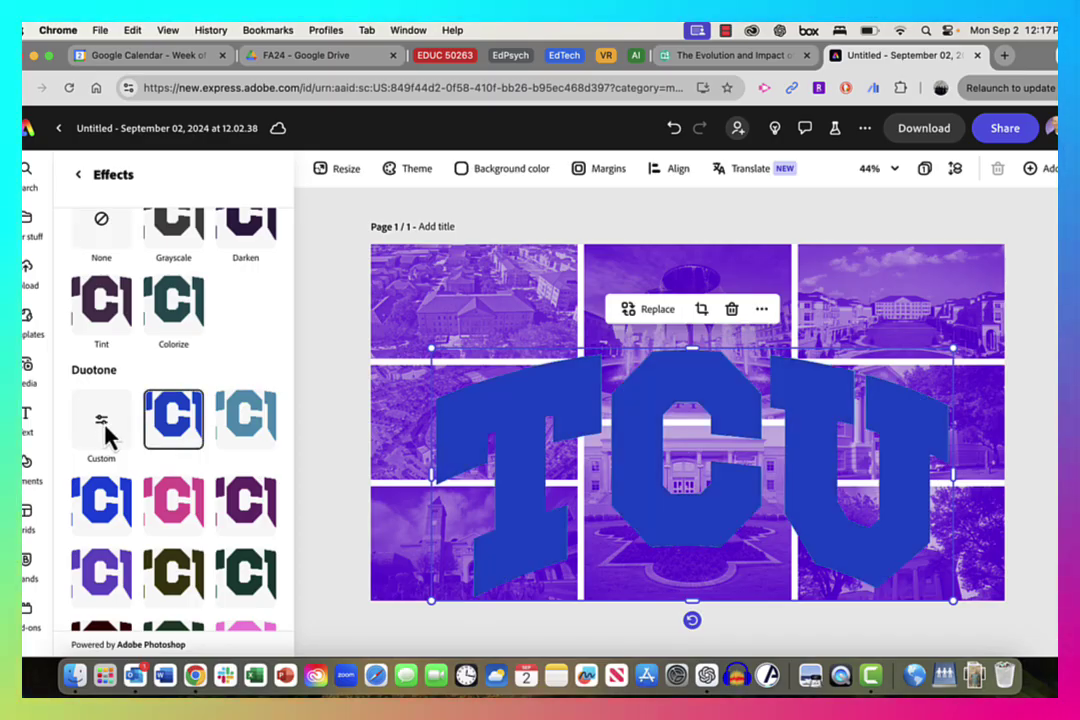
pyautogui.click(104, 430)
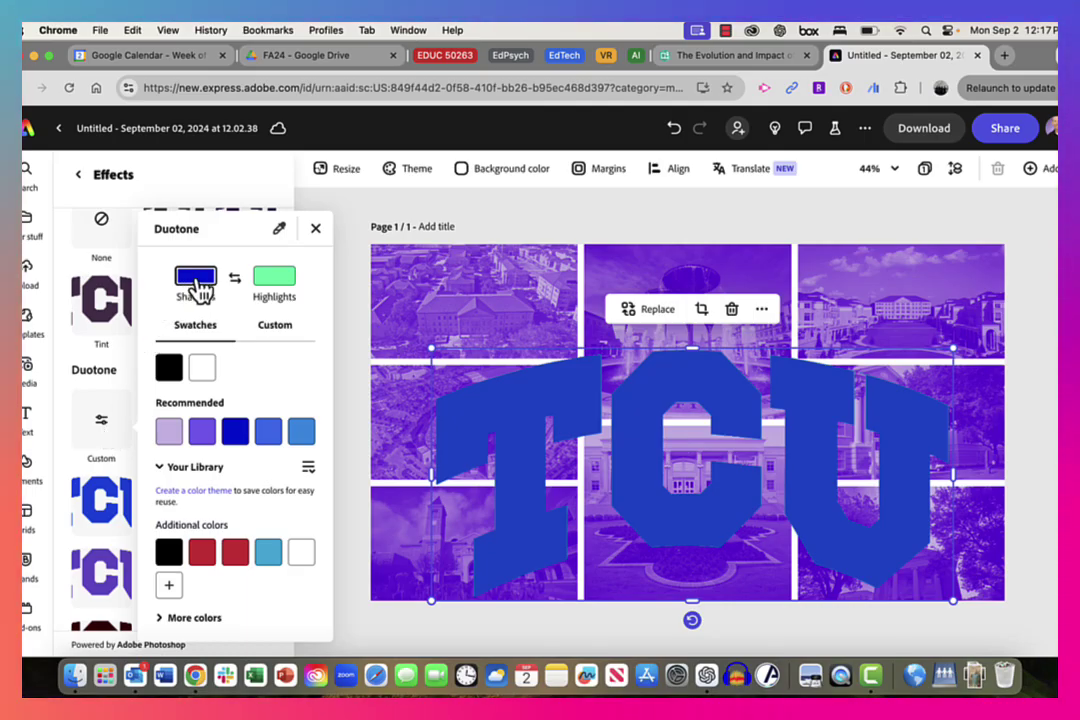
pyautogui.click(204, 370)
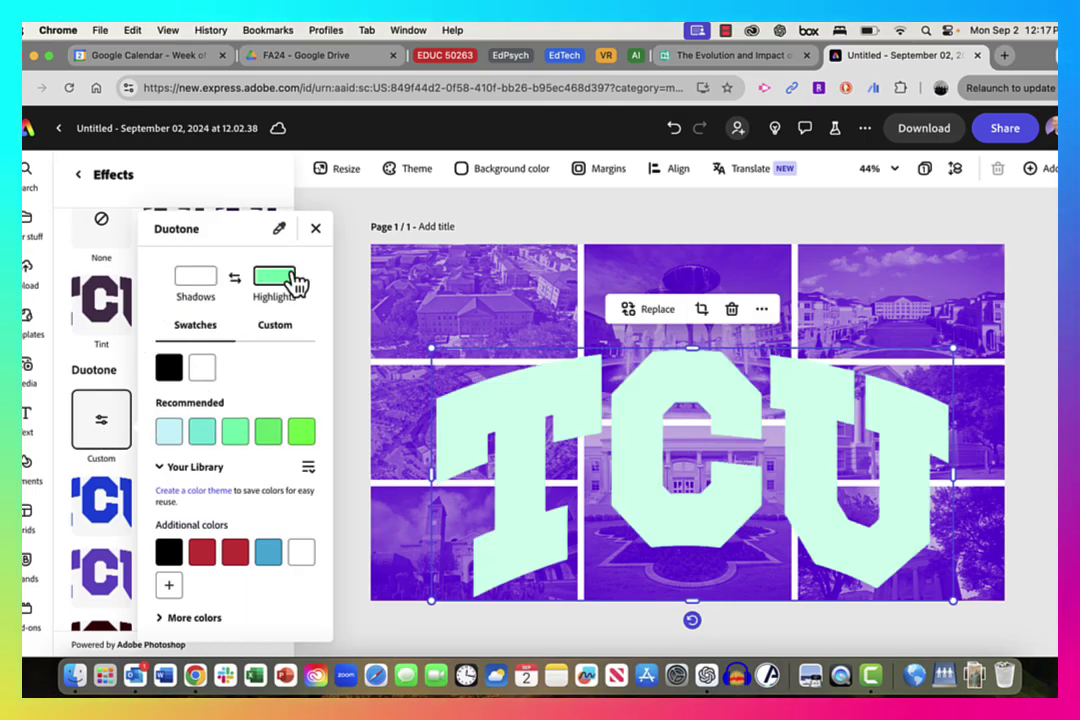
pyautogui.click(202, 372)
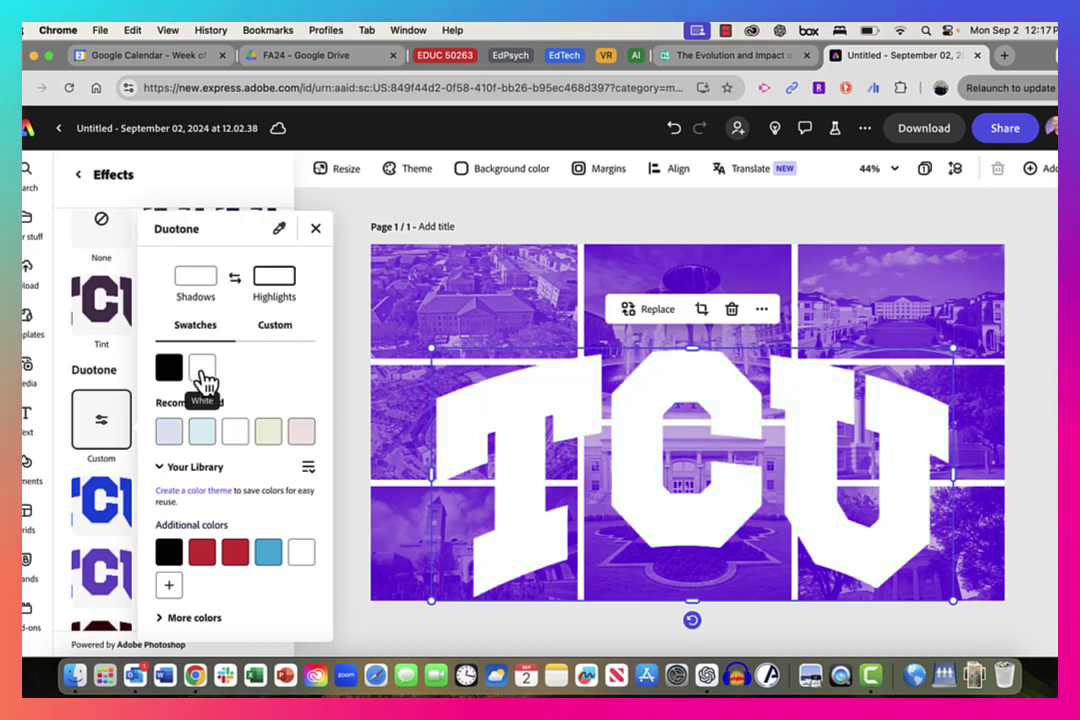
pyautogui.click(315, 229)
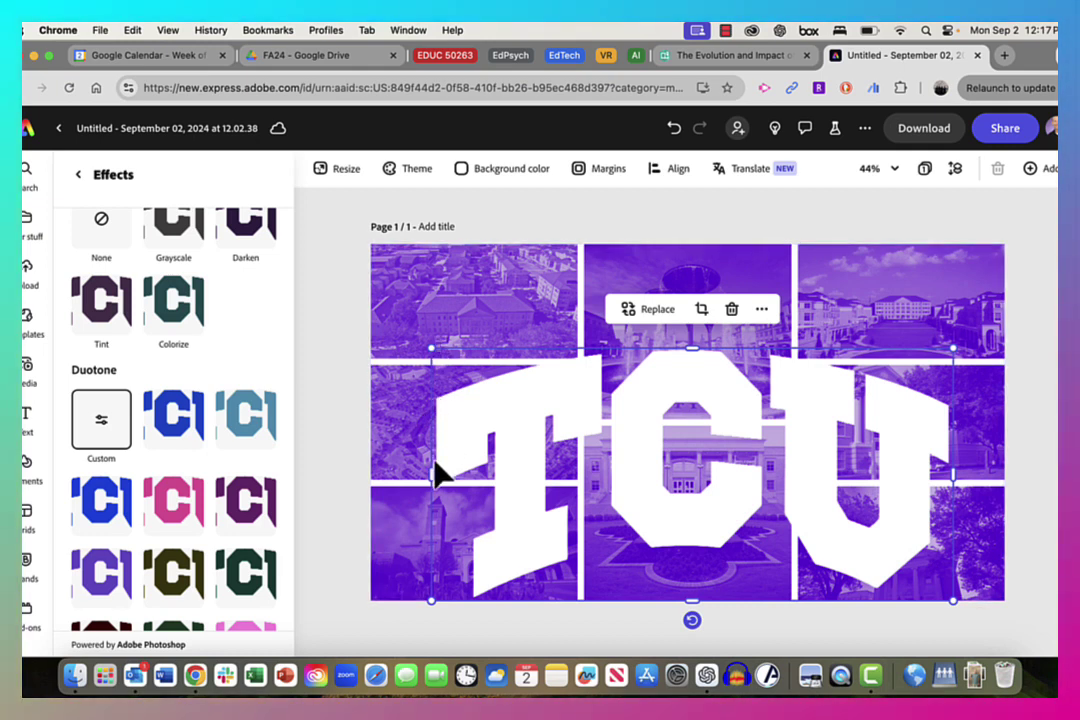
# Enlarge the white TCU logo slightly further and centre it horizontally over the collage.
pyautogui.moveTo(432, 477); pyautogui.dragTo(405, 477)
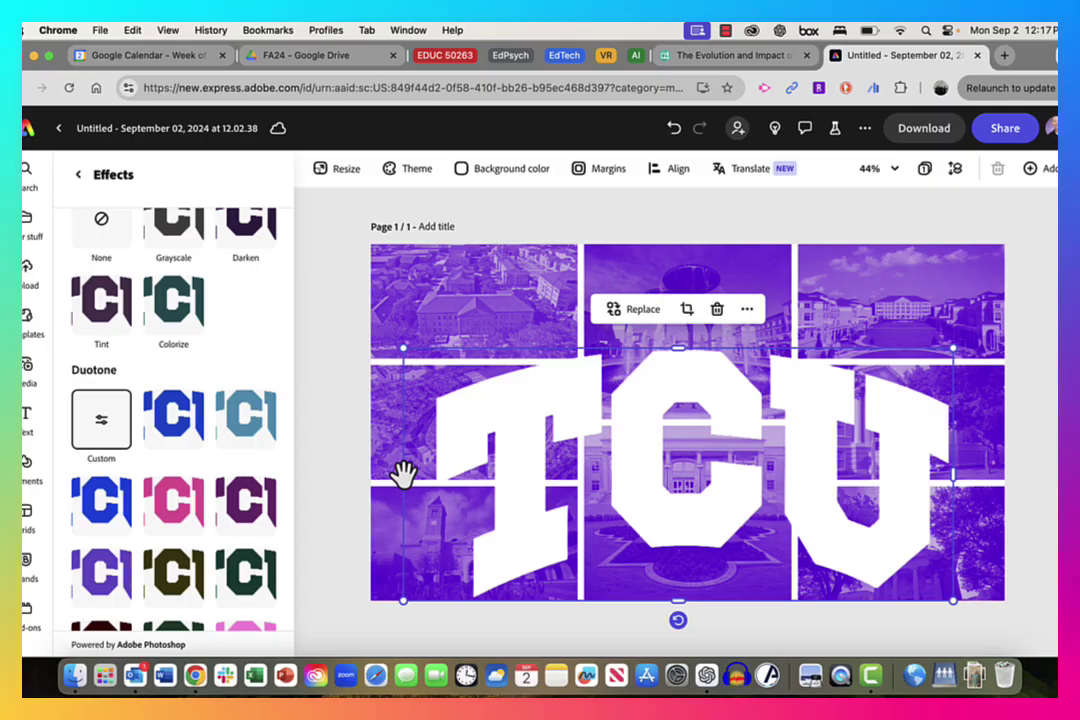
pyautogui.moveTo(405, 477); pyautogui.dragTo(429, 477)
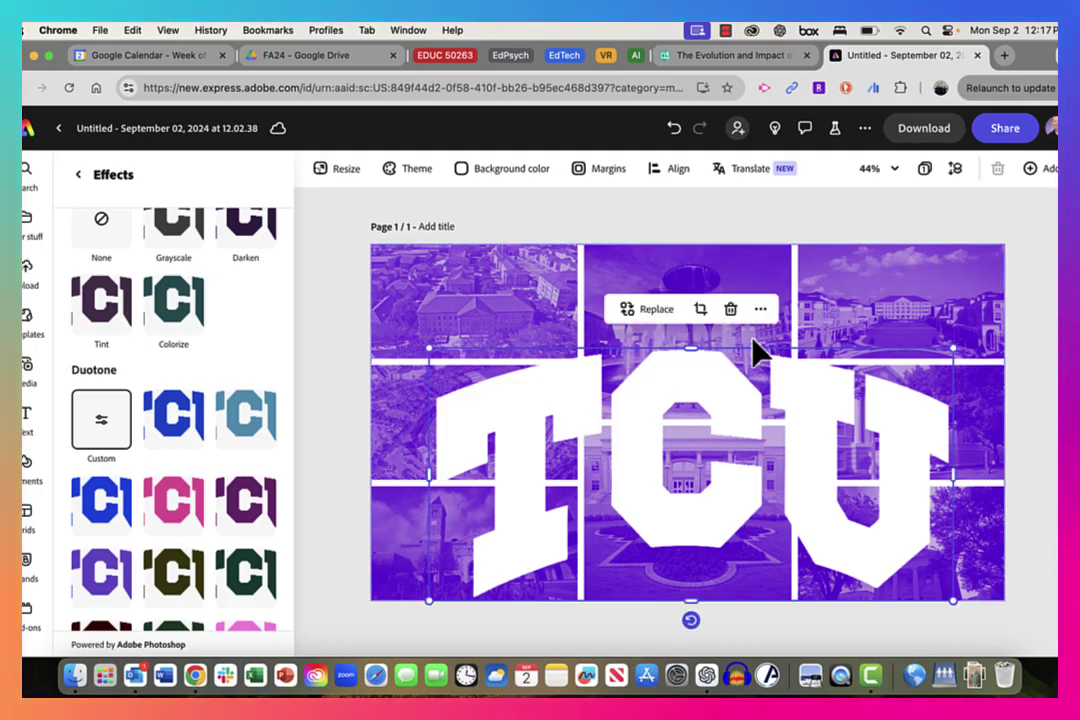
pyautogui.moveTo(428, 347); pyautogui.dragTo(390, 329)
pyautogui.moveTo(493, 398)
pyautogui.mouseDown()
pyautogui.moveTo(513, 388)
pyautogui.moveTo(505, 380)
pyautogui.mouseUp()
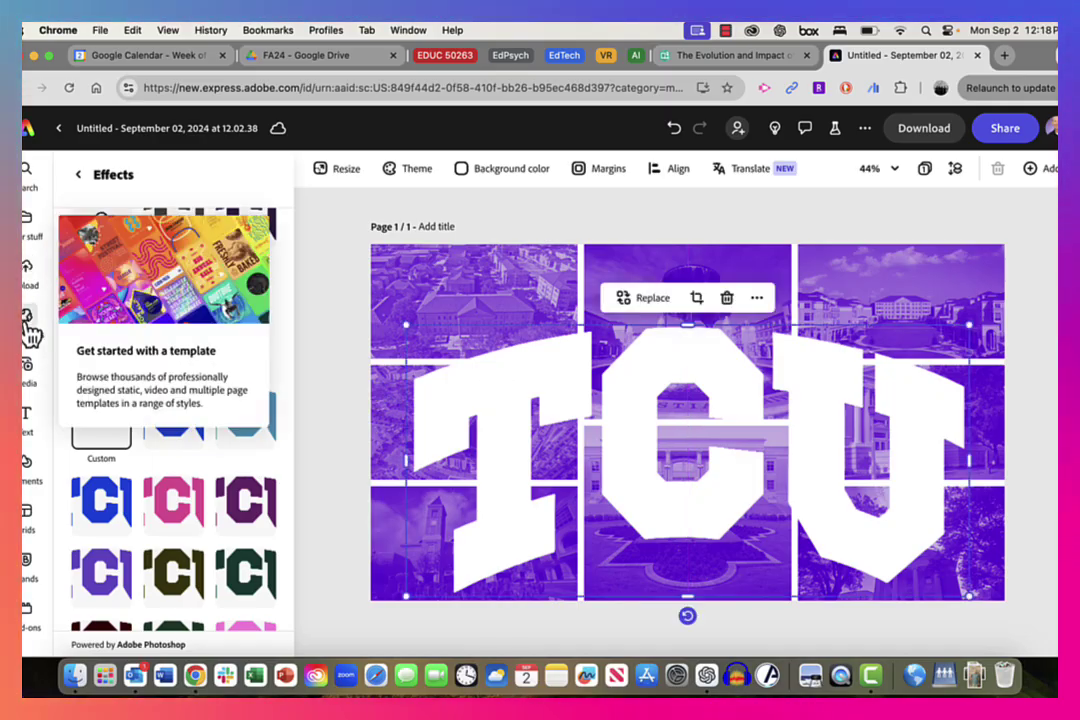
# Upload the portrait photo IMG_6550.jpg from the Downloads folder onto the page.
pyautogui.click(29, 370)
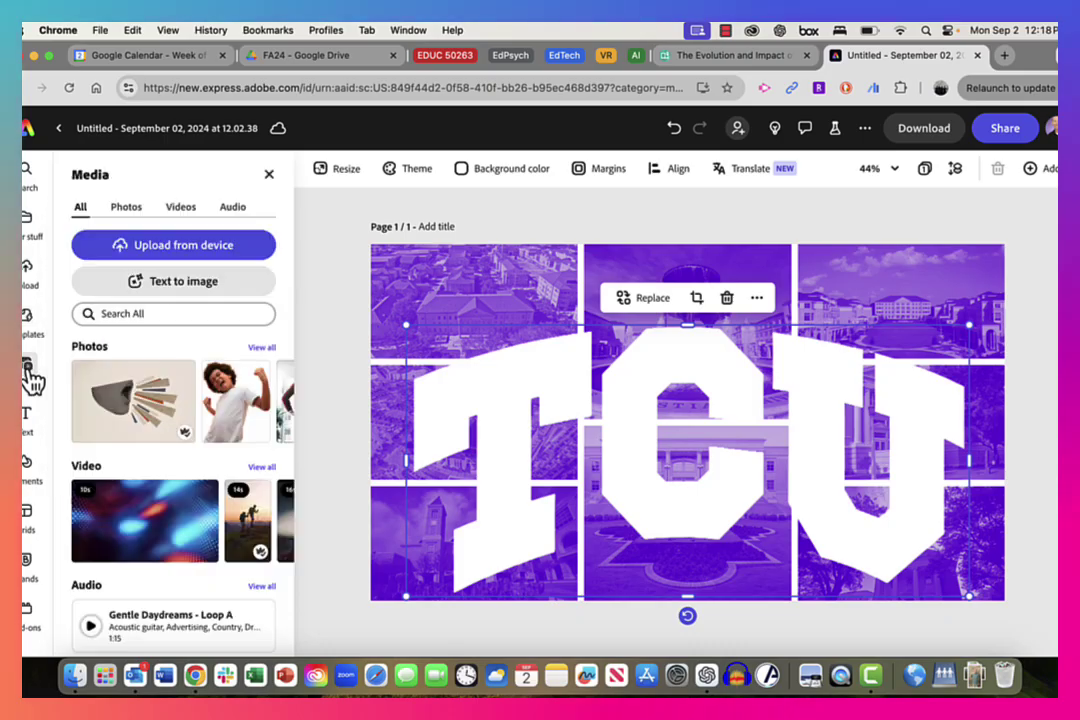
pyautogui.click(158, 257)
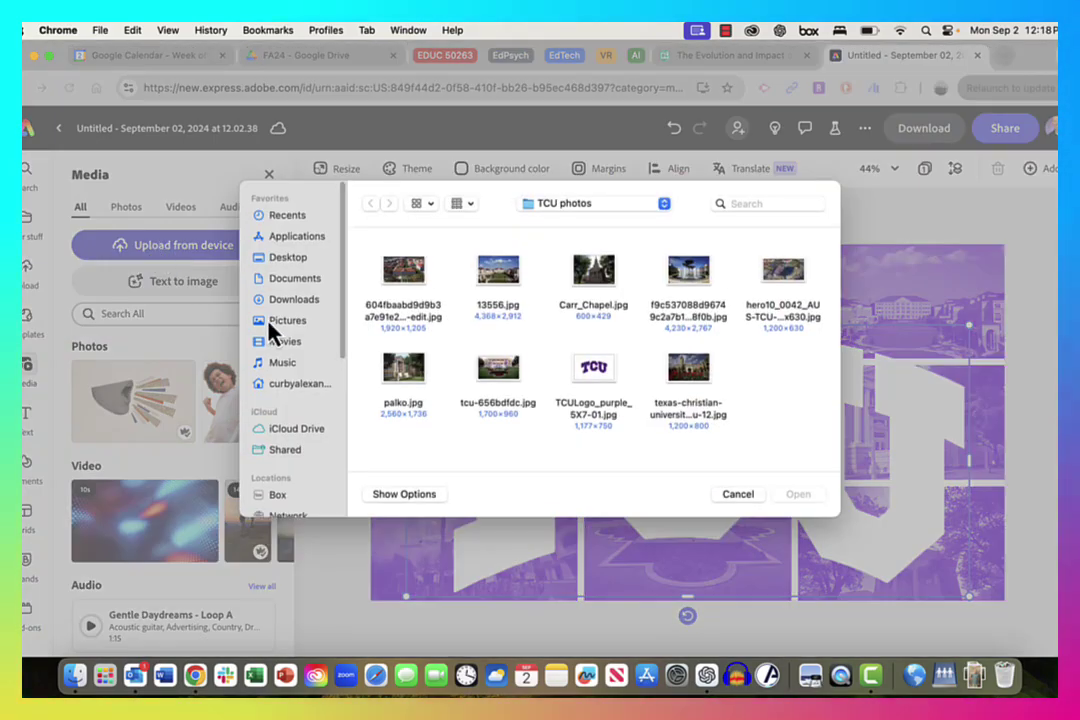
pyautogui.click(312, 309)
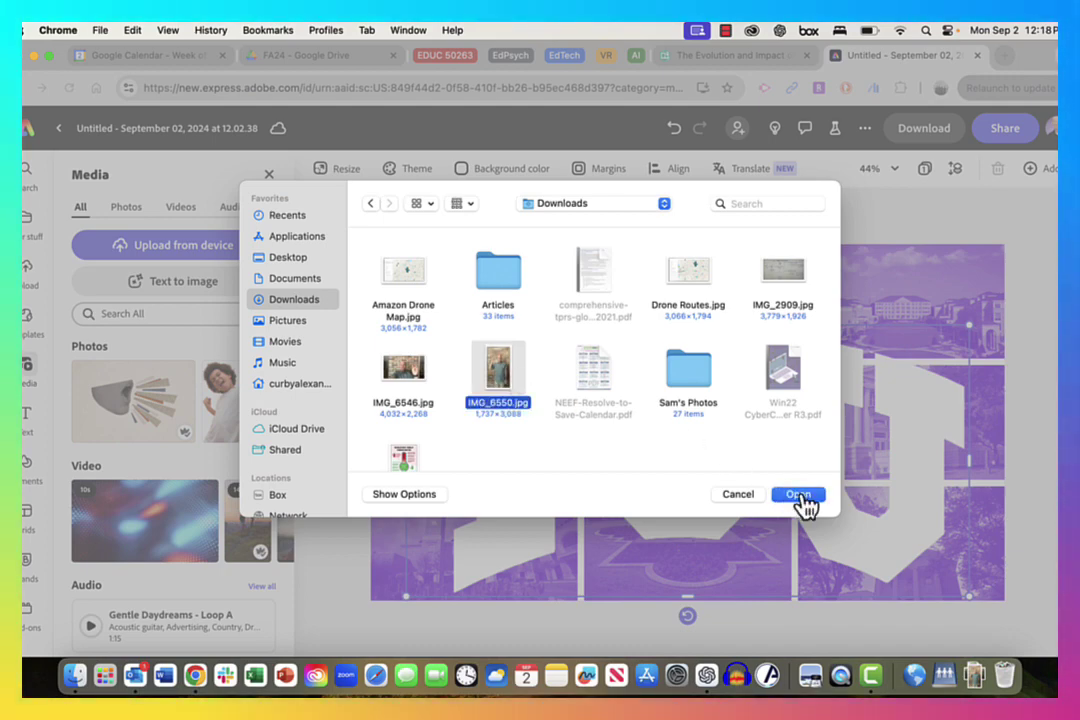
pyautogui.click(802, 497)
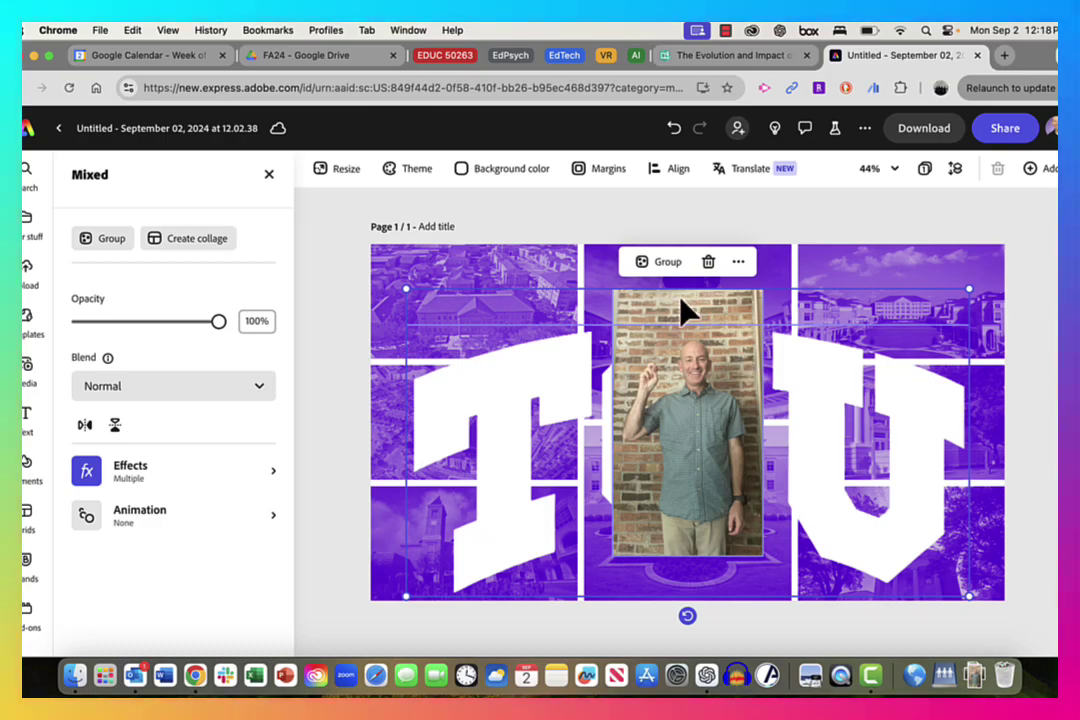
# Select only the uploaded portrait photo and remove its brick-wall background.
pyautogui.click(388, 460)
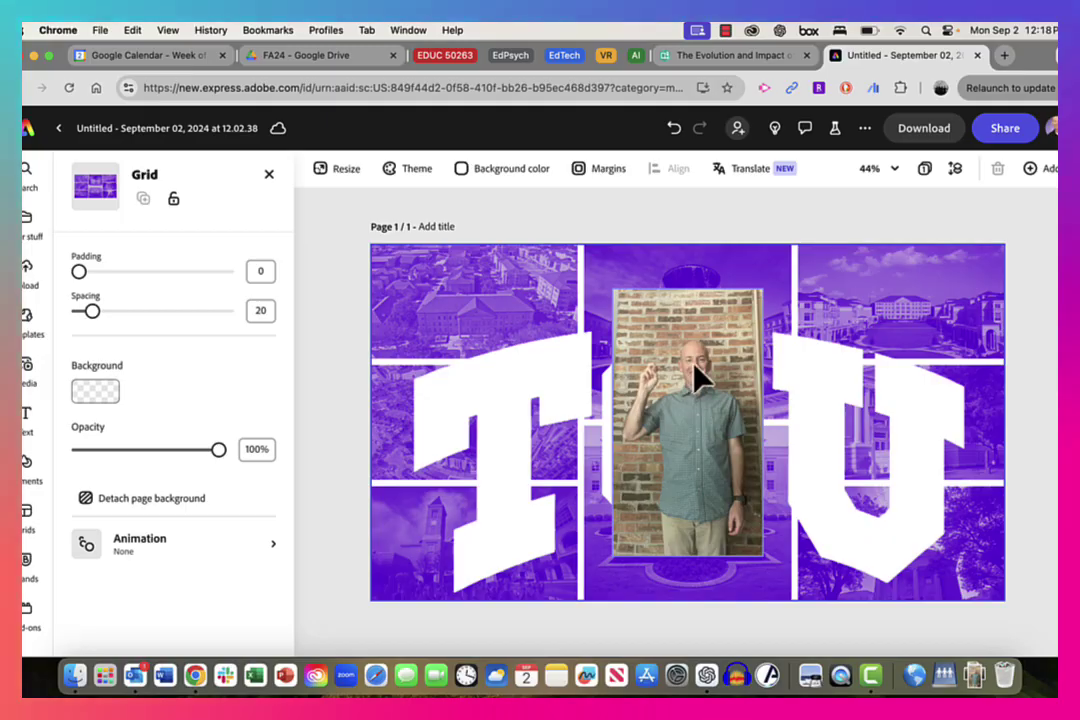
pyautogui.click(698, 320)
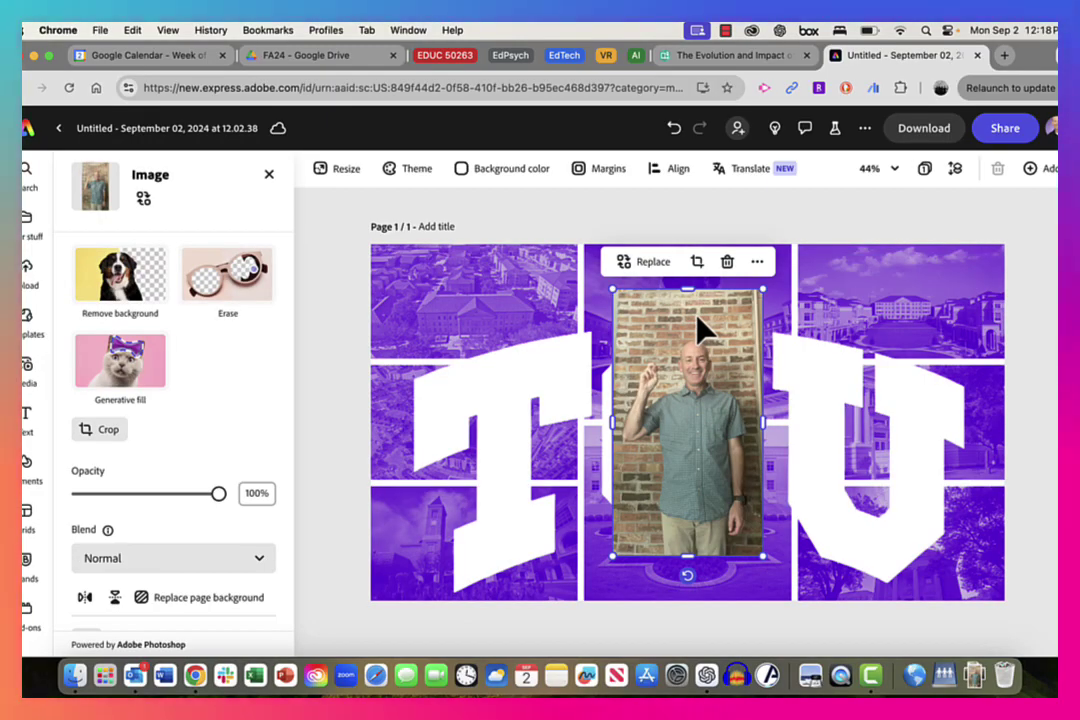
pyautogui.click(145, 292)
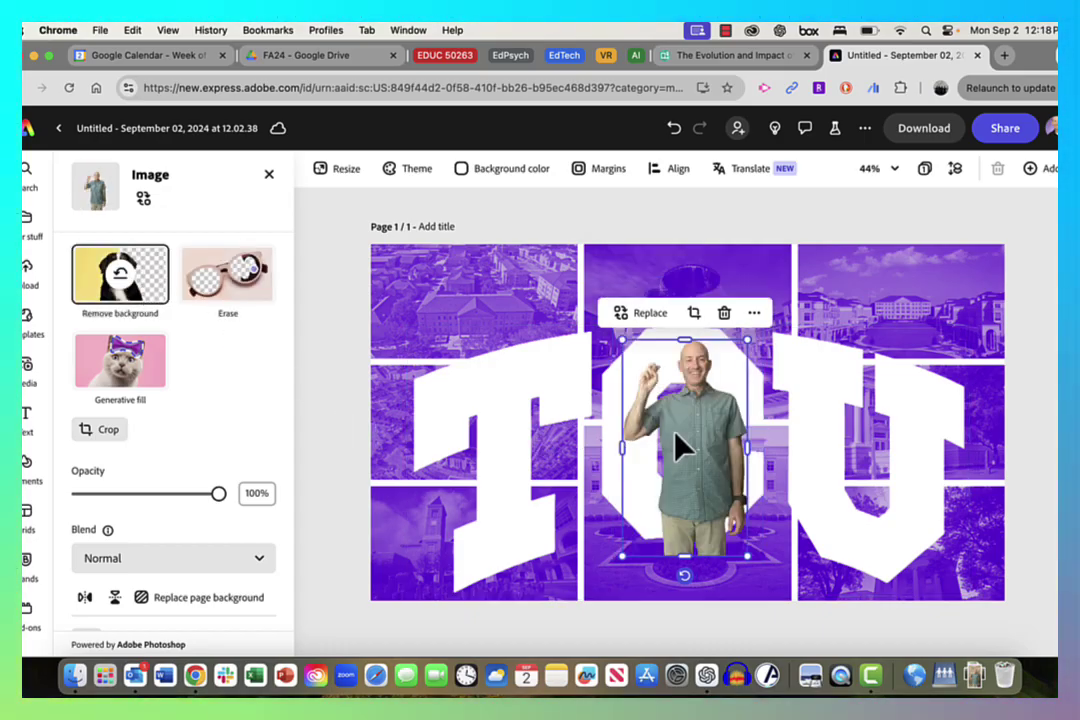
# Move the man's cut-out over the logo's U and enlarge it to roughly three-quarters of the page height.
pyautogui.moveTo(680, 446); pyautogui.dragTo(846, 369)
pyautogui.moveTo(912, 488); pyautogui.dragTo(940, 533)
pyautogui.moveTo(892, 477); pyautogui.dragTo(893, 448)
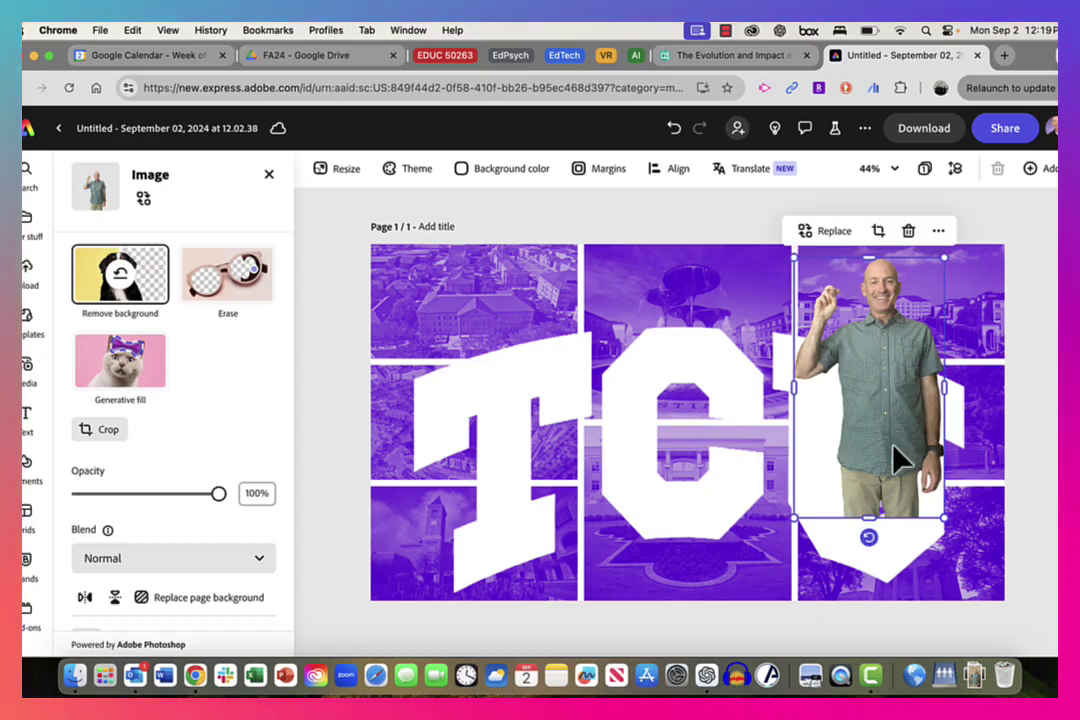
# Show the layer stack and move the man's cut-out below the white TCU logo, keeping it above the photo grid.
pyautogui.click(335, 373)
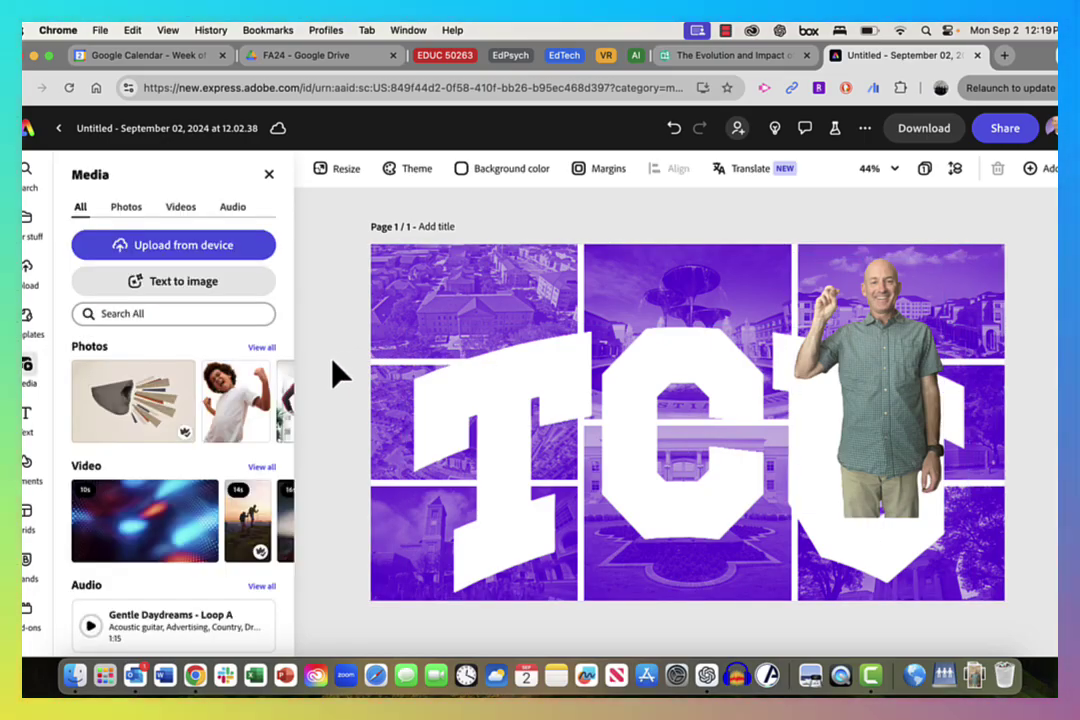
pyautogui.click(268, 180)
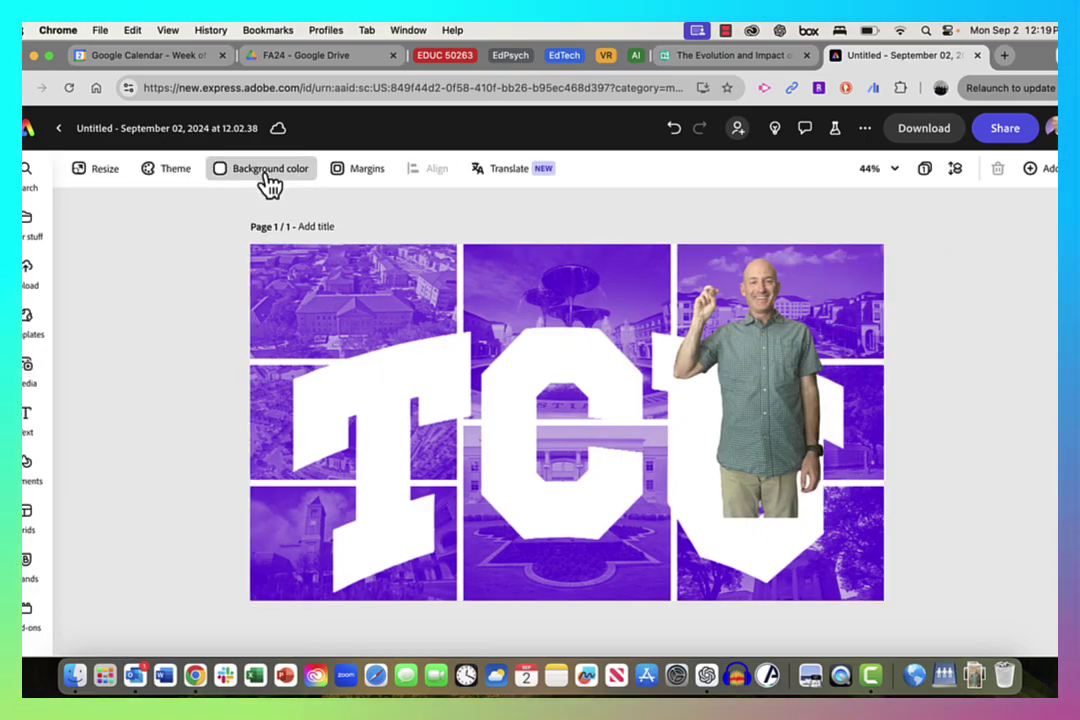
pyautogui.click(771, 328)
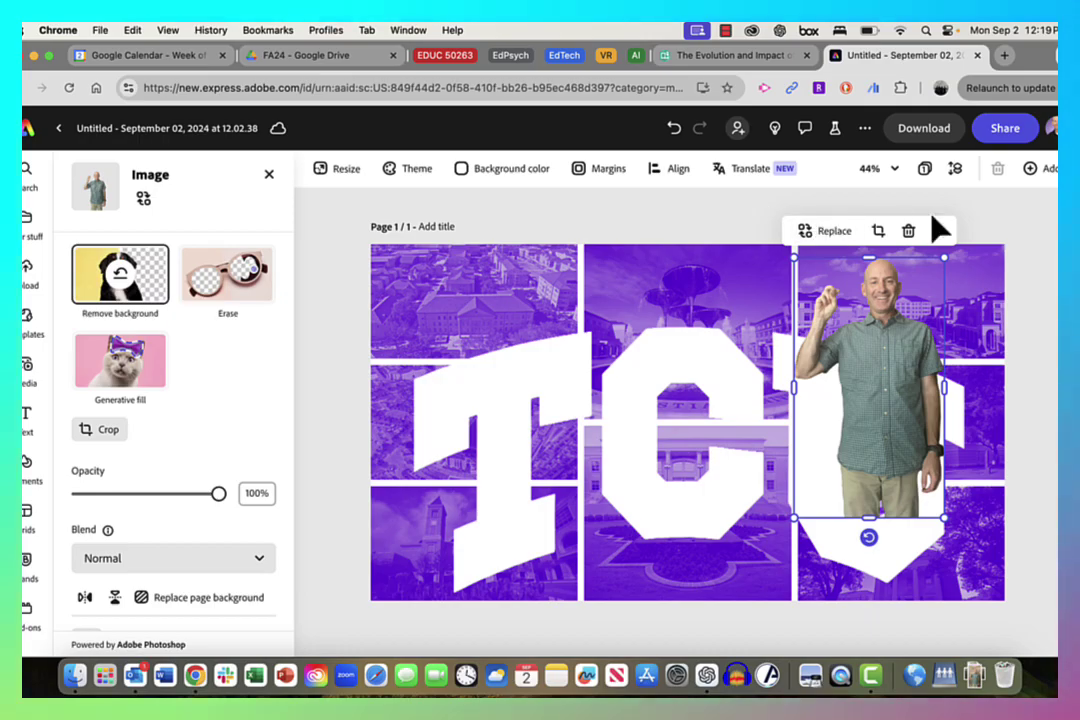
pyautogui.click(955, 170)
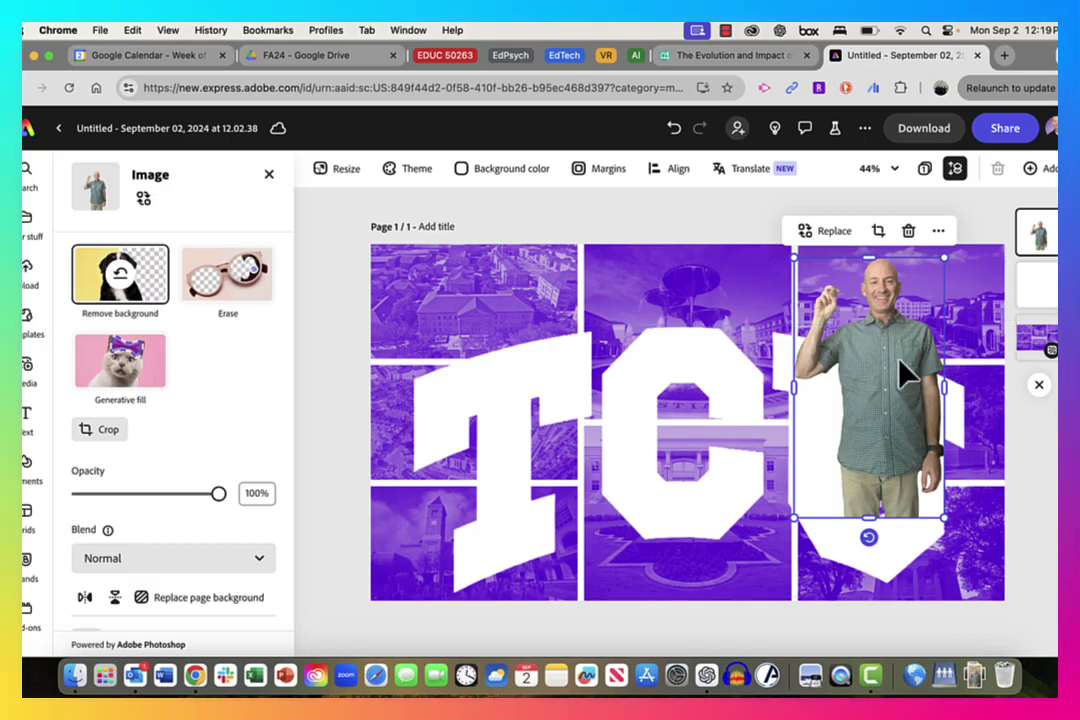
pyautogui.moveTo(1043, 272); pyautogui.dragTo(1045, 295)
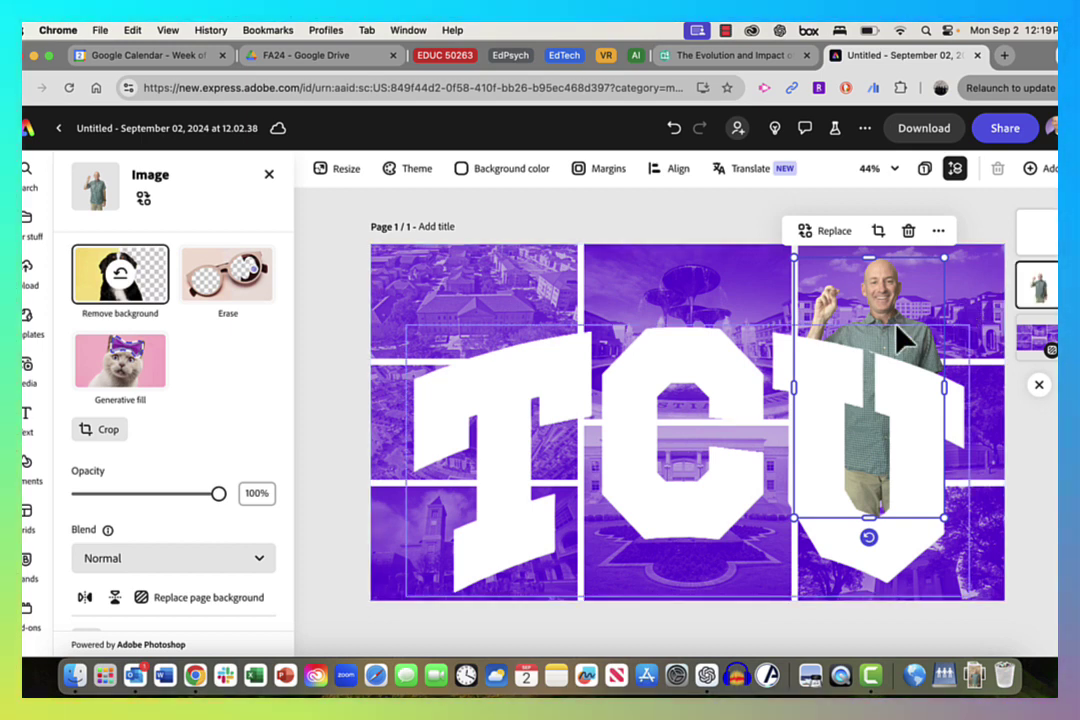
# Reposition the man's cut-out slightly to the right so his head and shoulders rise above the U.
pyautogui.click(896, 325)
pyautogui.moveTo(905, 313); pyautogui.dragTo(931, 289)
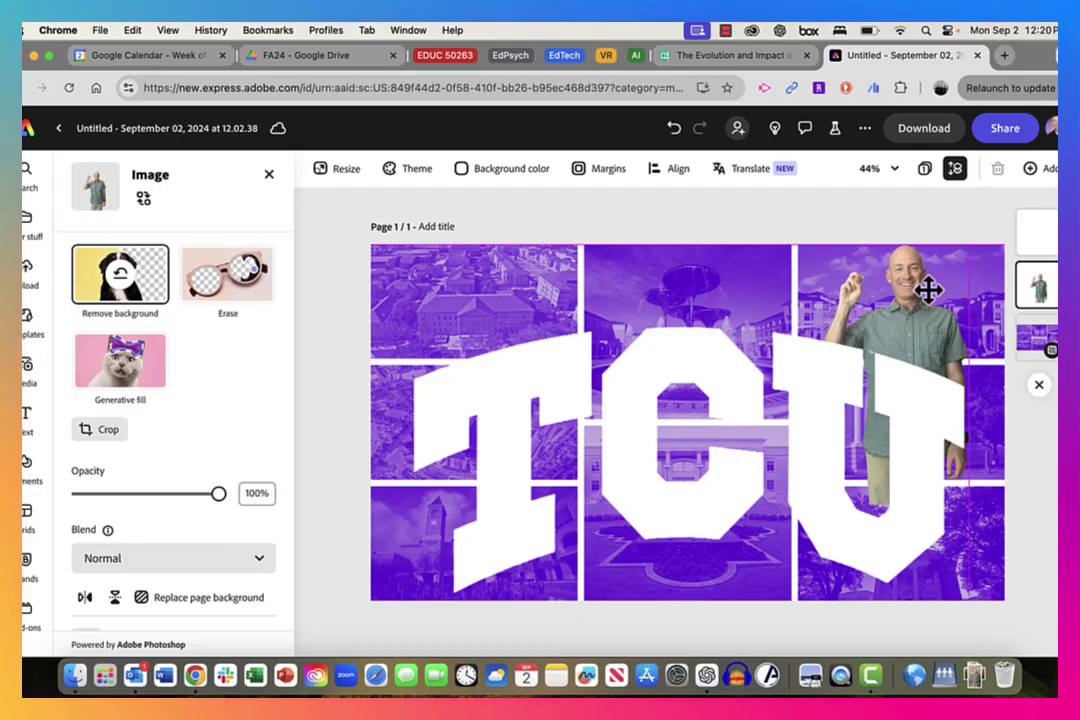
pyautogui.moveTo(928, 290); pyautogui.dragTo(929, 297)
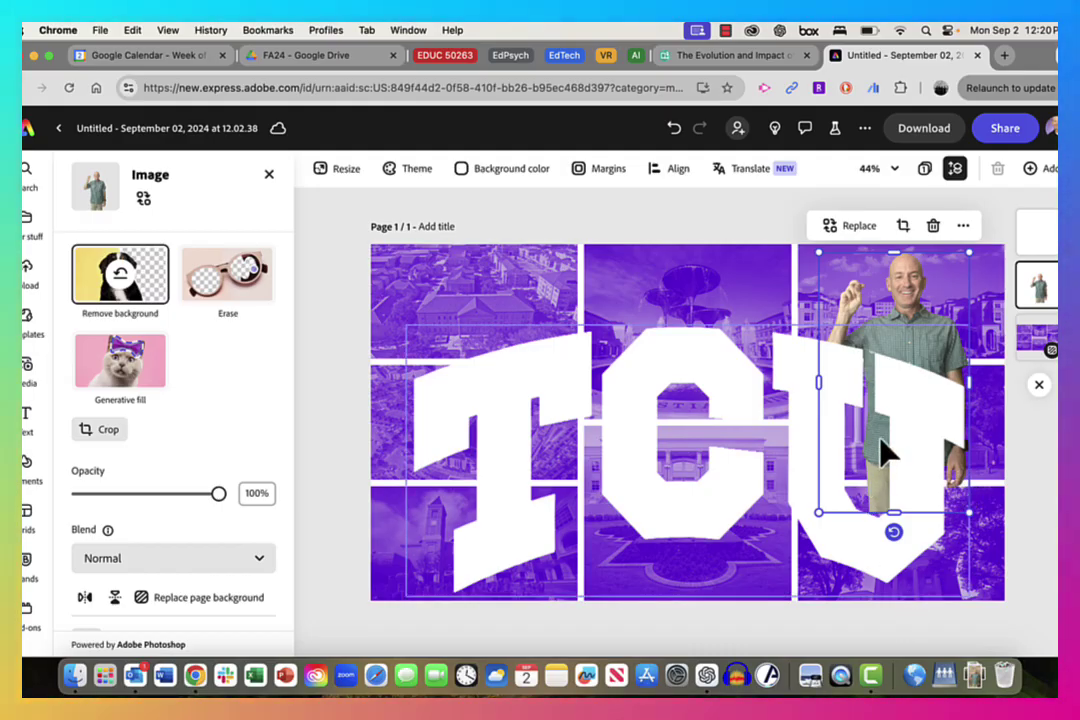
pyautogui.moveTo(911, 316); pyautogui.dragTo(905, 313)
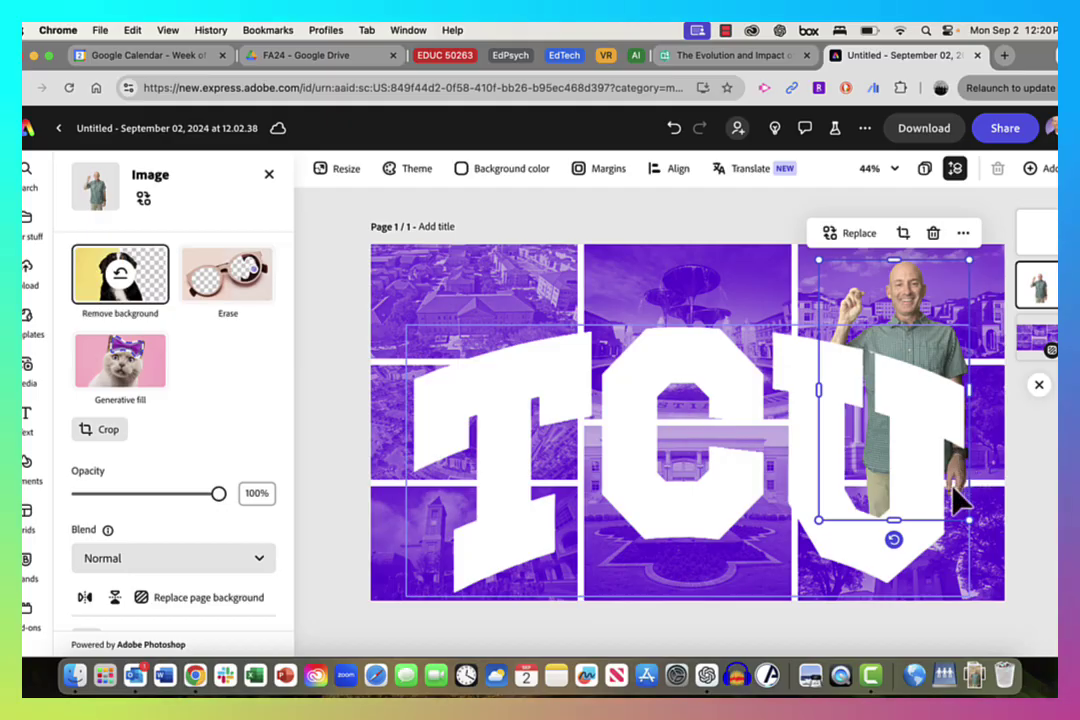
pyautogui.click(222, 290)
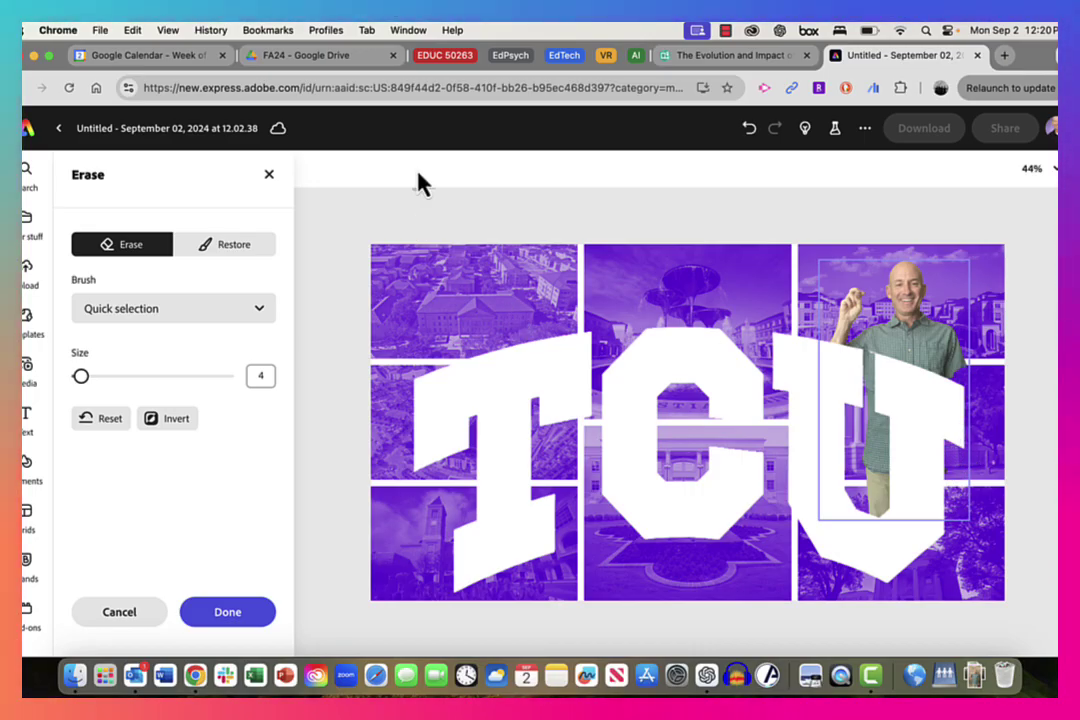
pyautogui.click(749, 128)
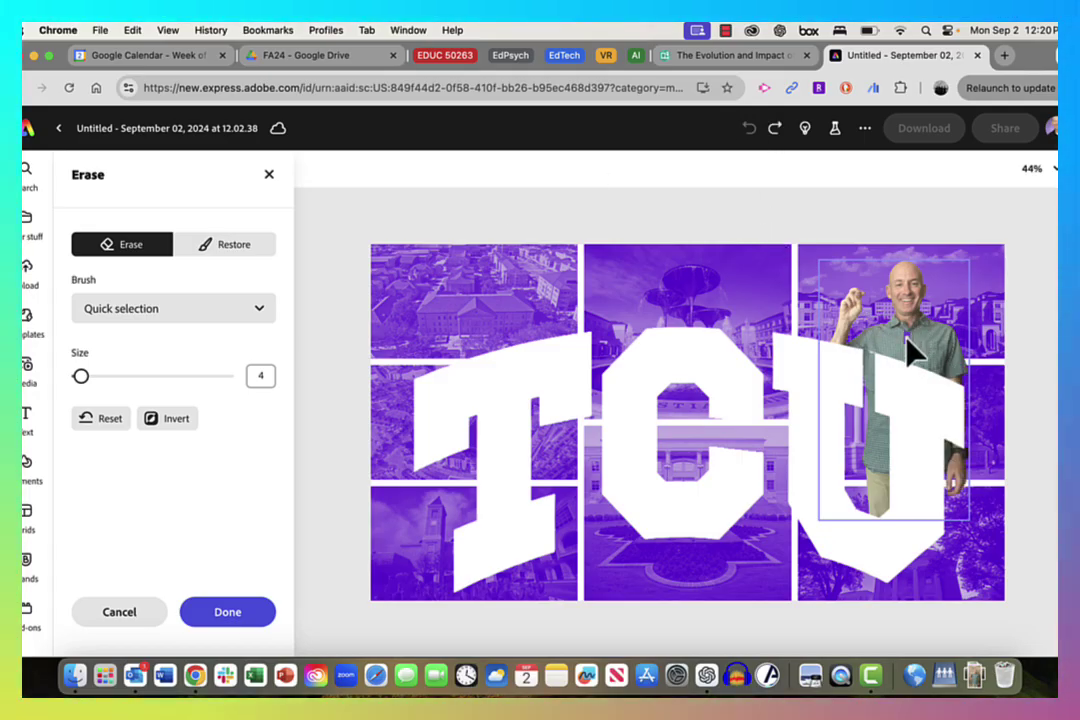
pyautogui.press('super+shift+z')
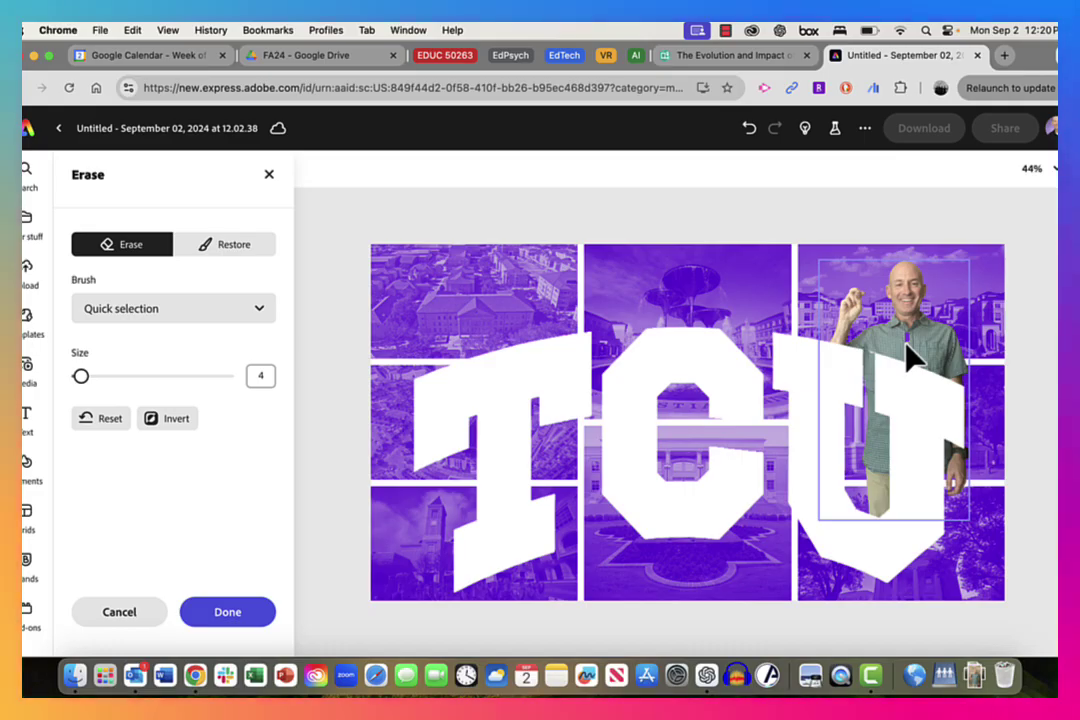
pyautogui.click(124, 614)
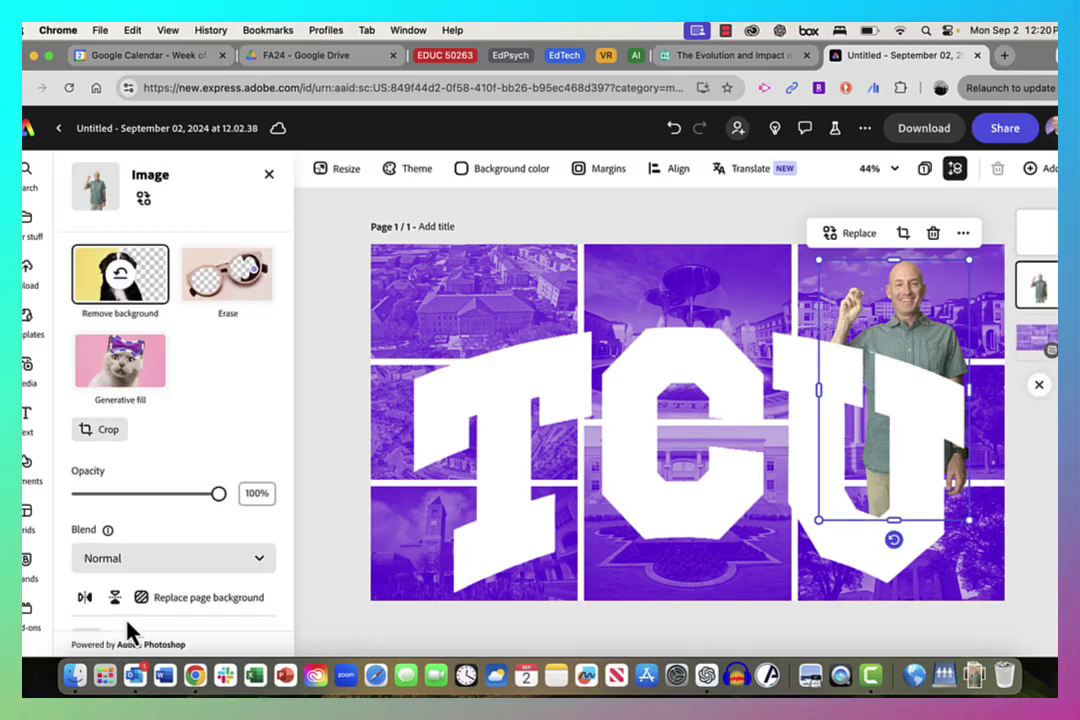
# Lower the cut-out slightly behind the U and erase the man's lowered hand and forearm beside the letter with the Quick selection brush.
pyautogui.moveTo(884, 296); pyautogui.dragTo(880, 292)
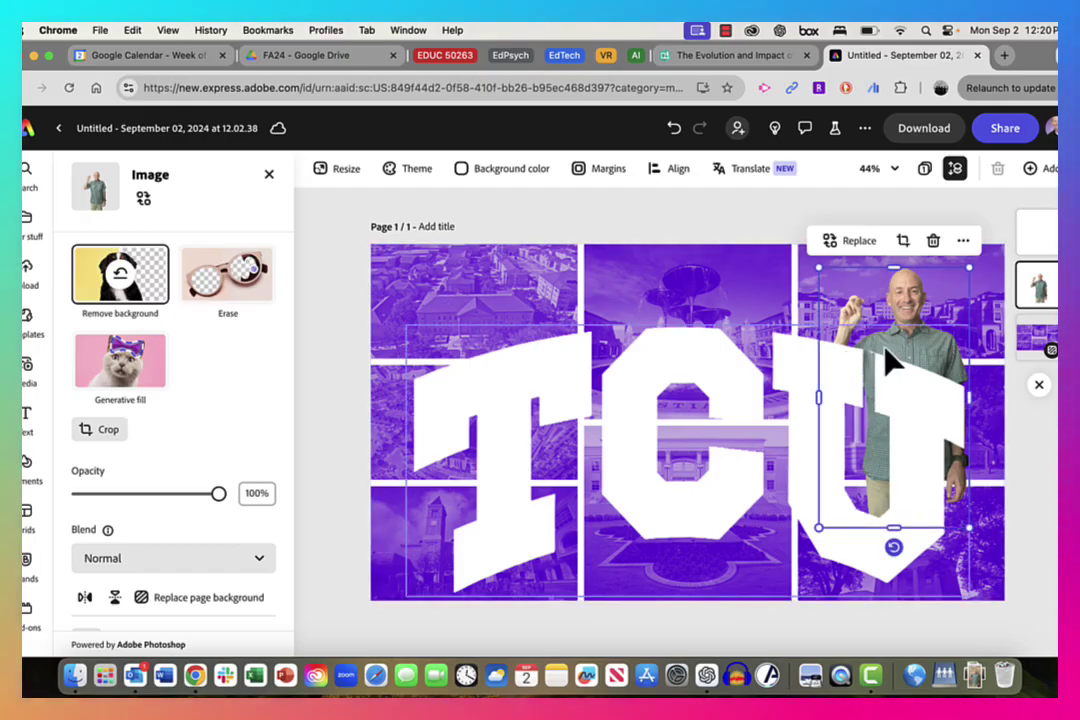
pyautogui.moveTo(899, 362); pyautogui.dragTo(894, 354)
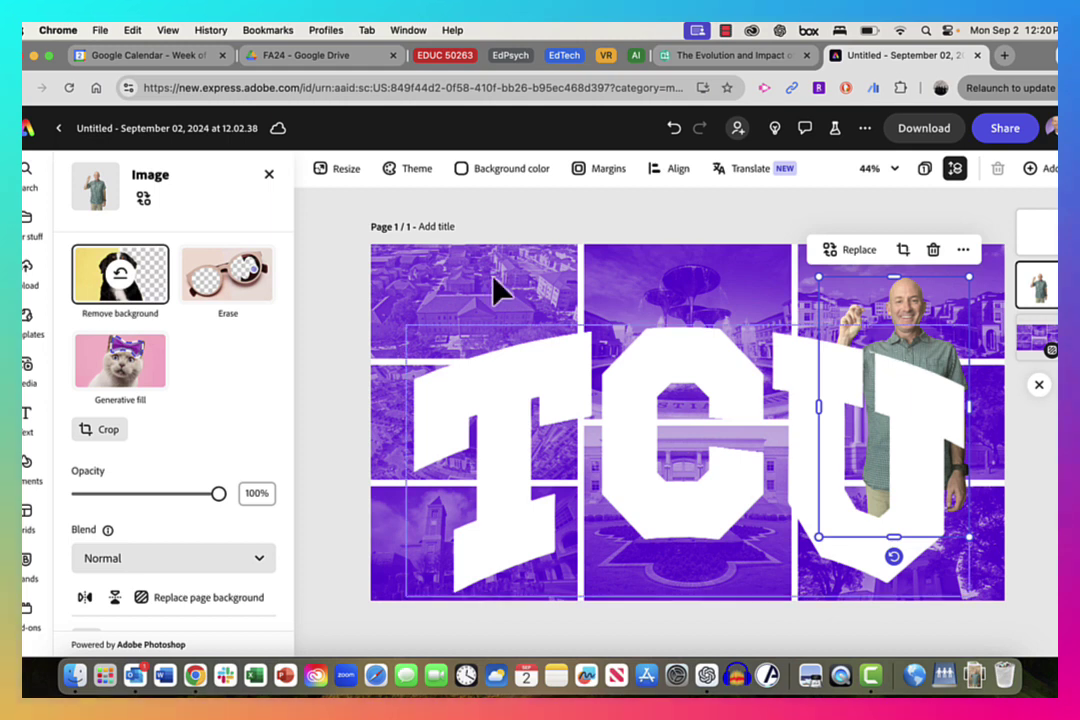
pyautogui.click(253, 291)
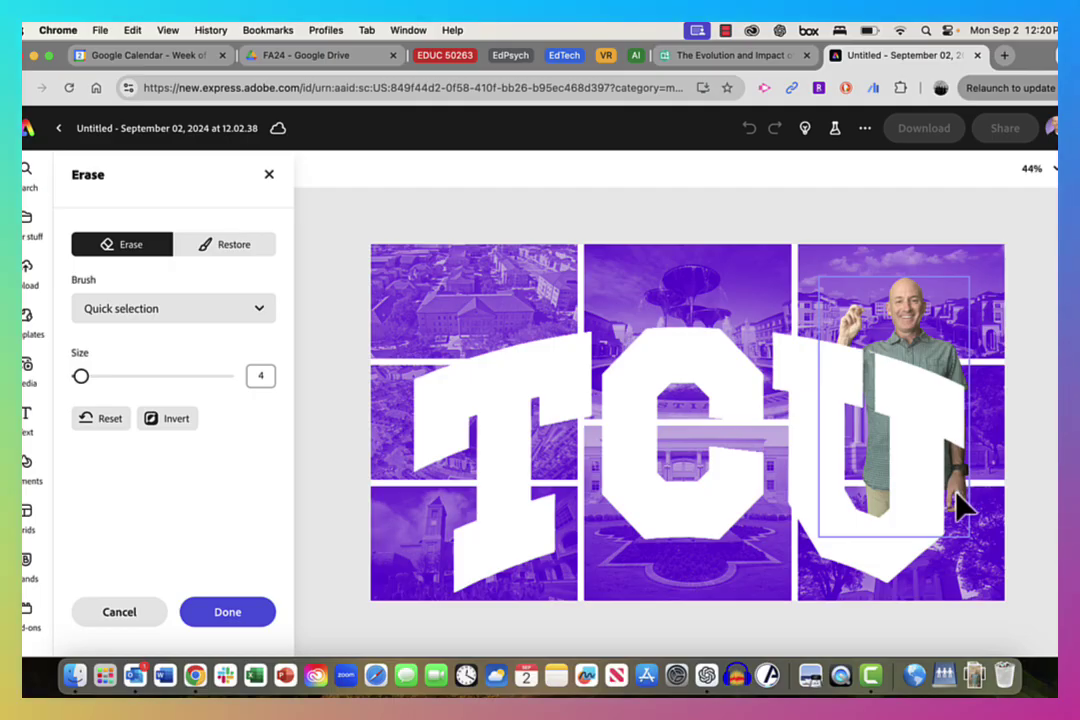
pyautogui.moveTo(958, 505); pyautogui.dragTo(955, 467)
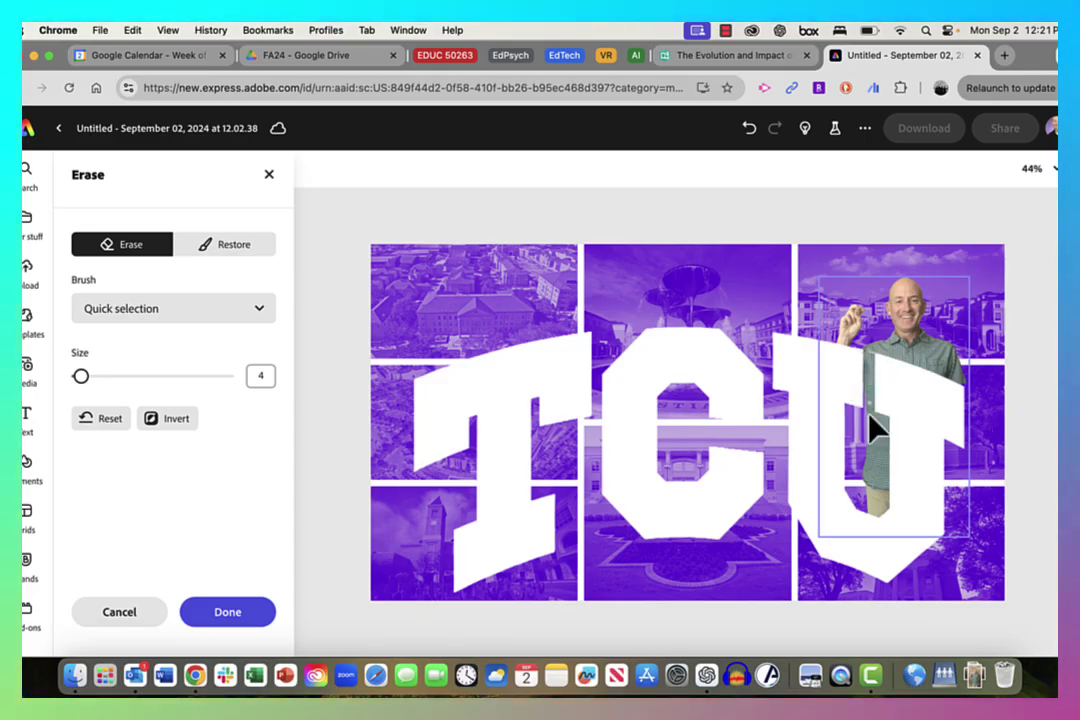
pyautogui.click(826, 462)
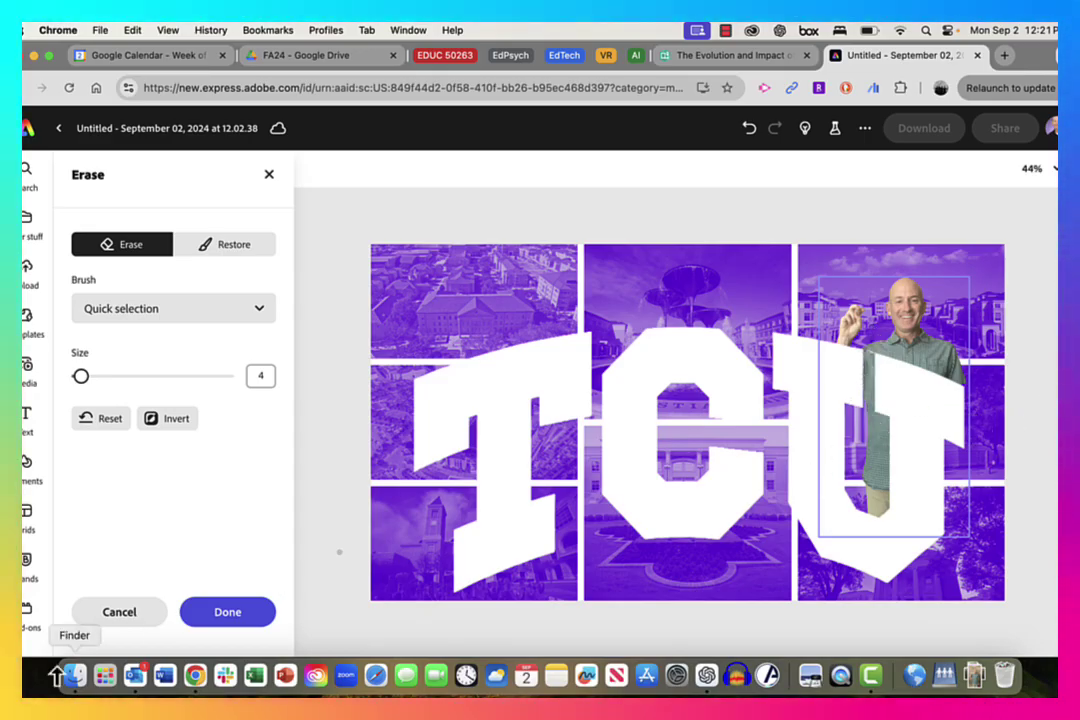
pyautogui.click(238, 616)
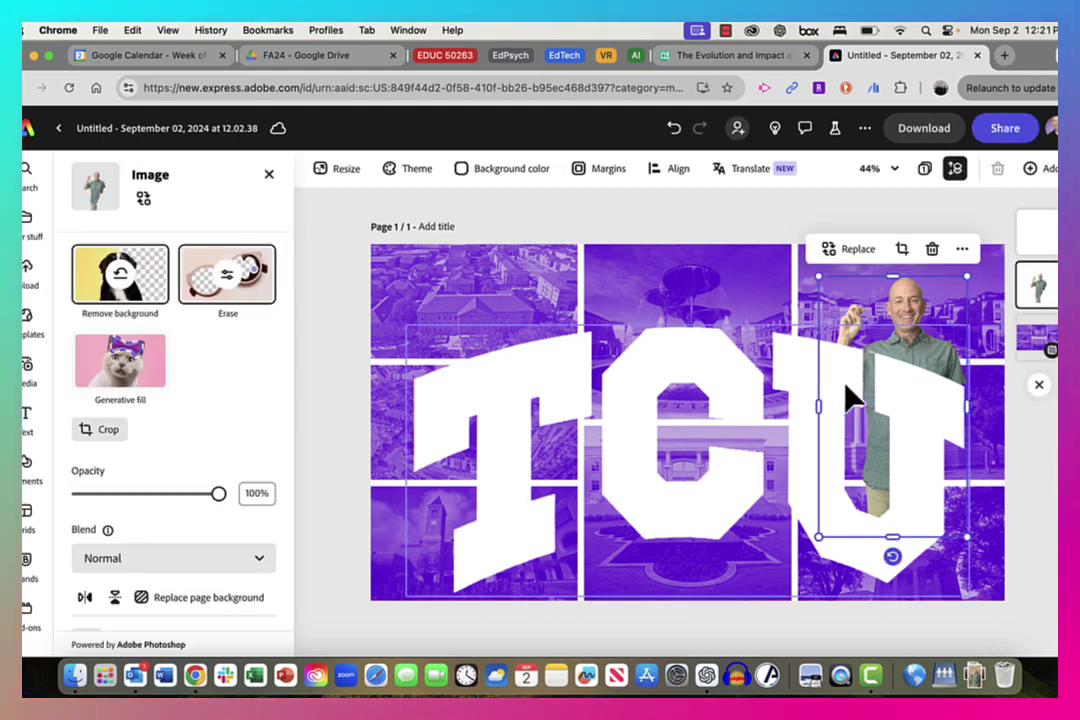
# Duplicate the man's cut-out, aligned exactly over the original, and bring the copy in front of the TCU logo.
pyautogui.rightClick(927, 295)
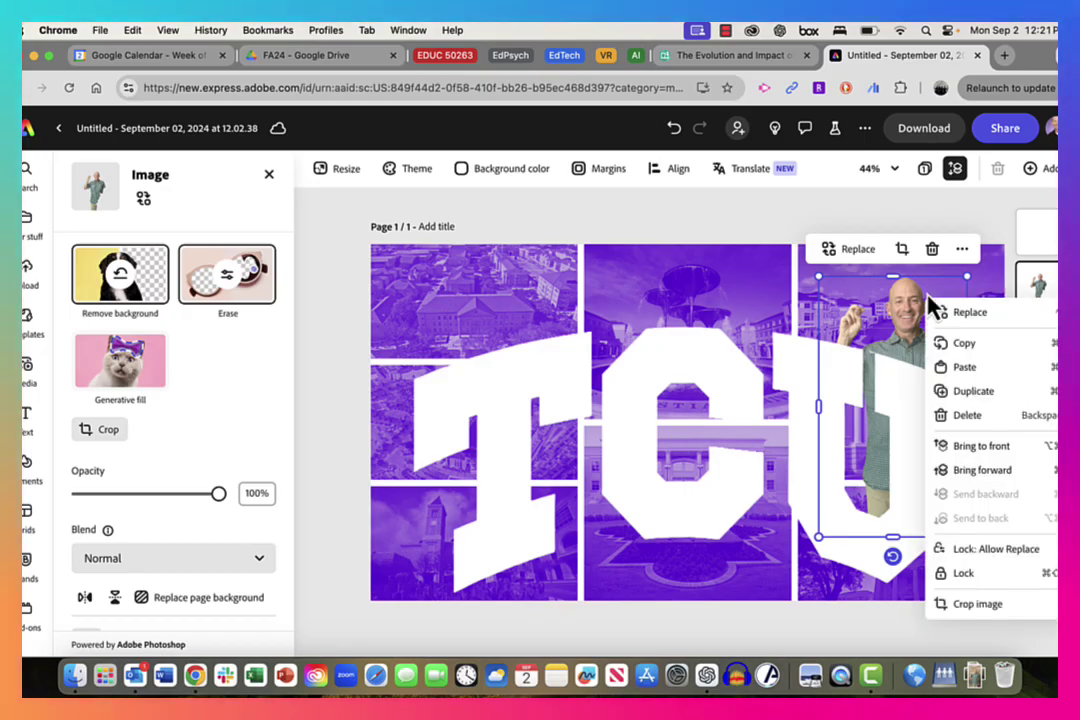
pyautogui.click(970, 392)
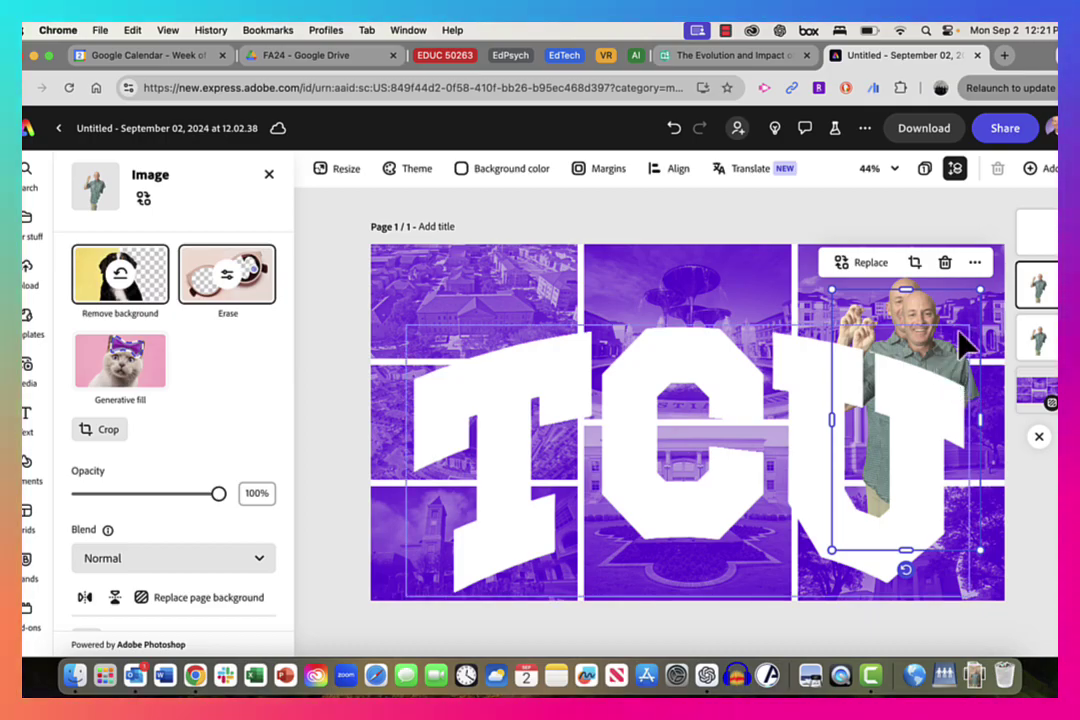
pyautogui.moveTo(958, 316); pyautogui.dragTo(940, 290)
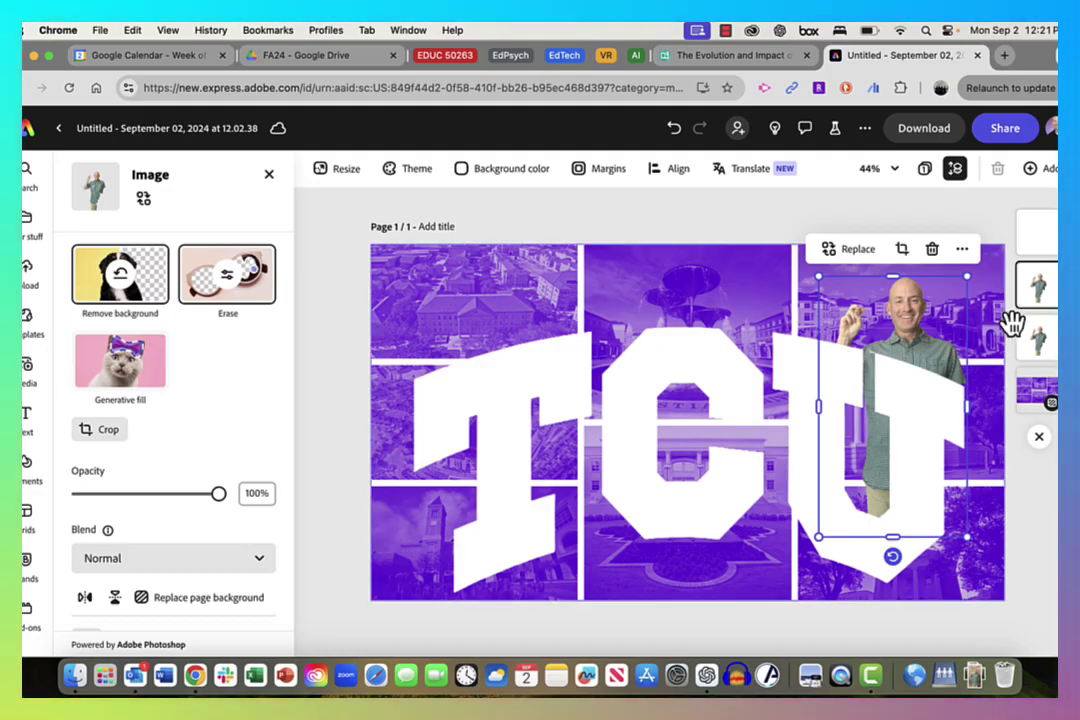
pyautogui.moveTo(1045, 303); pyautogui.dragTo(1046, 241)
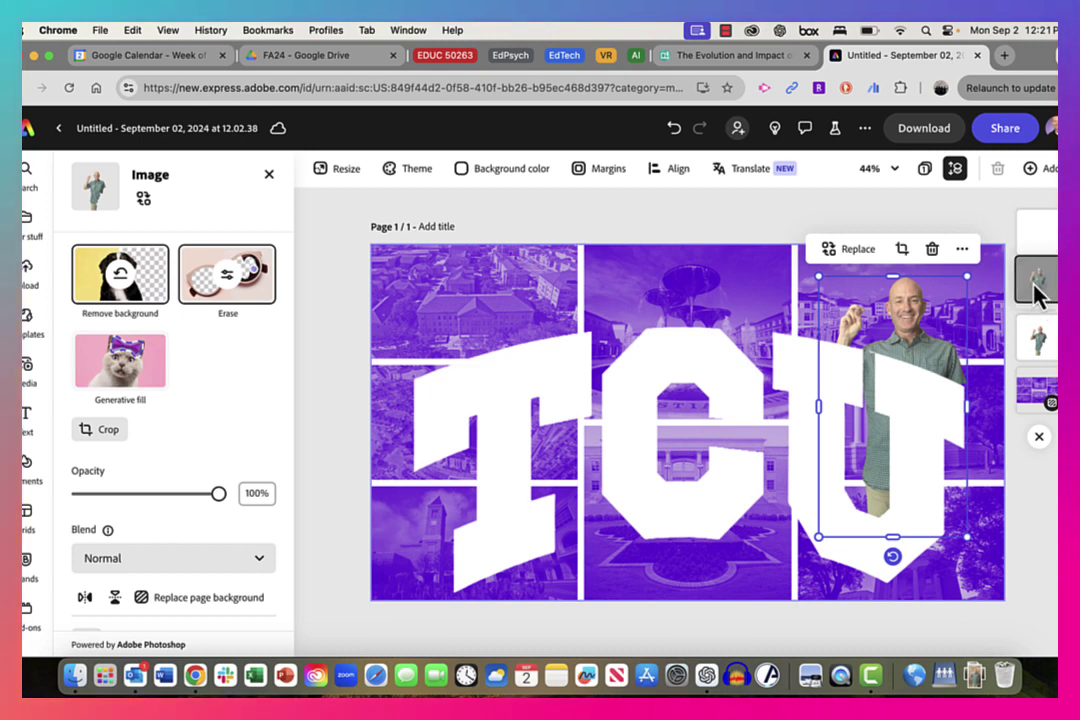
pyautogui.moveTo(1041, 236); pyautogui.dragTo(1043, 237)
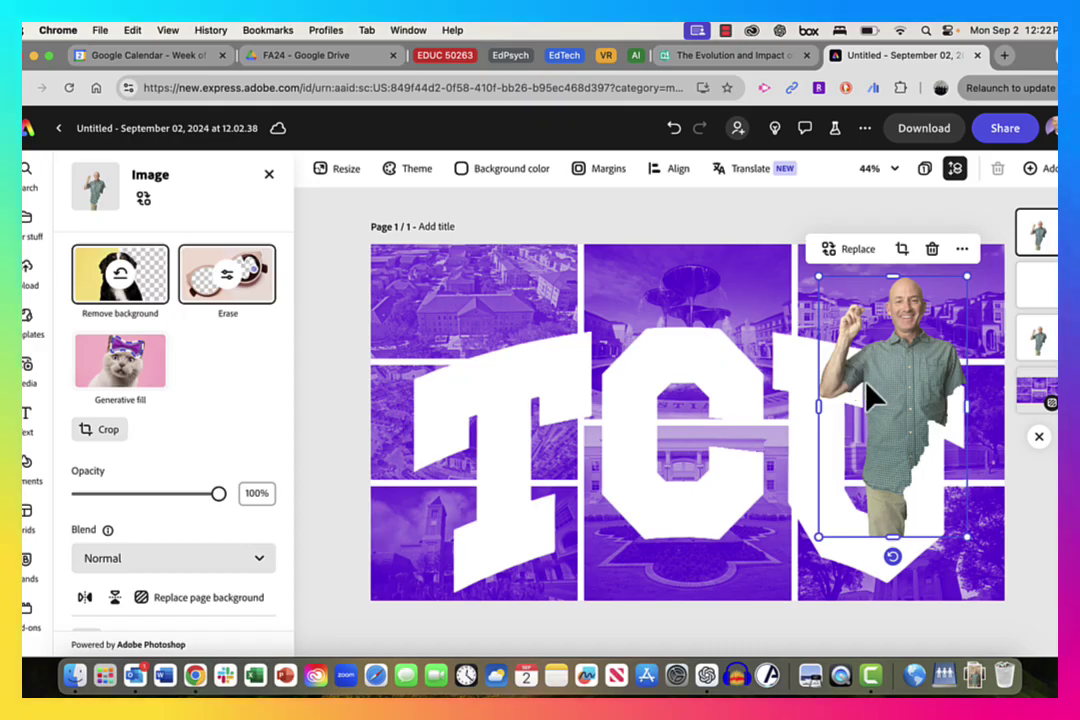
# Erase the front copy's lower body and the torso covering the U's right stem, keeping his head and raised arm.
pyautogui.click(237, 298)
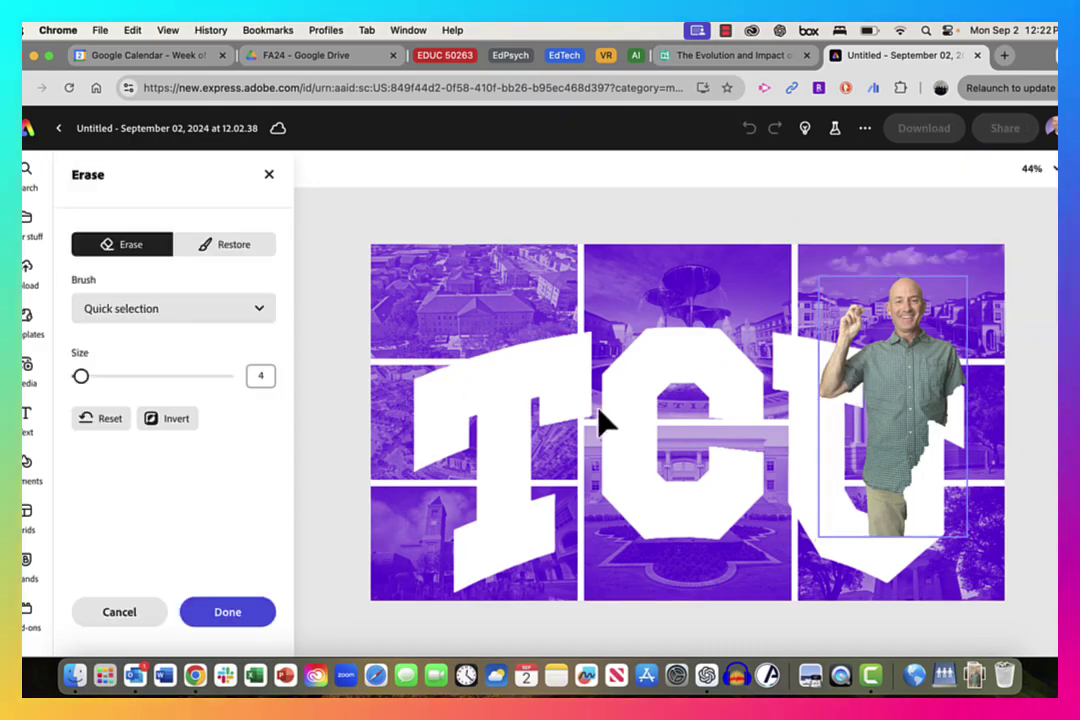
pyautogui.click(890, 488)
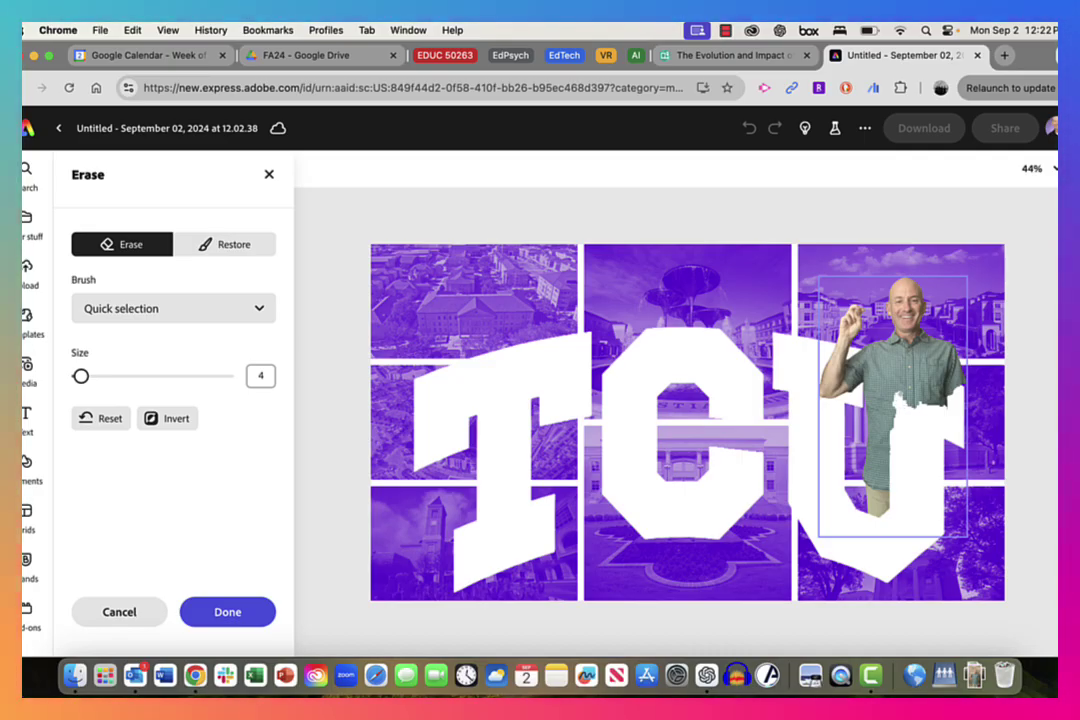
pyautogui.click(902, 362)
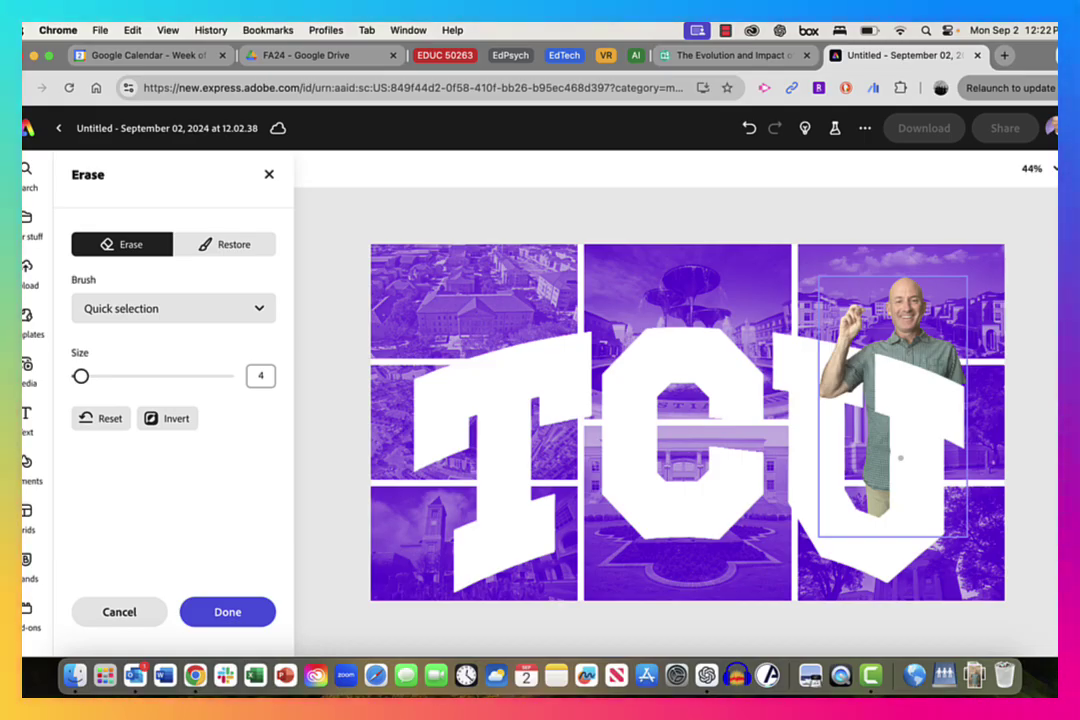
pyautogui.click(222, 619)
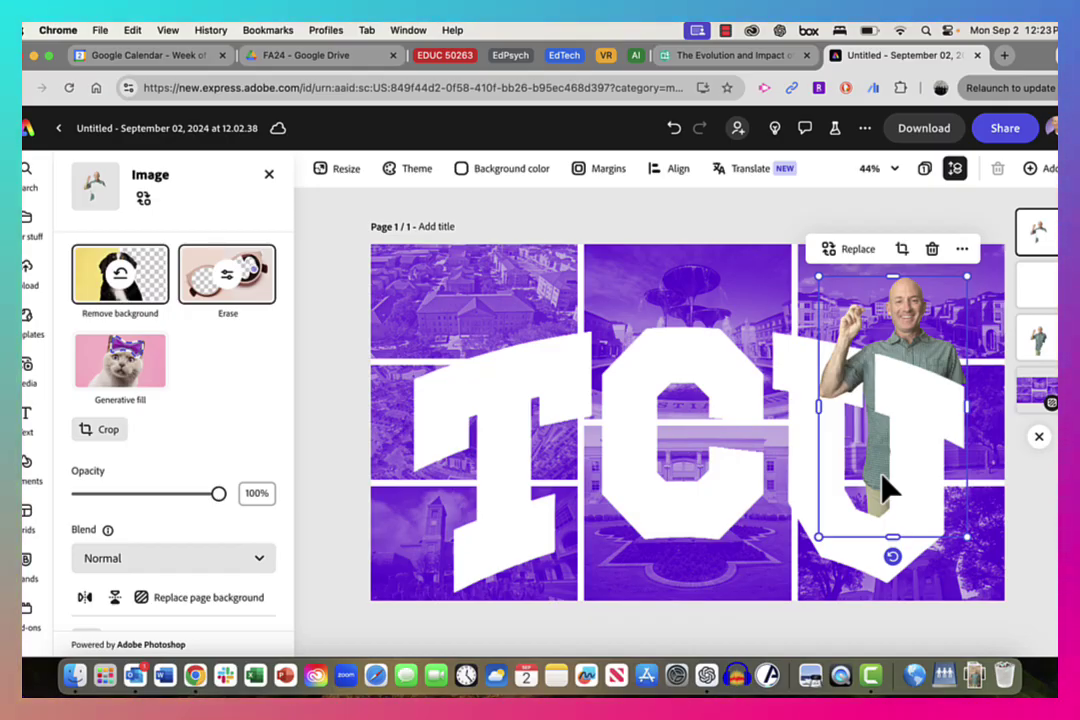
# Download the finished collage as a PNG into the TCU photos folder, named with the creator's surname followed by "TCU Collage".
pyautogui.click(269, 175)
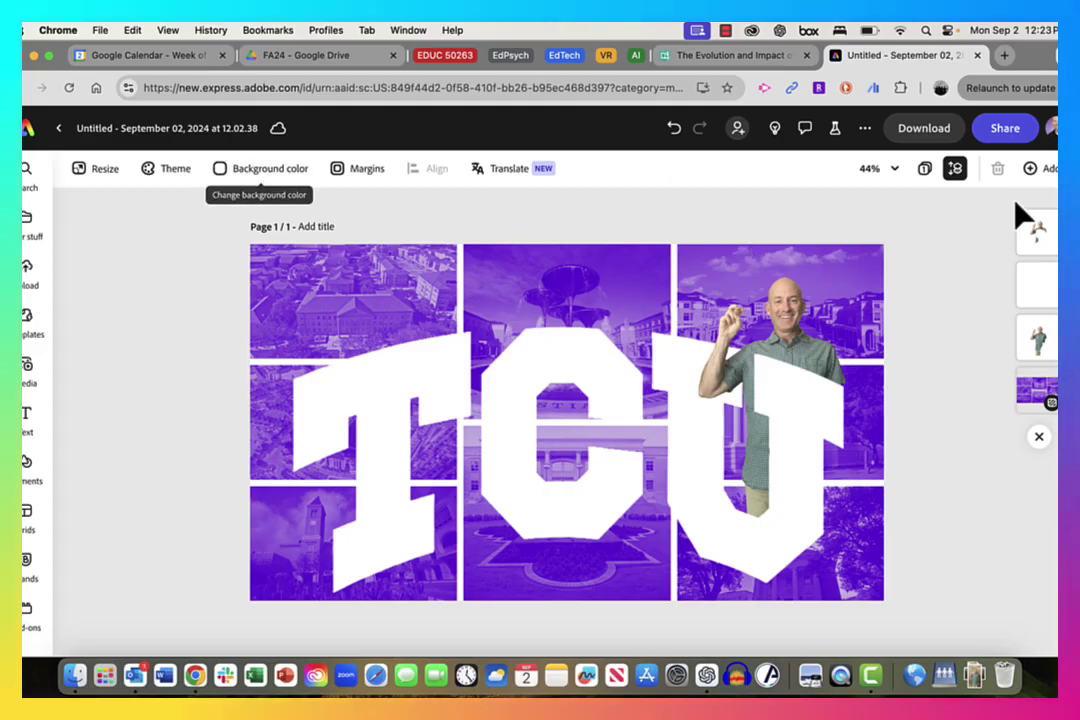
pyautogui.click(922, 133)
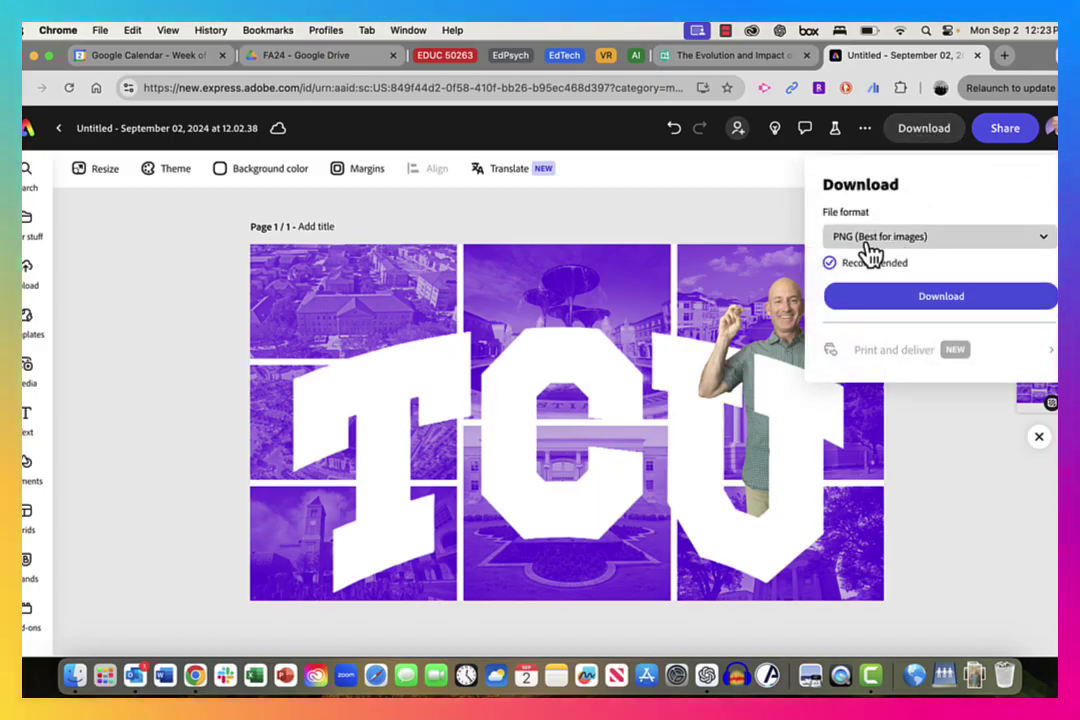
pyautogui.click(910, 305)
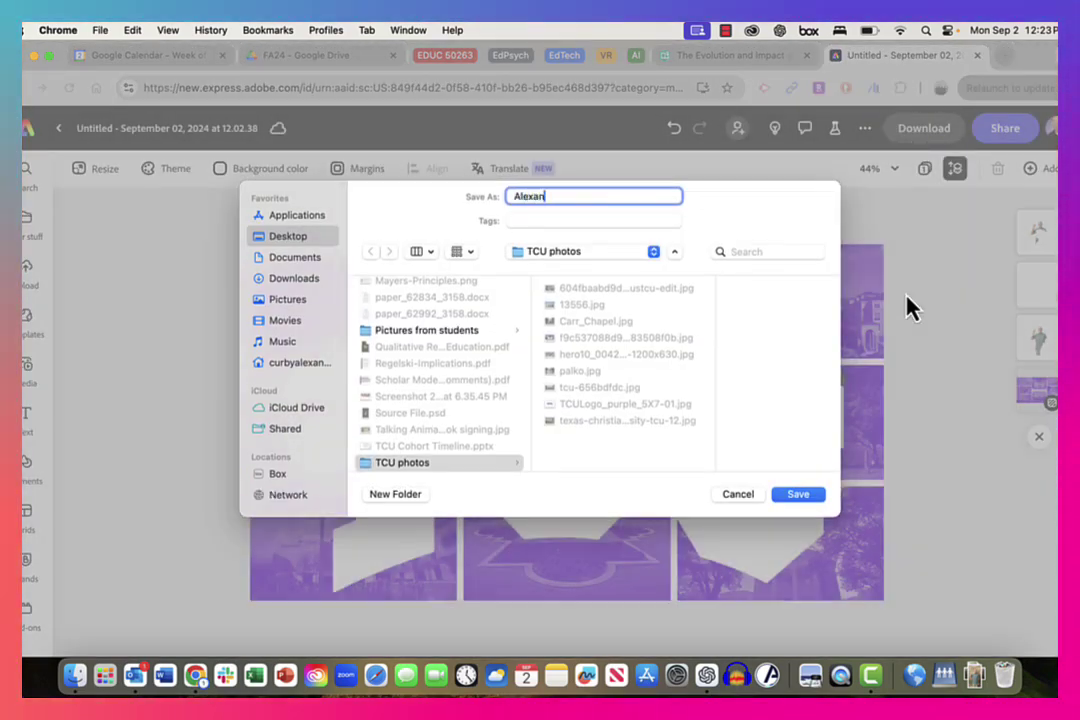
pyautogui.write('ollage')
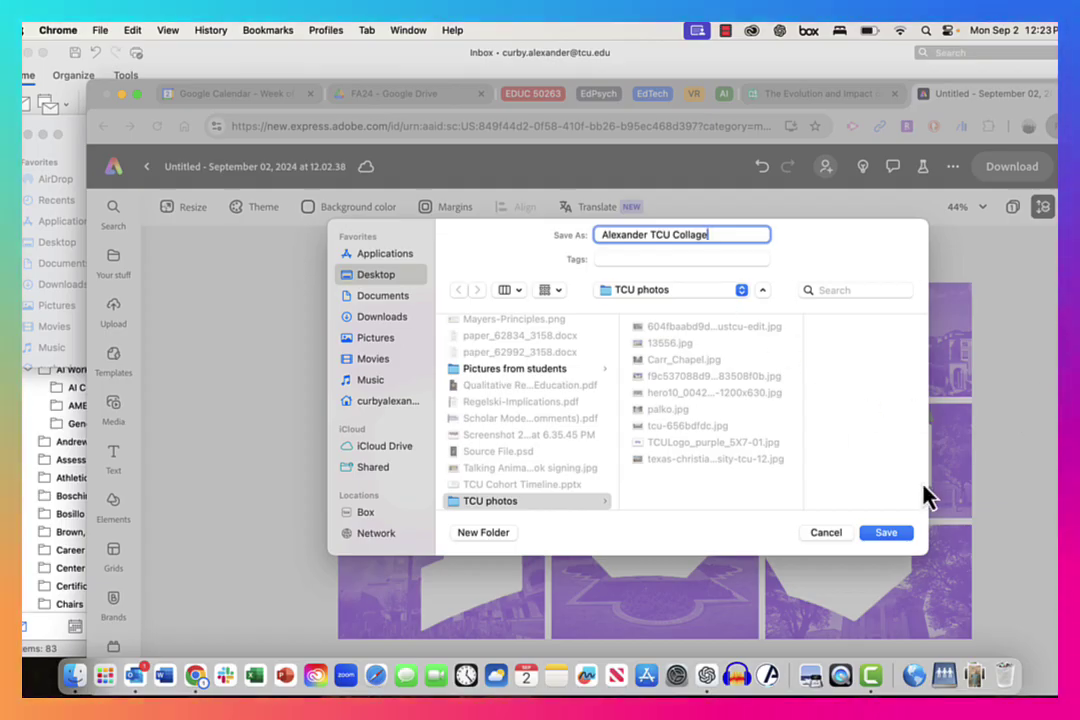
pyautogui.click(884, 533)
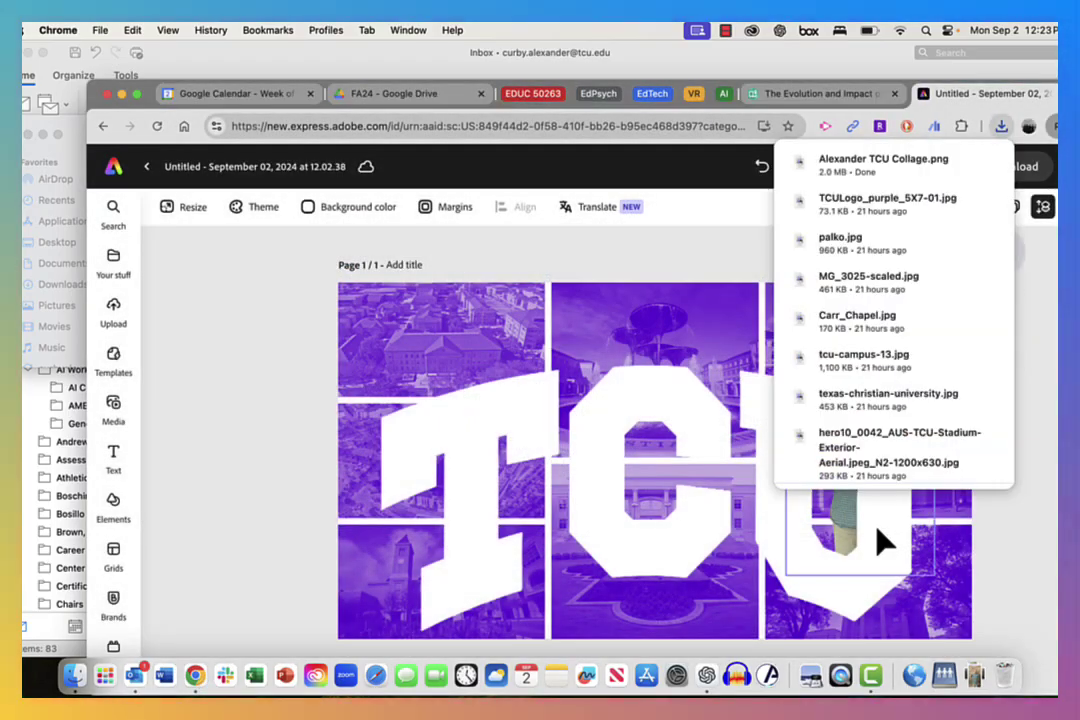
# Rename the untitled document to the creator's surname followed by "TCU Collage".
pyautogui.click(225, 167)
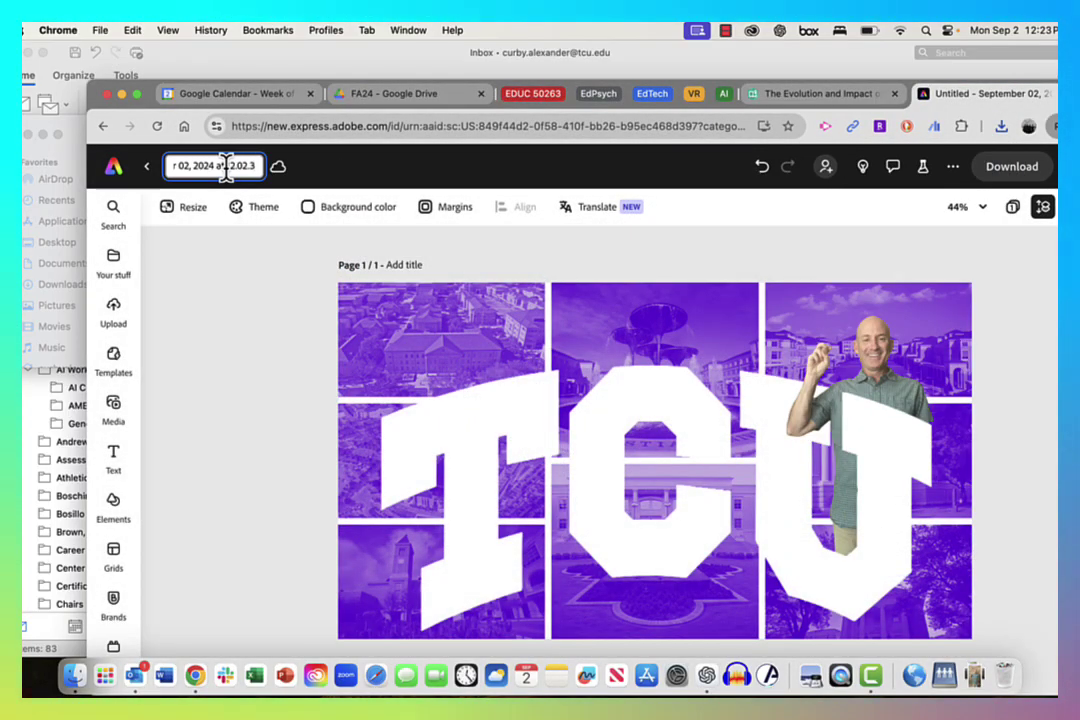
pyautogui.press('BackSpace')
pyautogui.press('BackSpace')
pyautogui.press('BackSpace')
pyautogui.press('BackSpace')
pyautogui.press('BackSpace')
pyautogui.press('BackSpace')
pyautogui.press('BackSpace')
pyautogui.press('BackSpace')
pyautogui.press('BackSpace')
pyautogui.press('BackSpace')
pyautogui.press('BackSpace')
pyautogui.press('BackSpace')
pyautogui.press('BackSpace')
pyautogui.press('BackSpace')
pyautogui.press('BackSpace')
pyautogui.press('BackSpace')
pyautogui.press('BackSpace')
pyautogui.press('BackSpace')
pyautogui.press('BackSpace')
pyautogui.press('BackSpace')
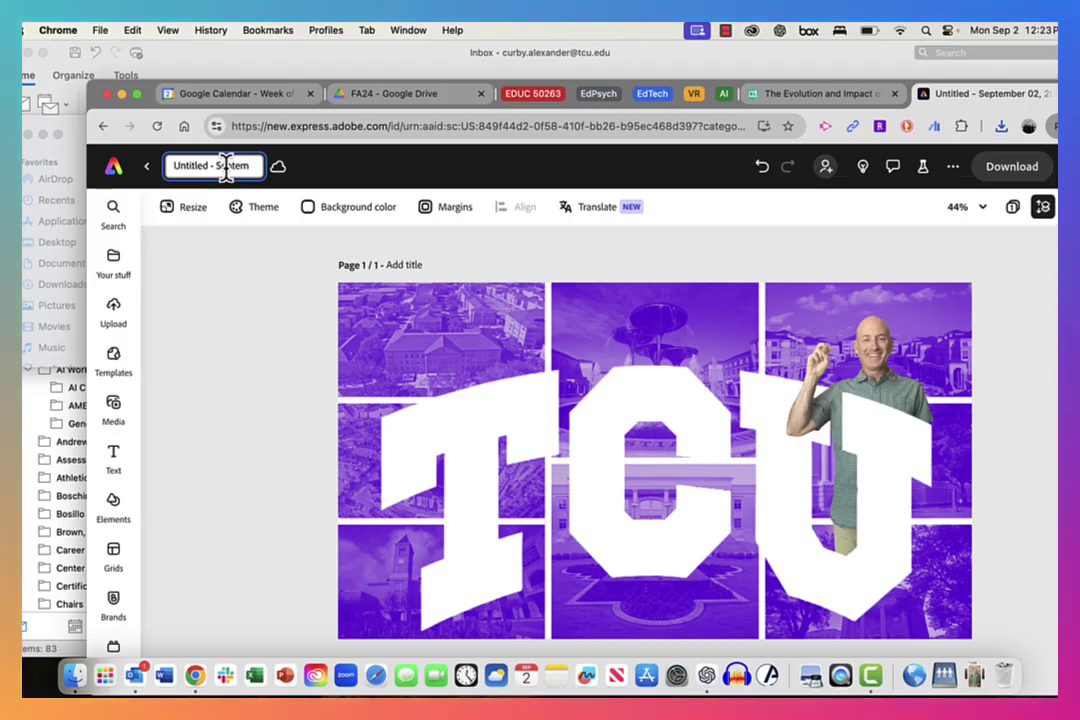
pyautogui.press('BackSpace')
pyautogui.press('BackSpace')
pyautogui.press('BackSpace')
pyautogui.press('BackSpace')
pyautogui.press('BackSpace')
pyautogui.press('BackSpace')
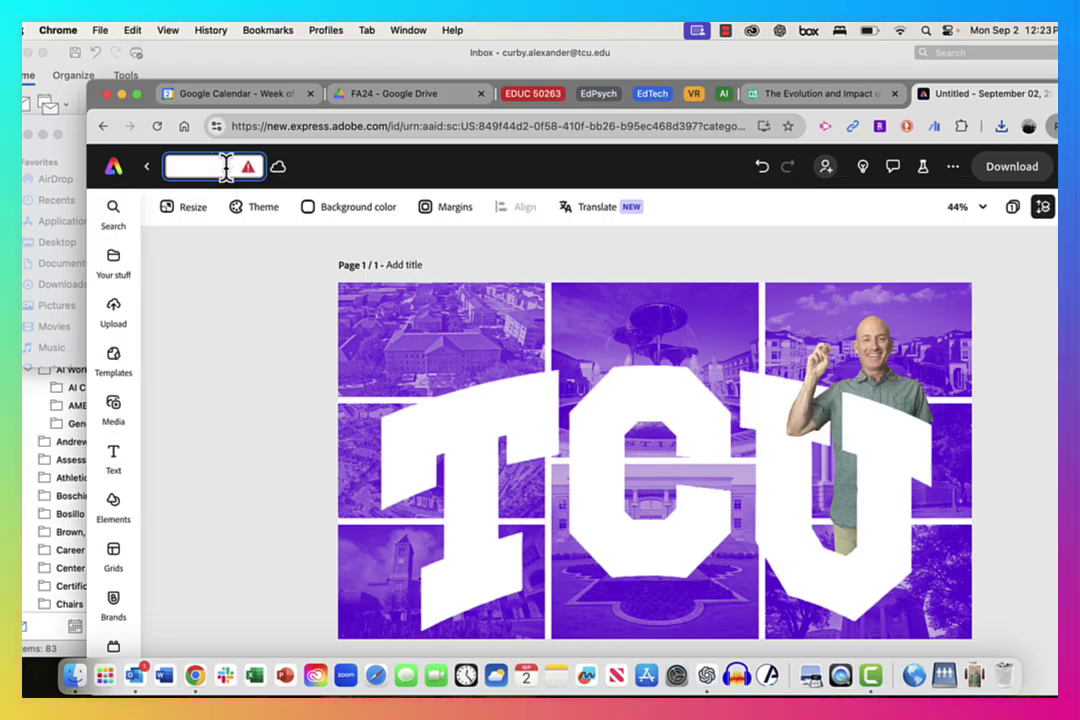
pyautogui.write('Alexsamn')
pyautogui.press('BackSpace')
pyautogui.press('BackSpace')
pyautogui.press('BackSpace')
pyautogui.press('BackSpace')
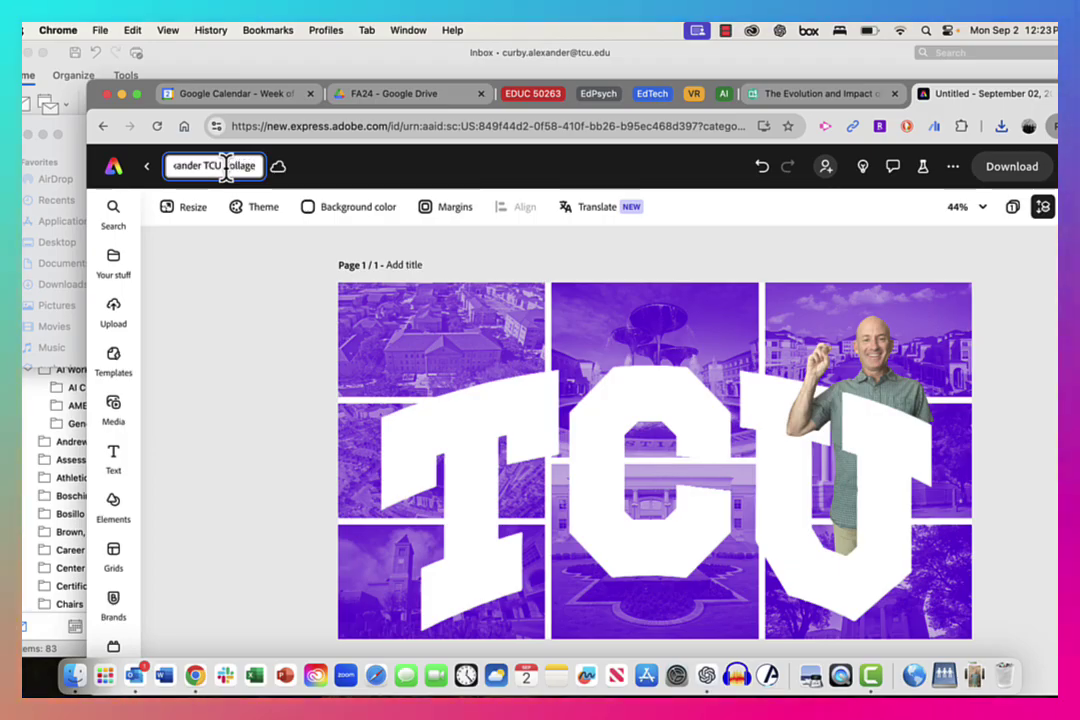
pyautogui.write('ander TCU Collage')
pyautogui.press('Return')
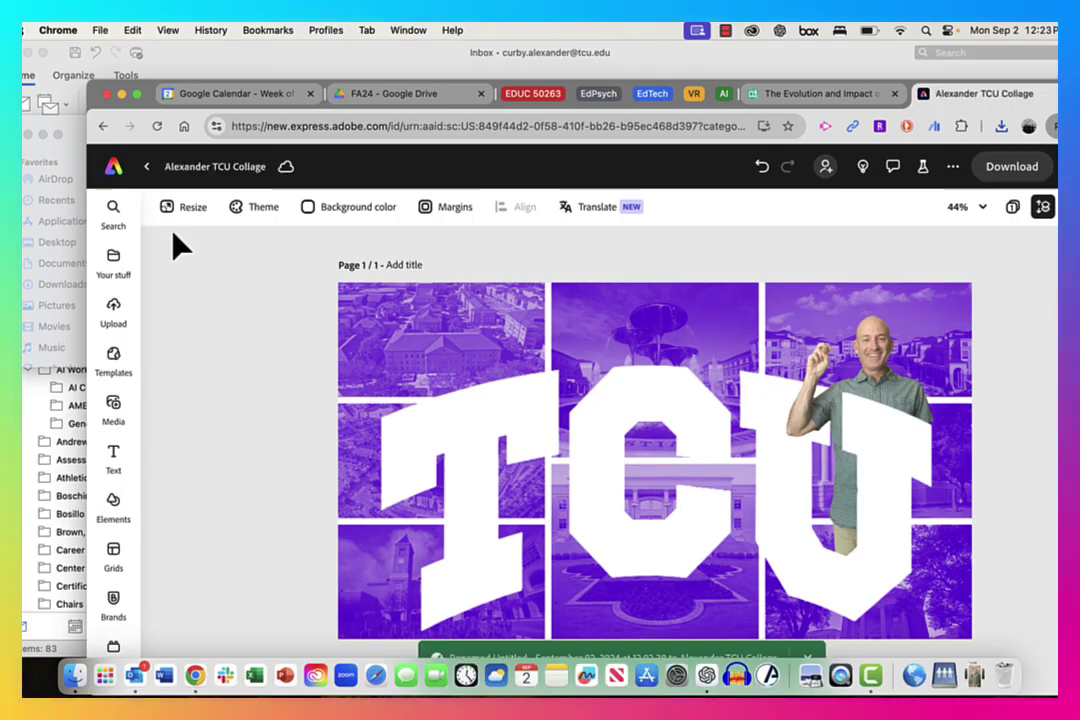
# Leave the document for the home page and reopen the TCU collage from the recent files.
pyautogui.click(146, 170)
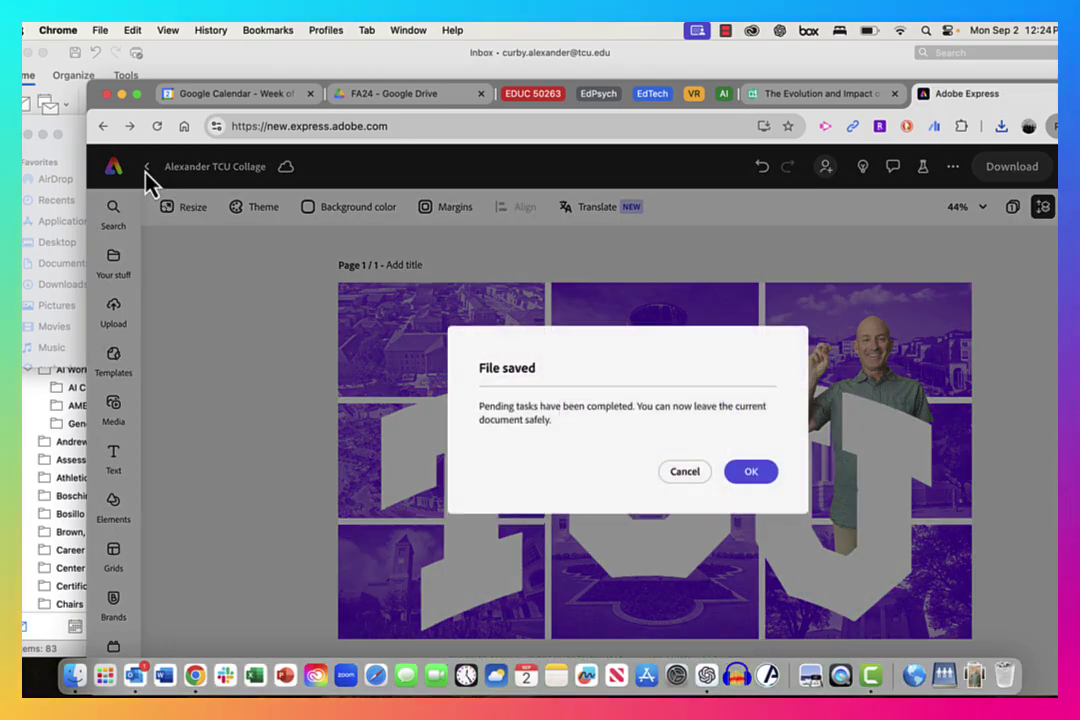
pyautogui.click(747, 474)
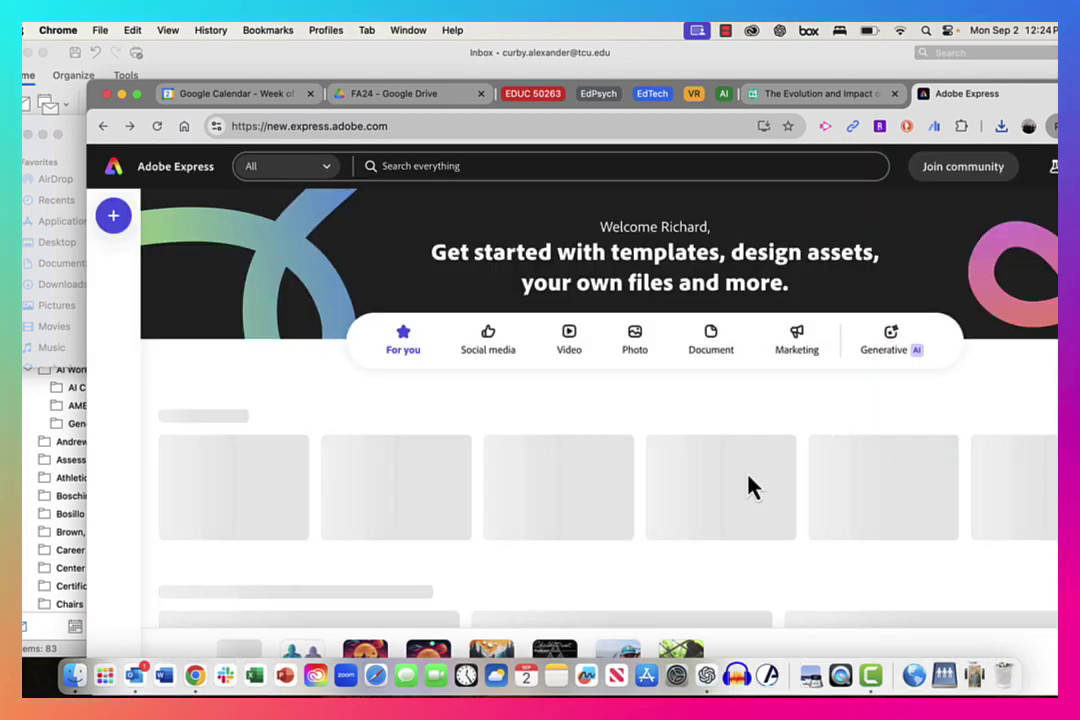
pyautogui.scroll(-3, 516, 542)
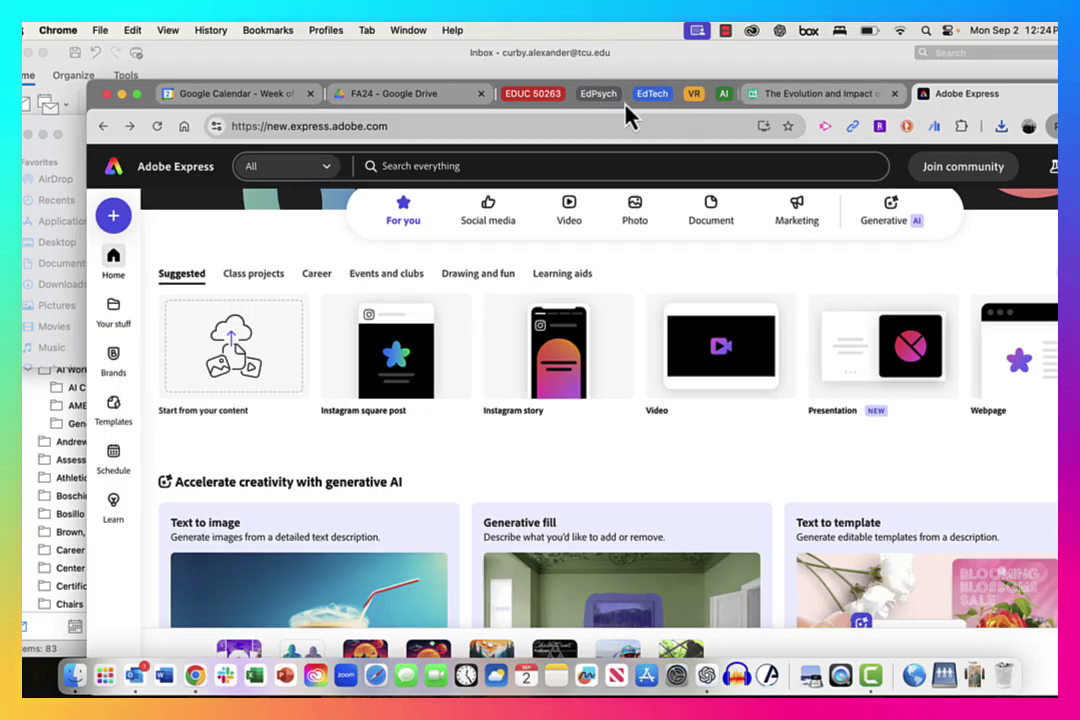
pyautogui.moveTo(574, 89); pyautogui.dragTo(486, 46)
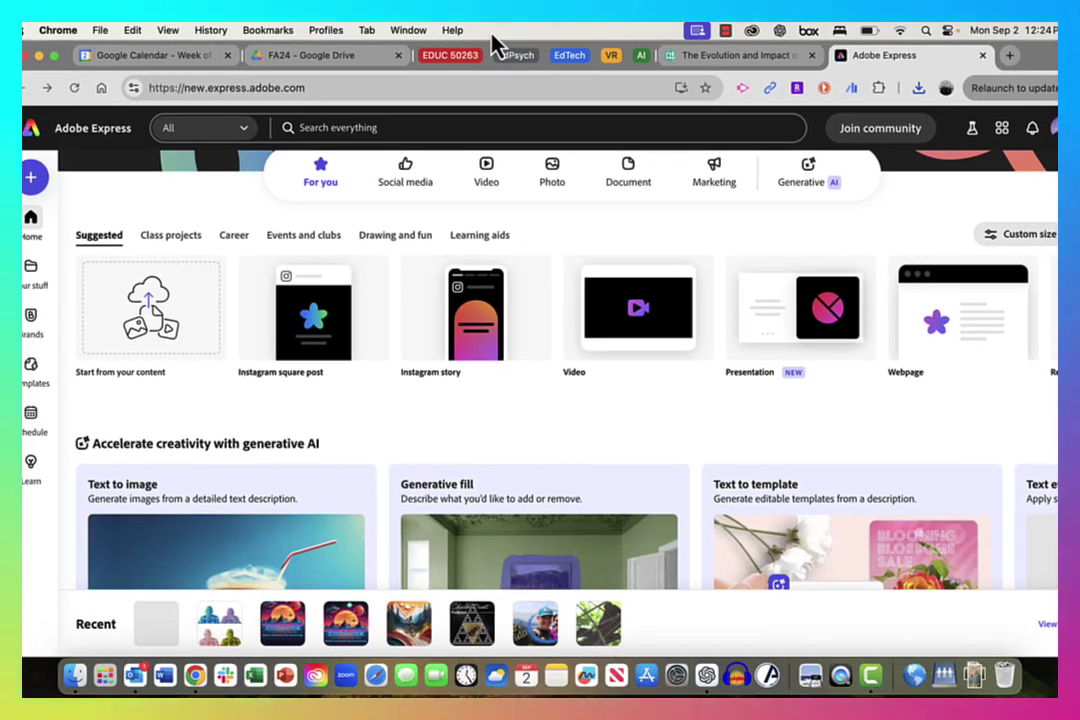
pyautogui.scroll(-3, 270, 470)
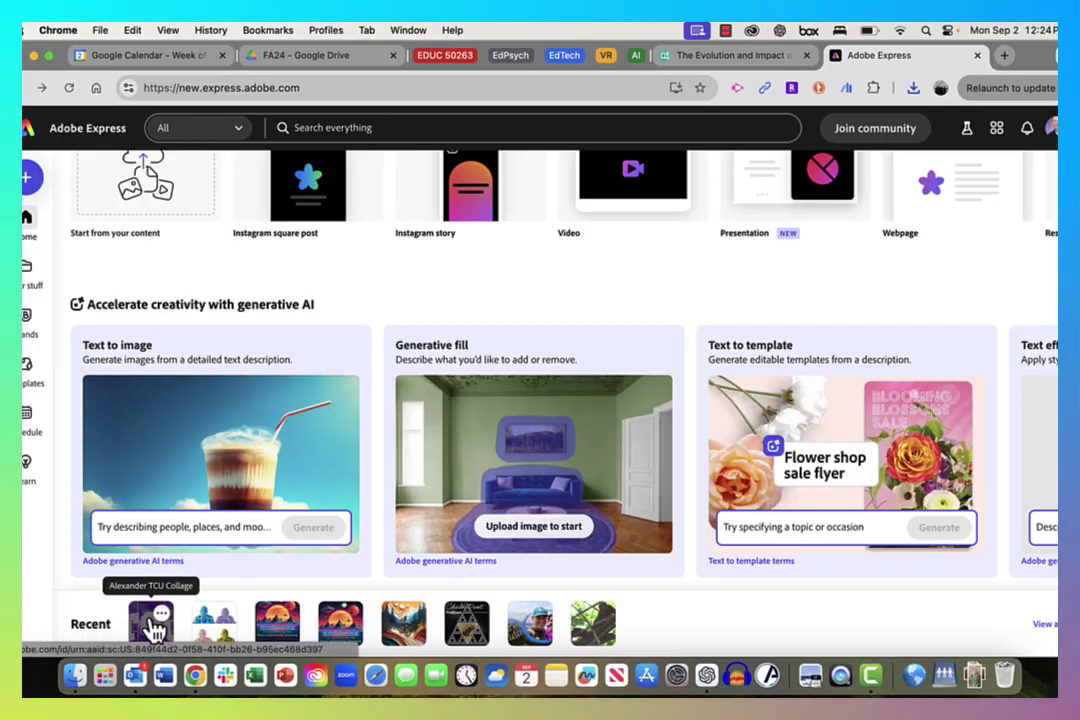
pyautogui.click(155, 626)
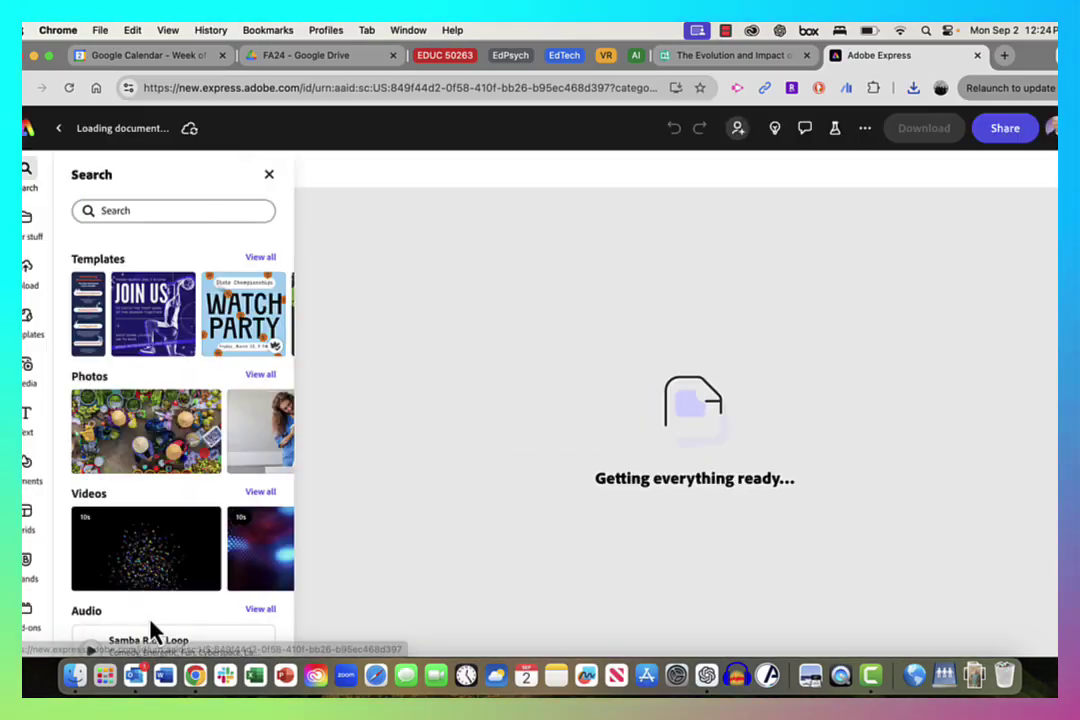